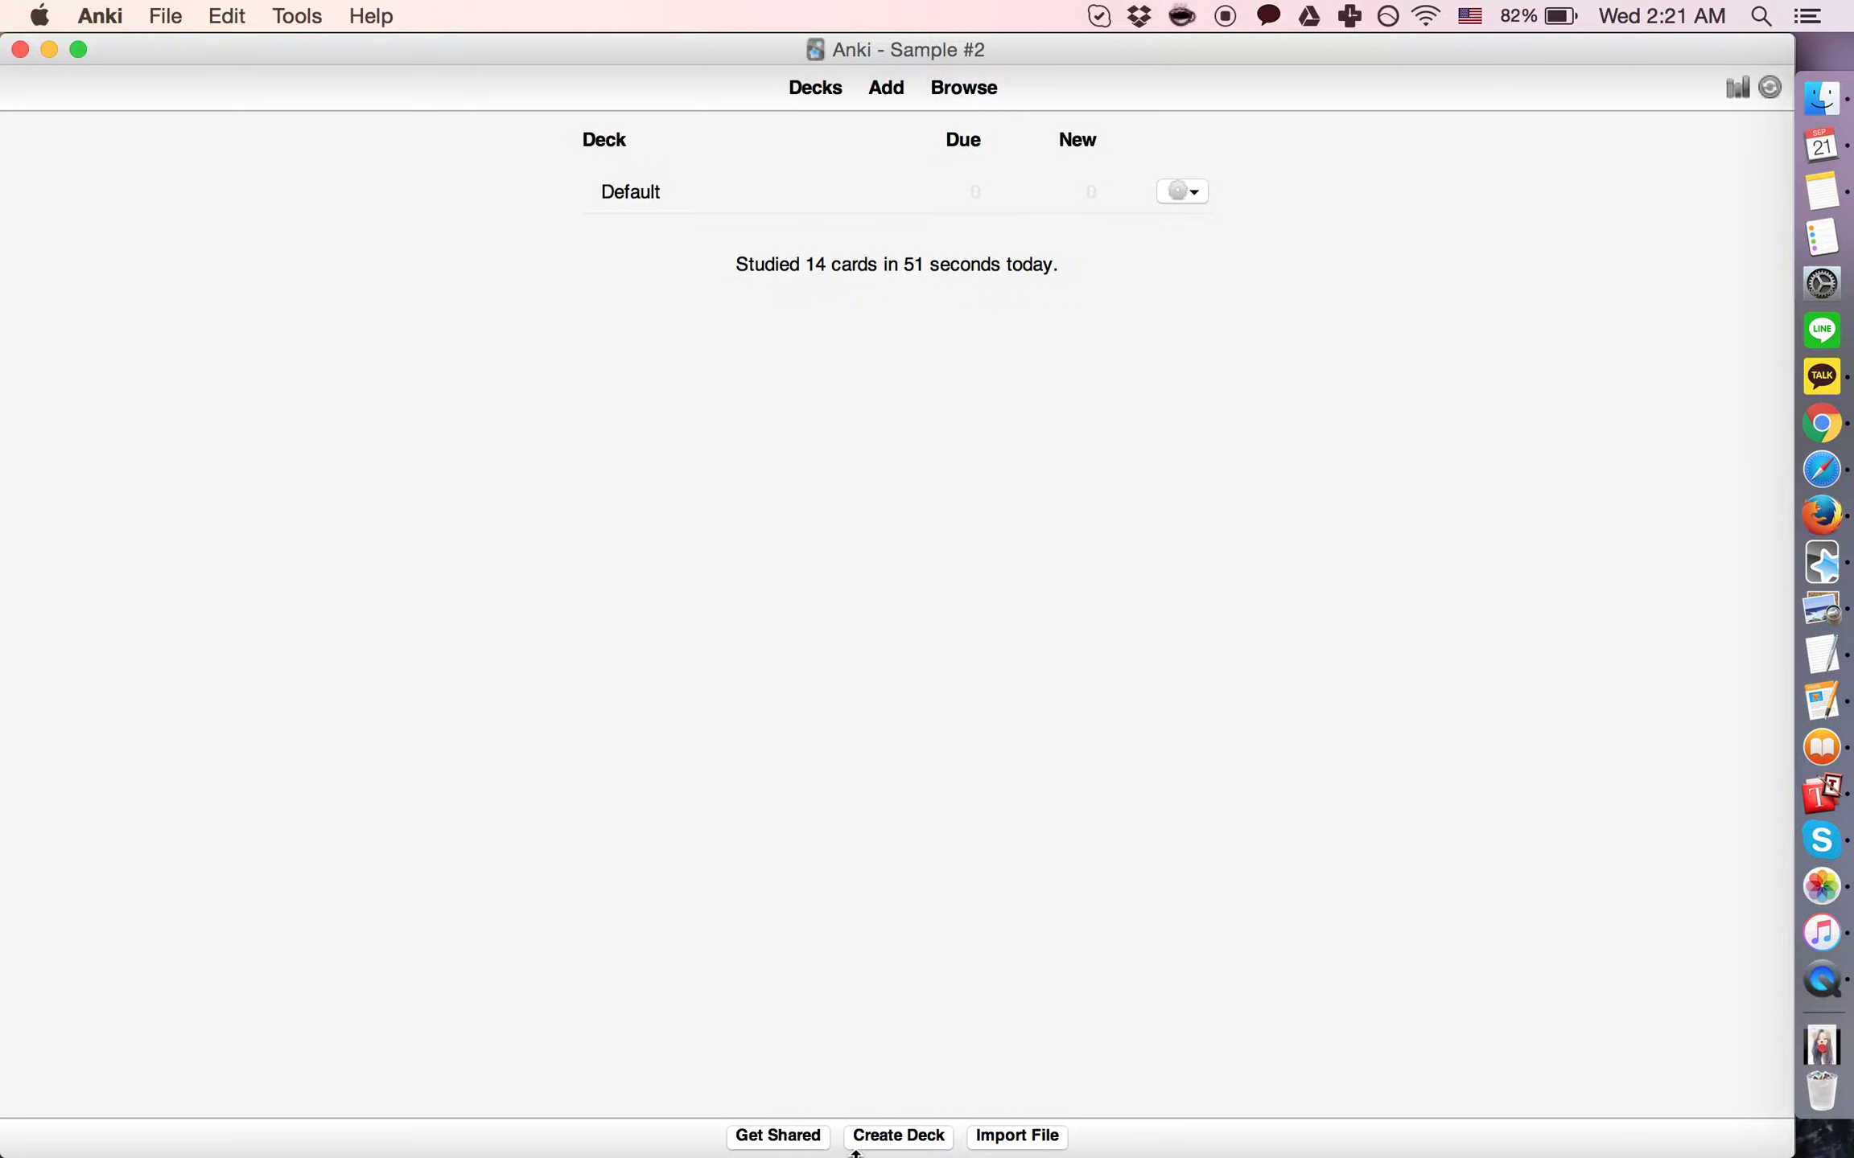
Create a new deck named 'Sample'
{"action": "left_click", "coordinate": [891, 1138]}
{"action": "type", "text": "Sample"}
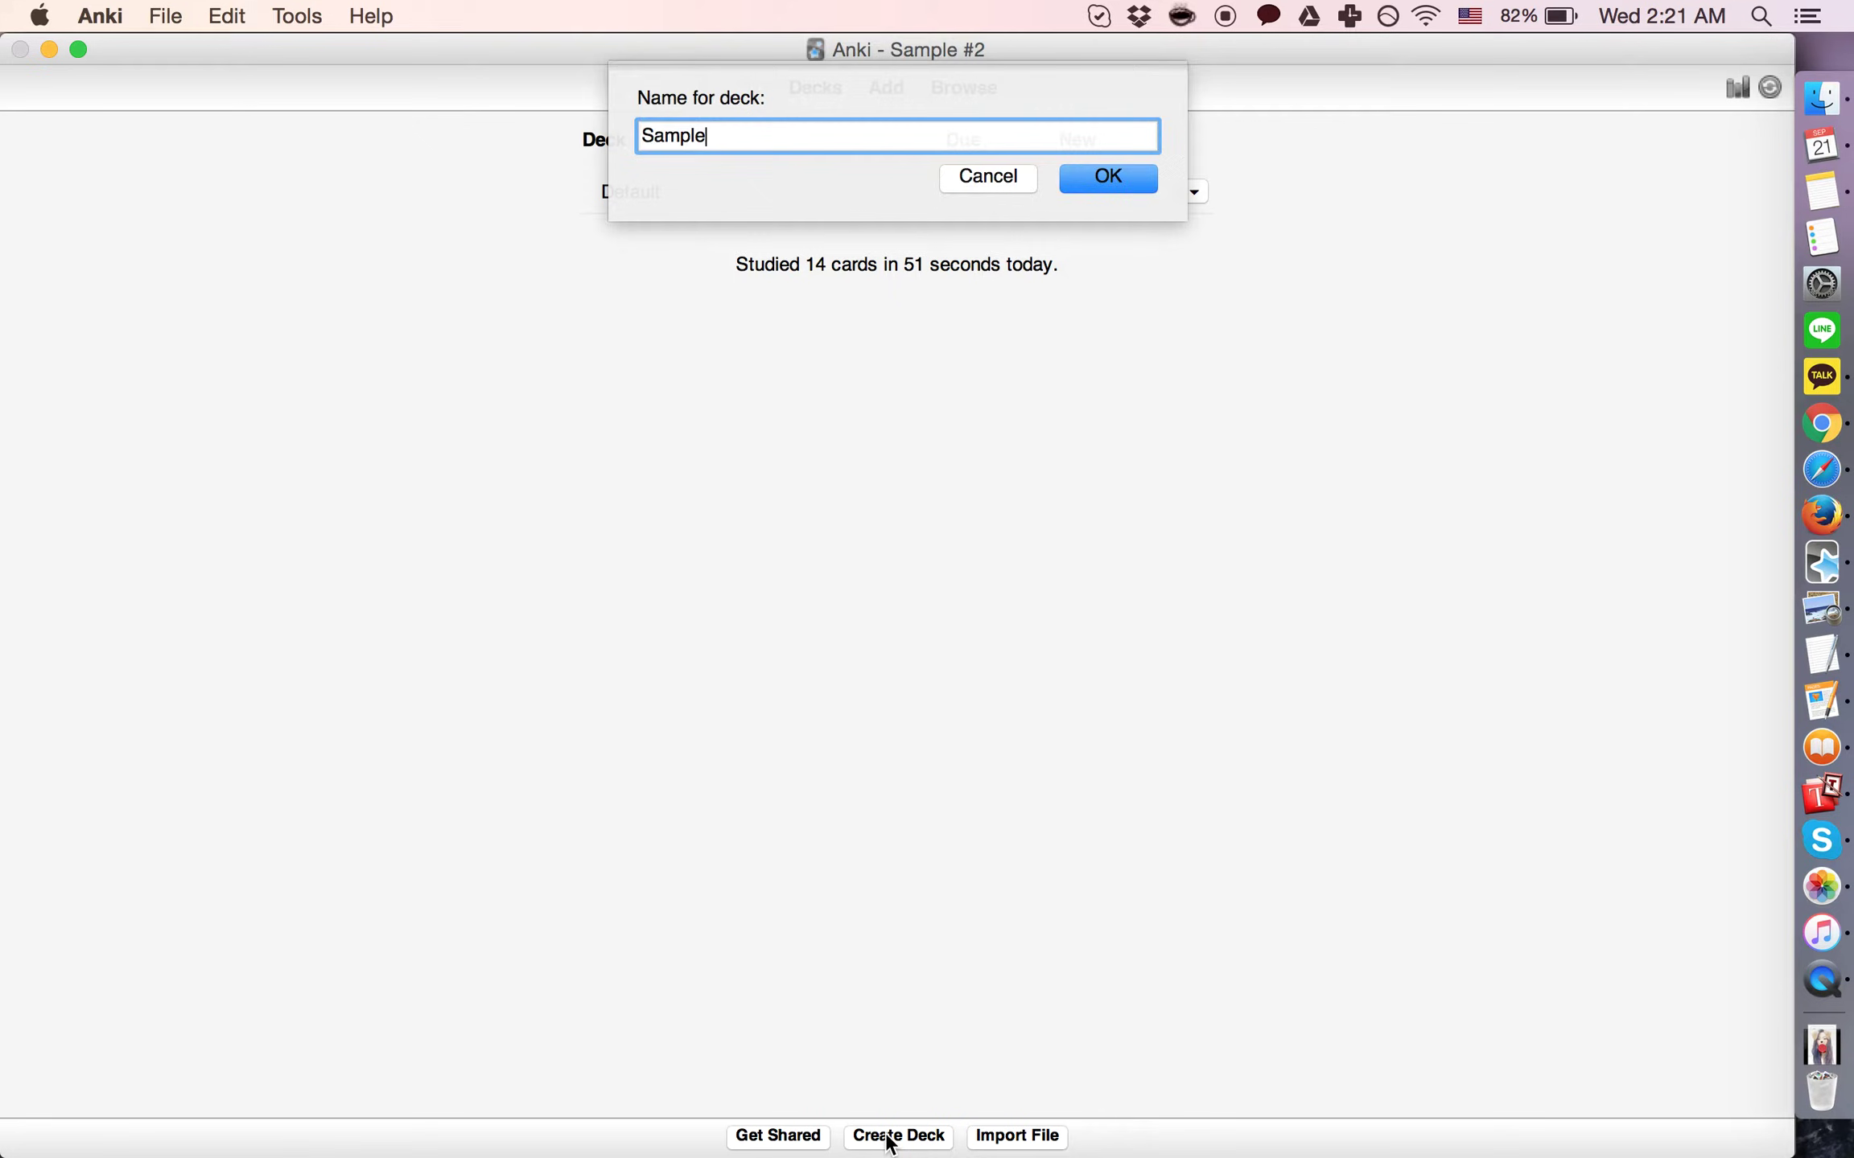
{"action": "key", "text": "Return"}
Start a new note in the Sample deck and look at the Cloze card templates
{"action": "left_click", "coordinate": [634, 191]}
{"action": "left_click", "coordinate": [884, 89]}
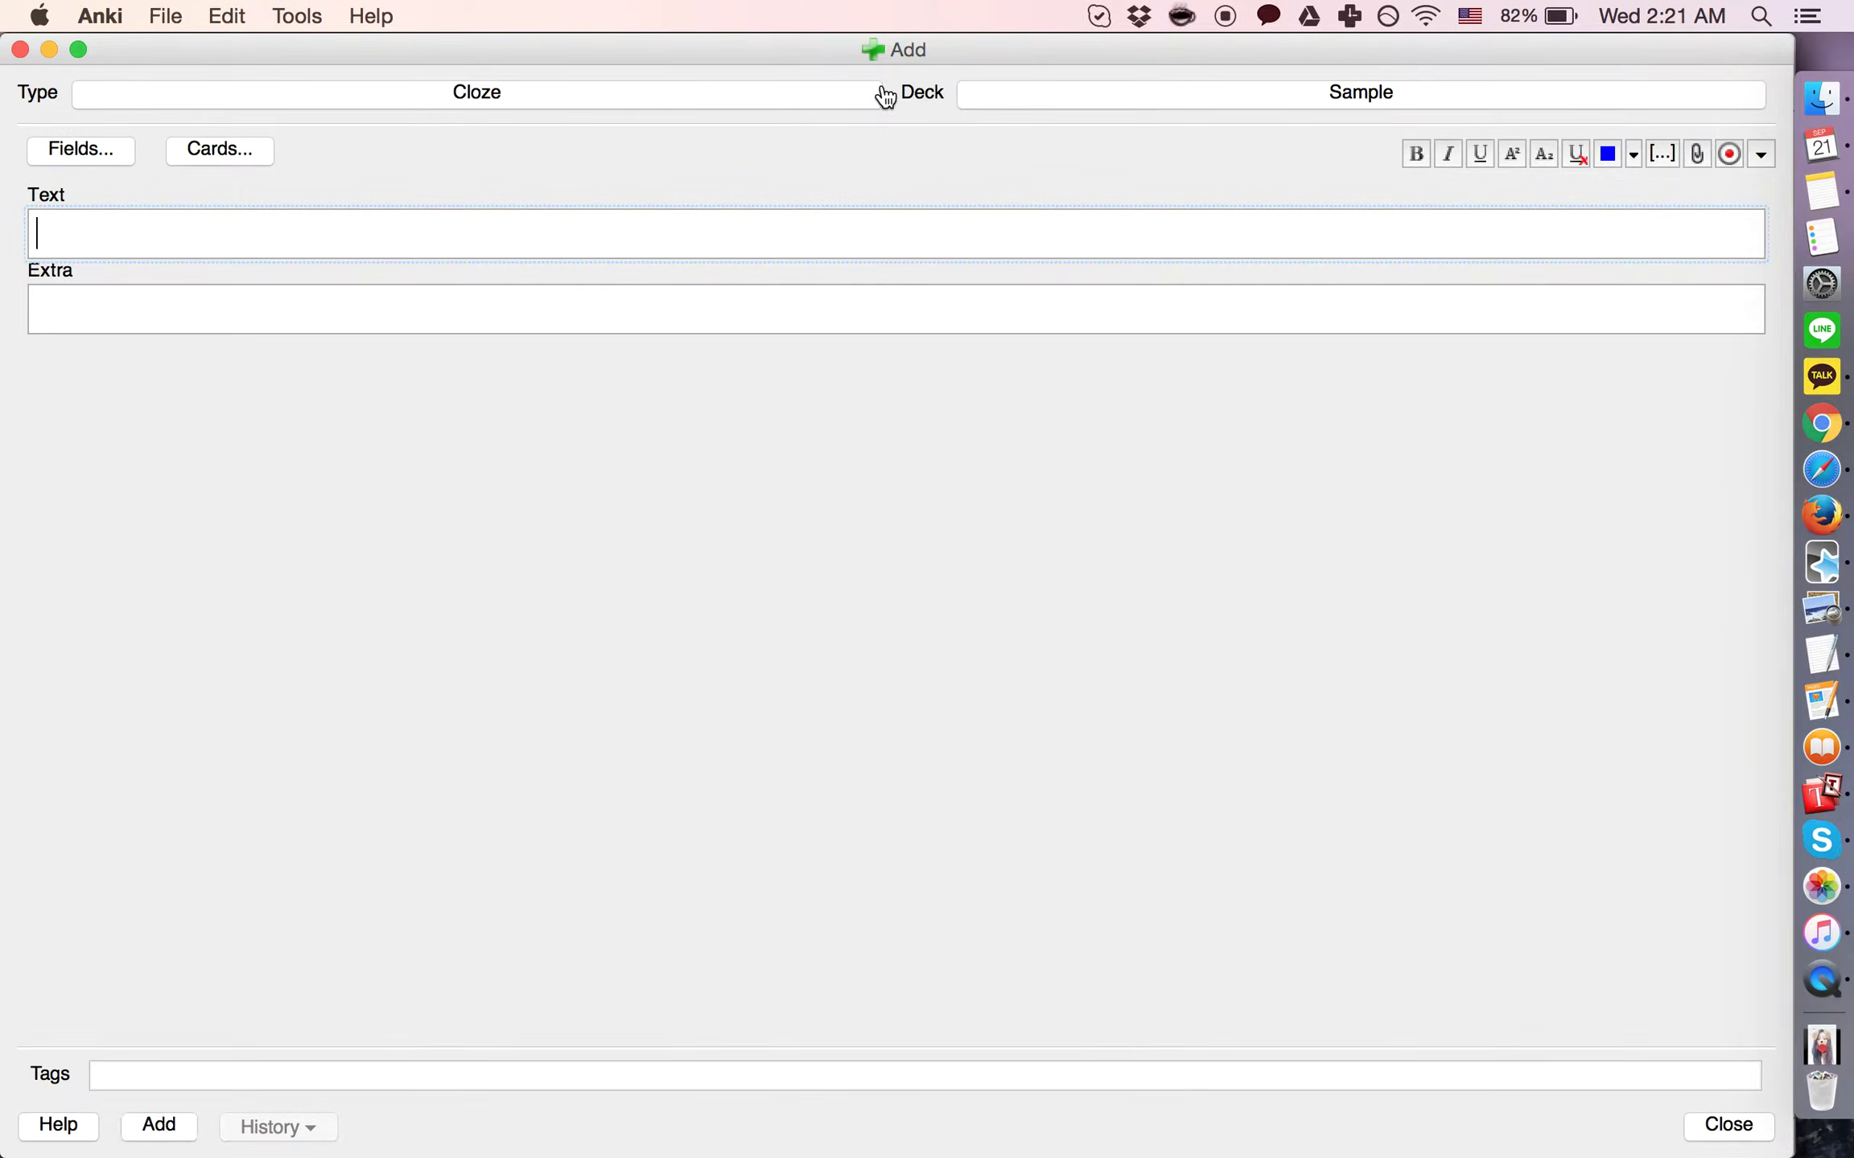
{"action": "left_click", "coordinate": [203, 149]}
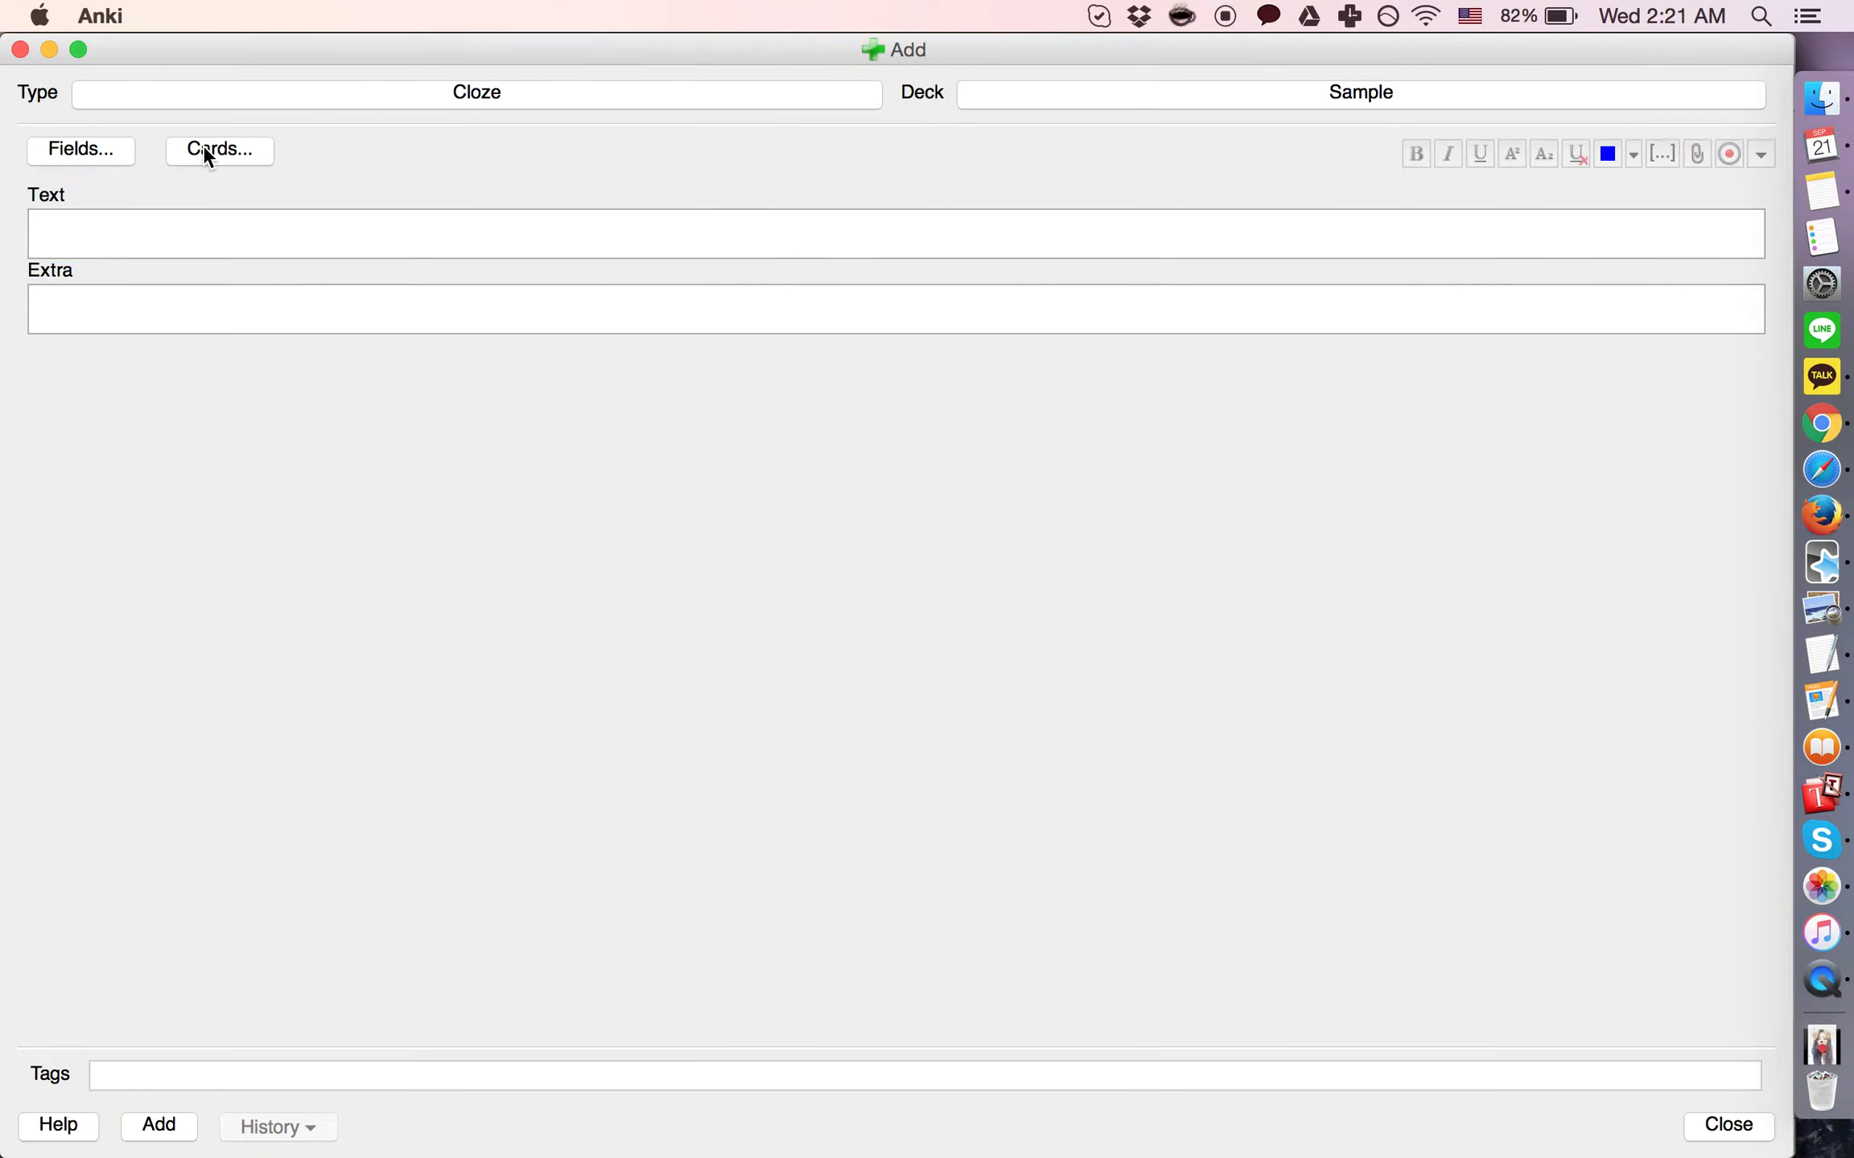
{"action": "left_click", "coordinate": [20, 50]}
Create a note type 'Sample' based on Basic and select it for the note
{"action": "left_click", "coordinate": [441, 92]}
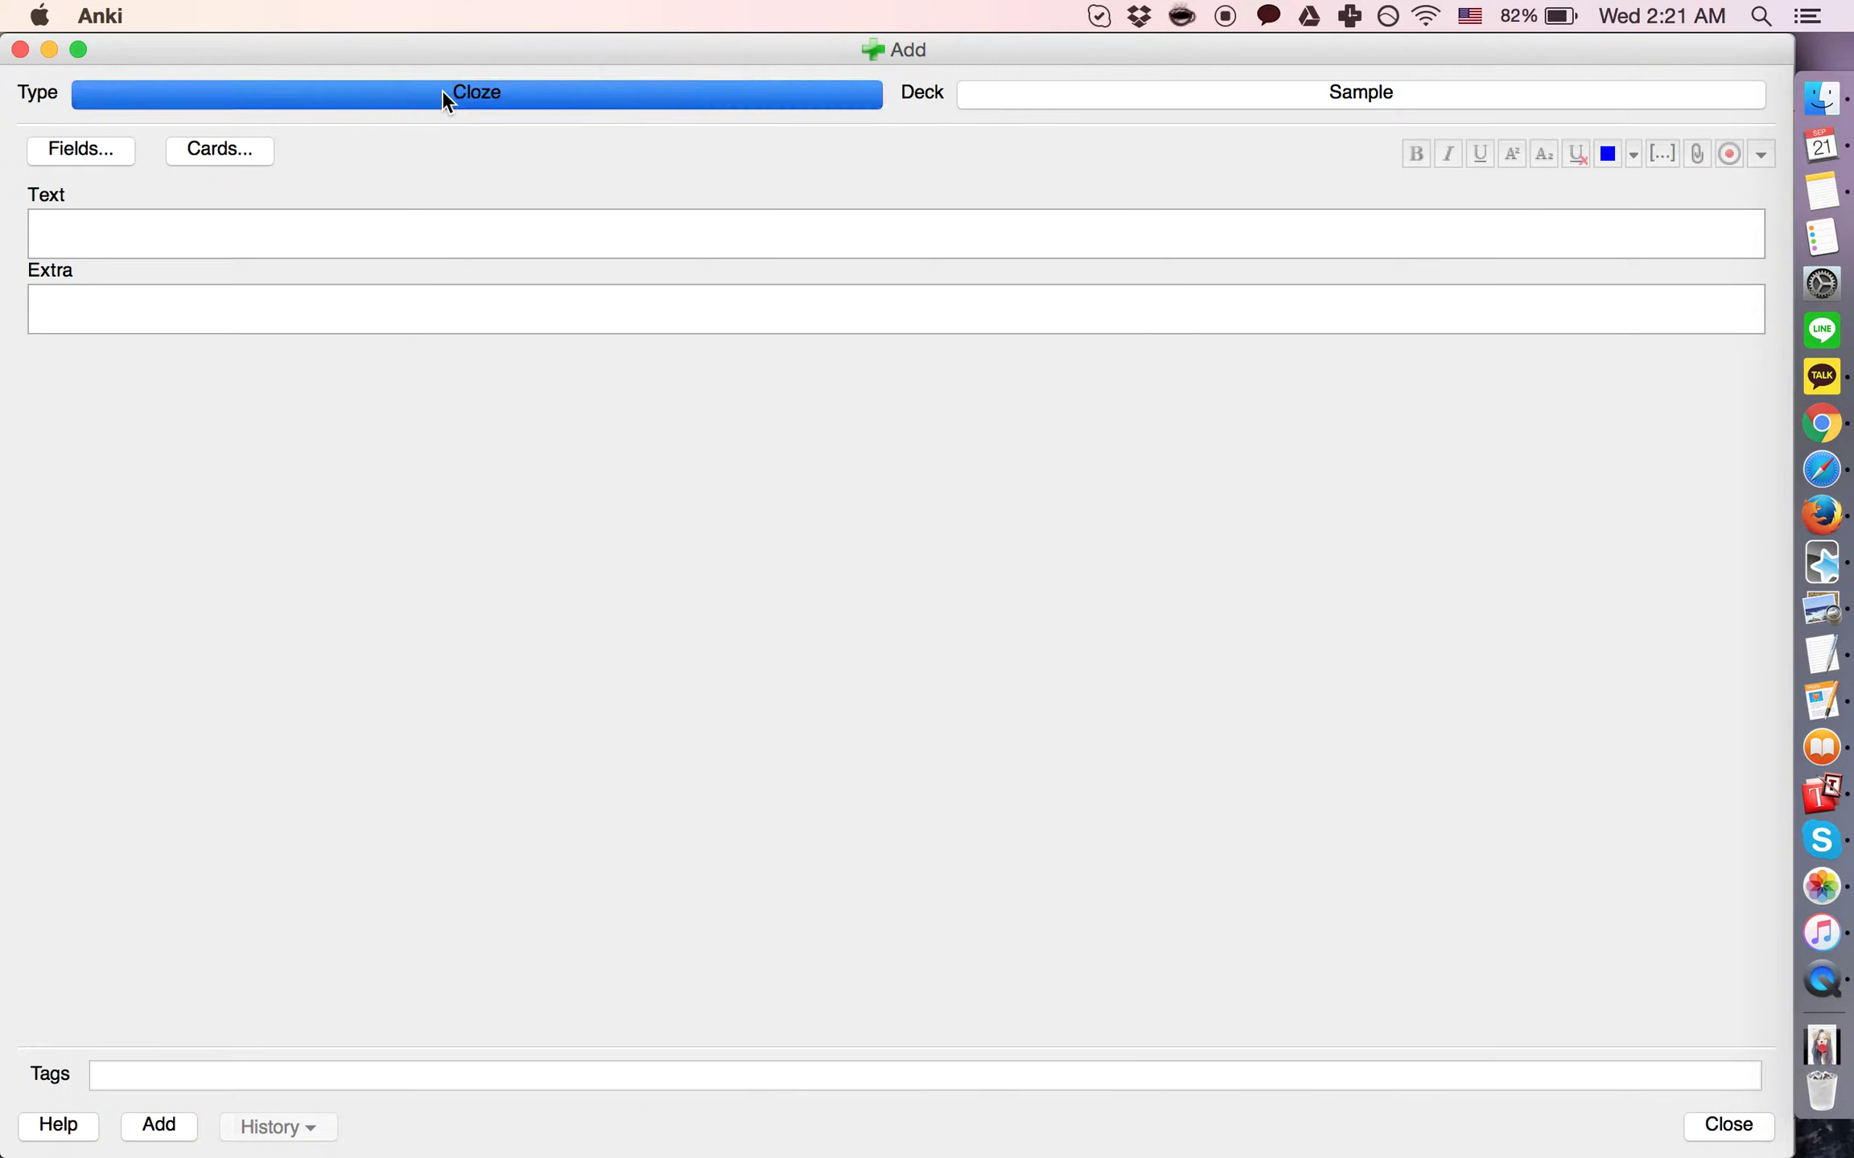
{"action": "left_click", "coordinate": [825, 467]}
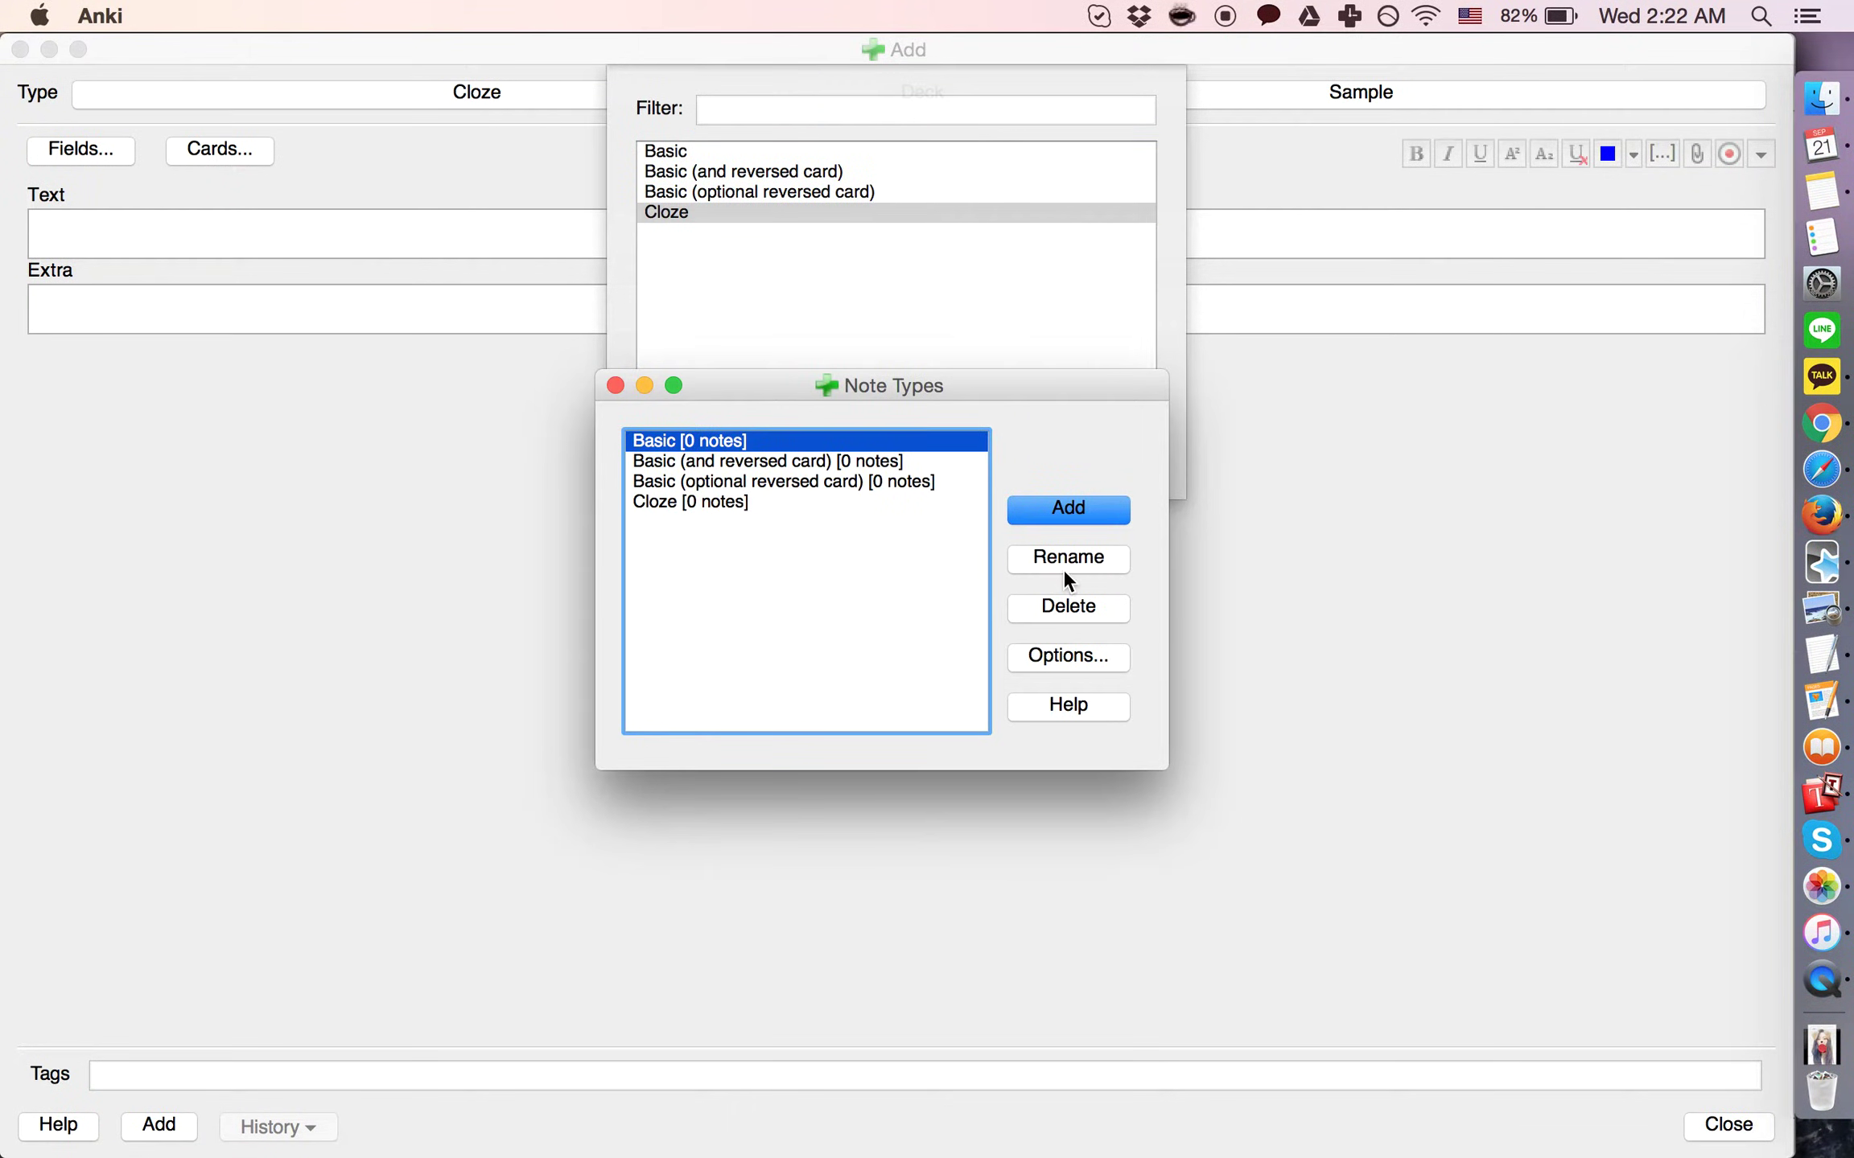
{"action": "left_click", "coordinate": [1091, 512]}
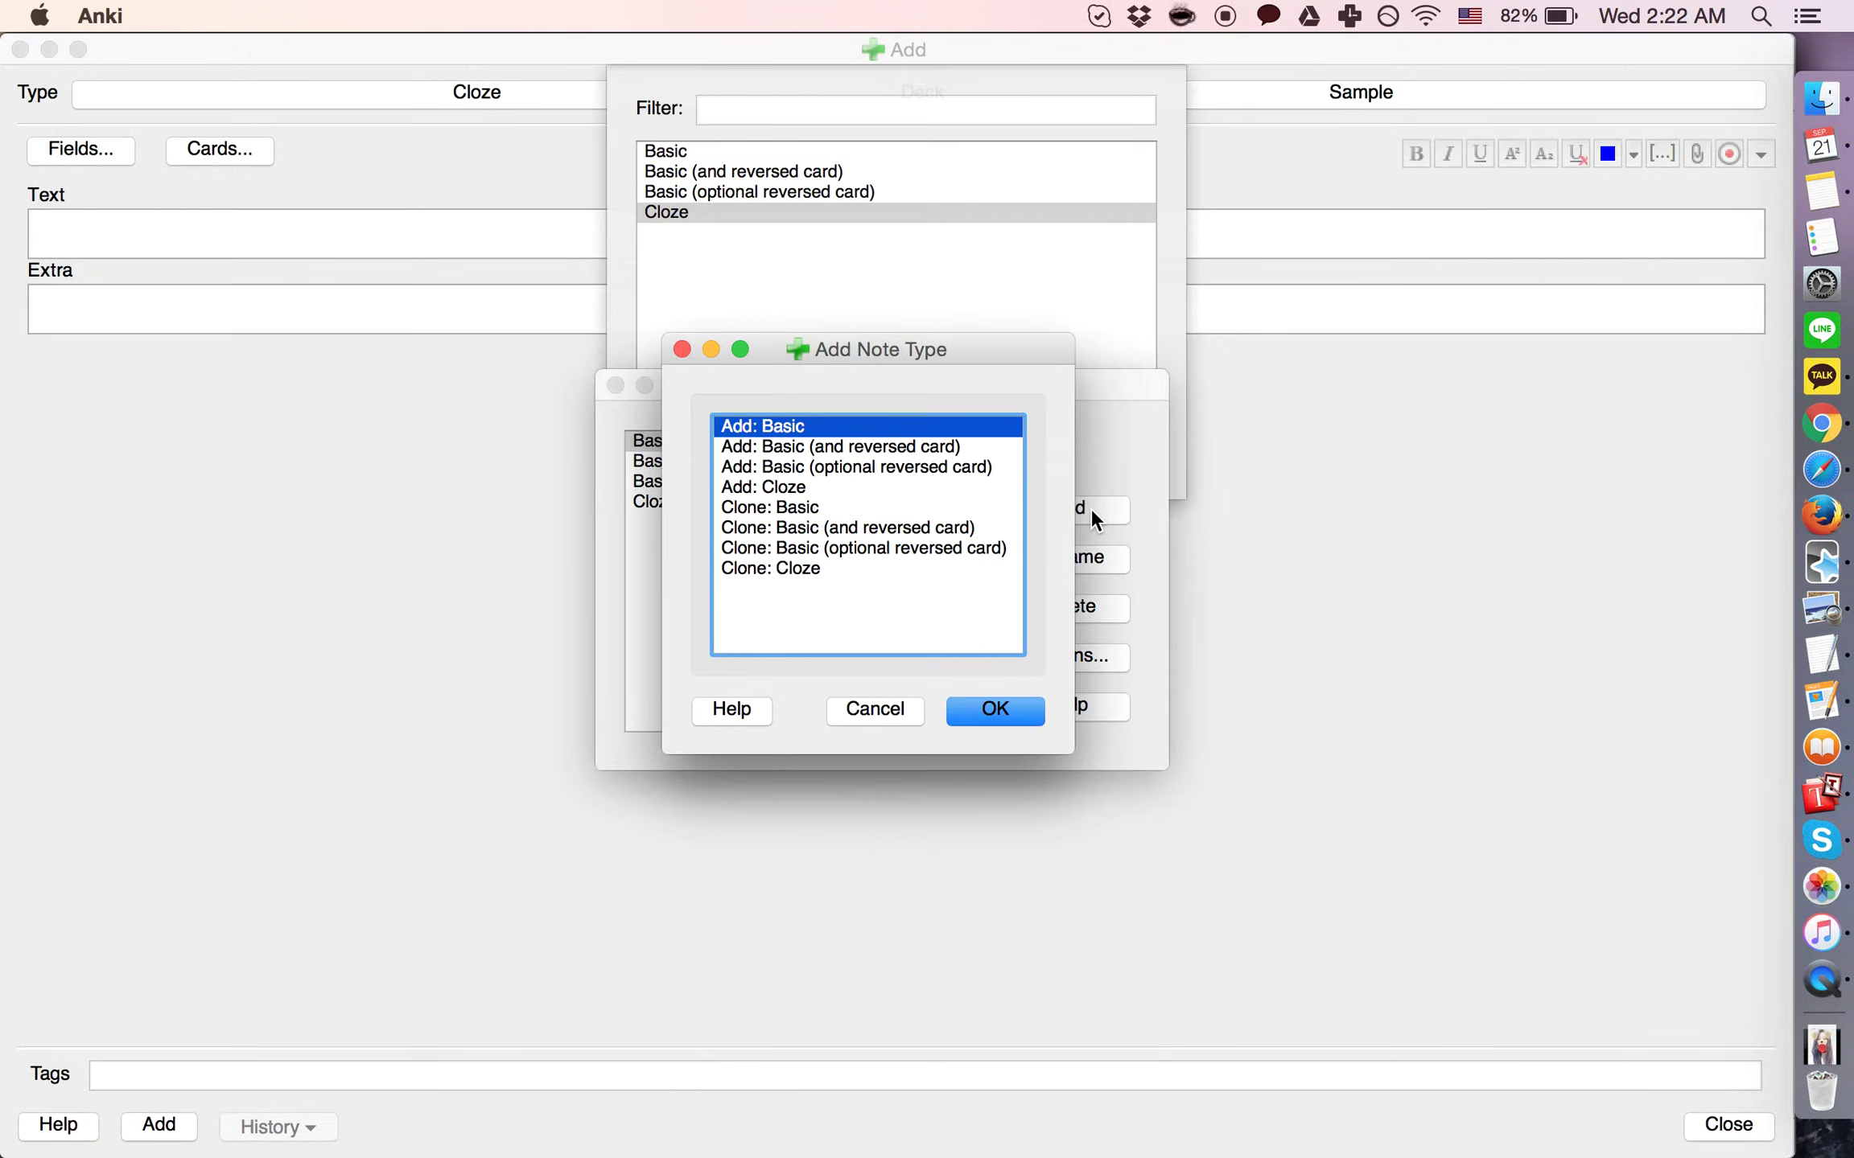
{"action": "left_click", "coordinate": [995, 709]}
{"action": "type", "text": "Sample"}
{"action": "key", "text": "Return"}
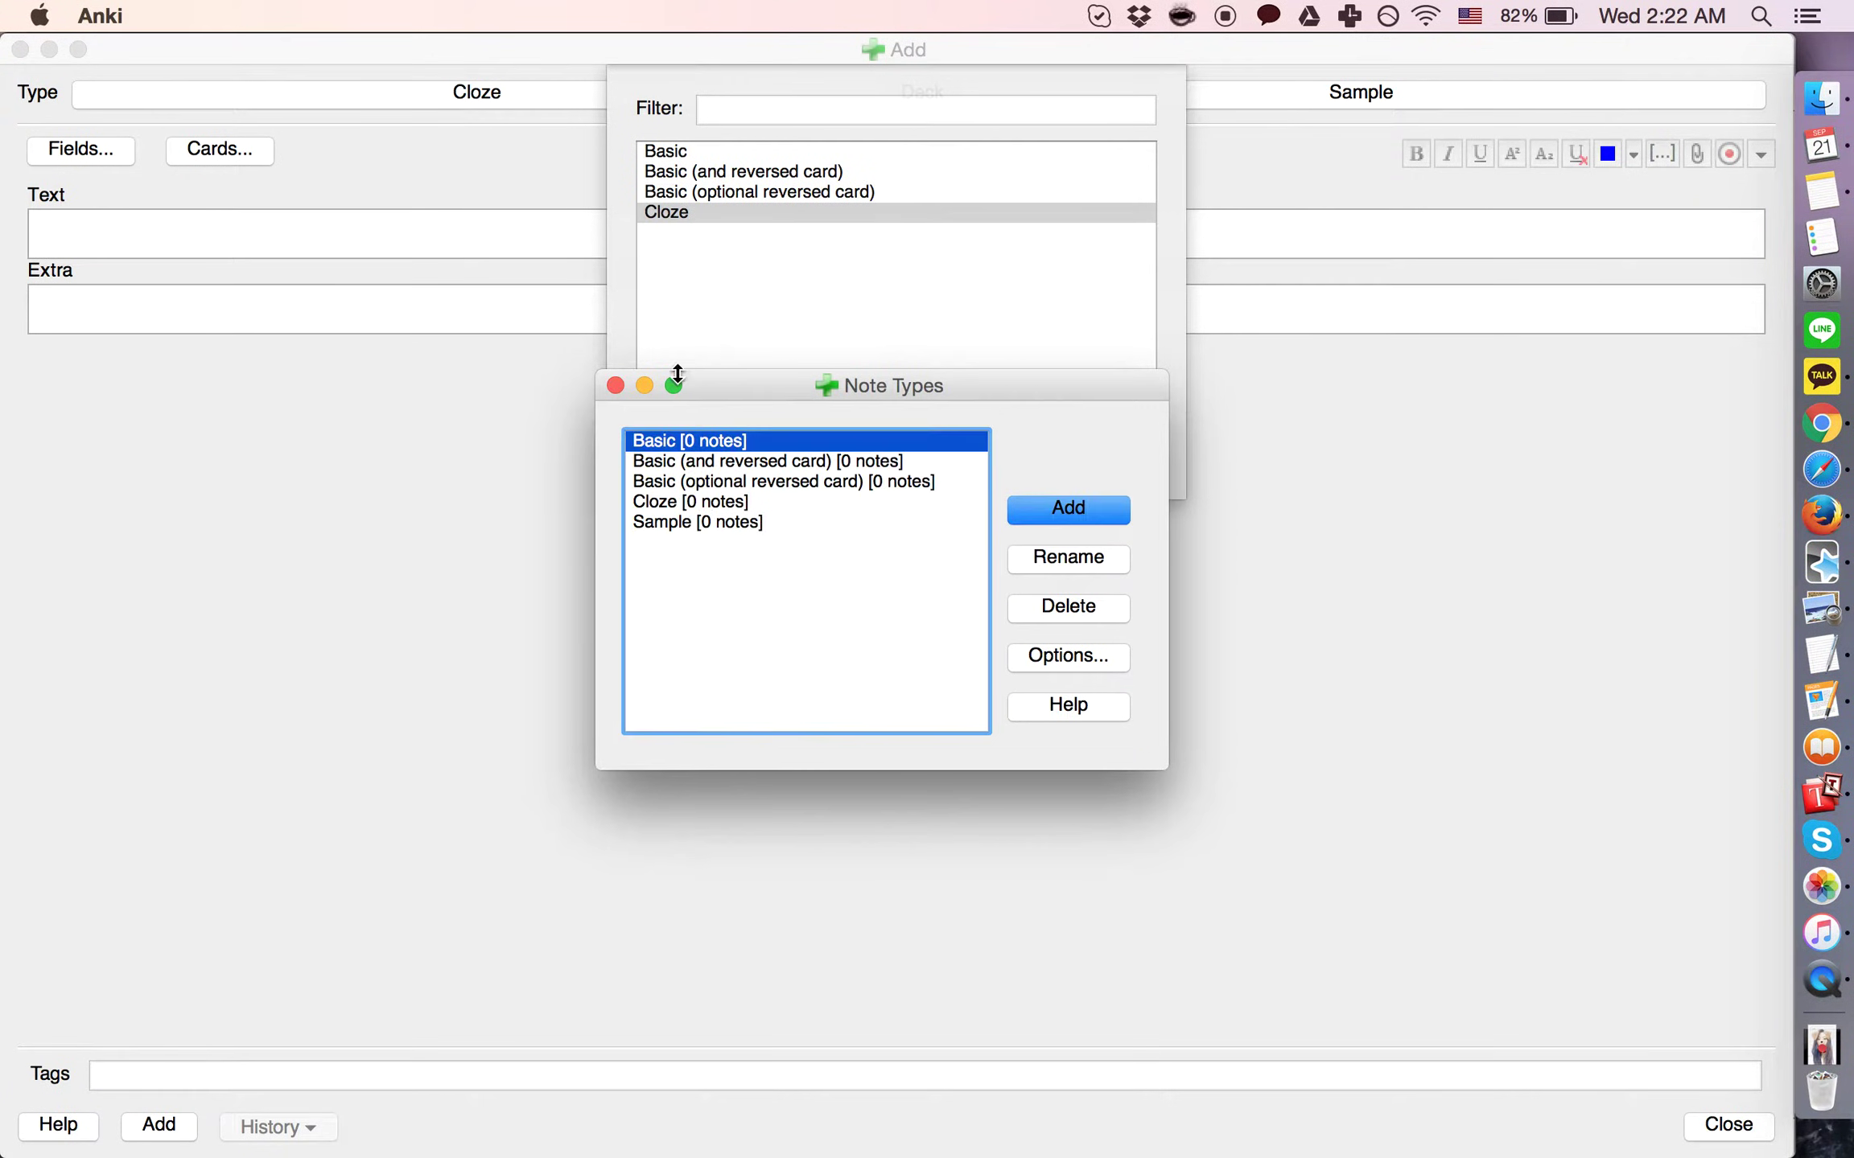
{"action": "left_click", "coordinate": [615, 386]}
{"action": "double_click", "coordinate": [666, 232]}
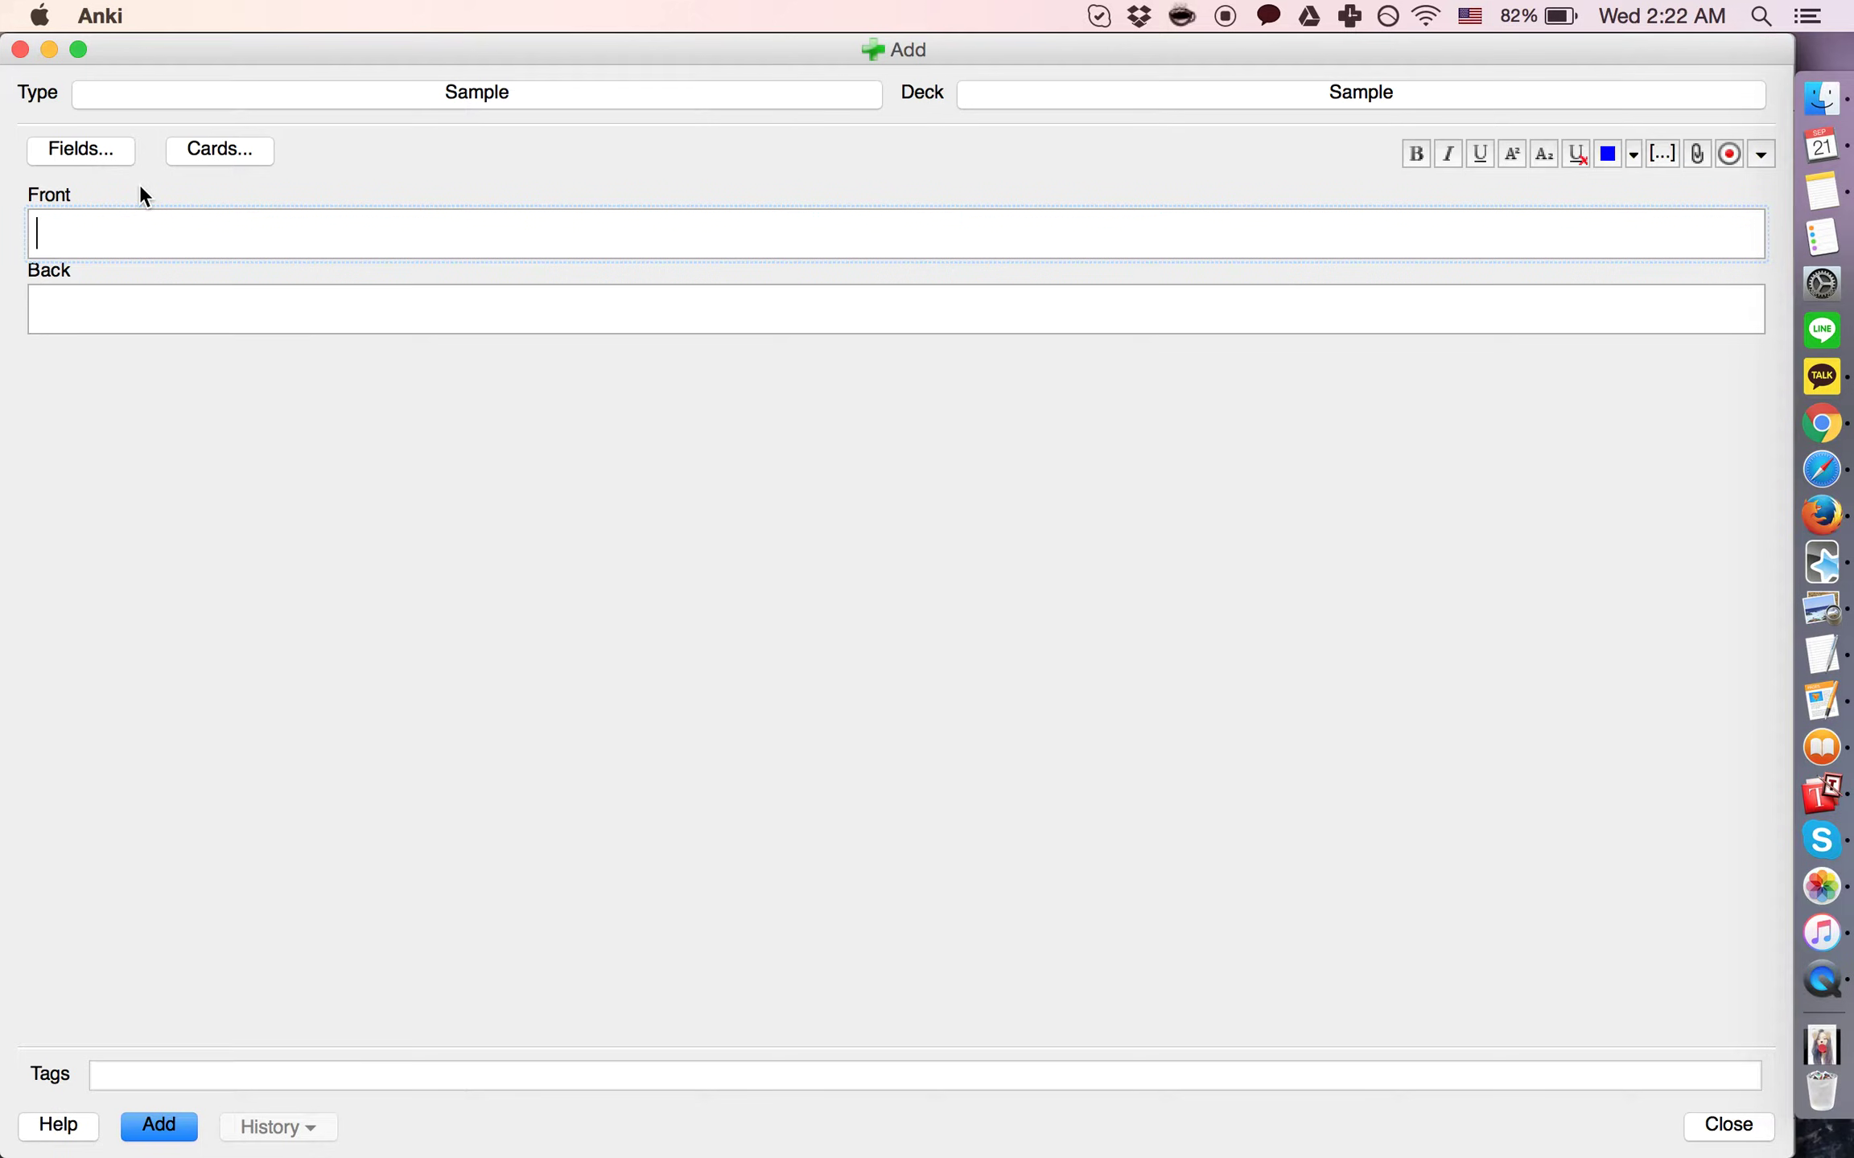
Rename the Sample fields Front to 'Language' and Back to 'Number of Native Speakers'
{"action": "left_click", "coordinate": [88, 163]}
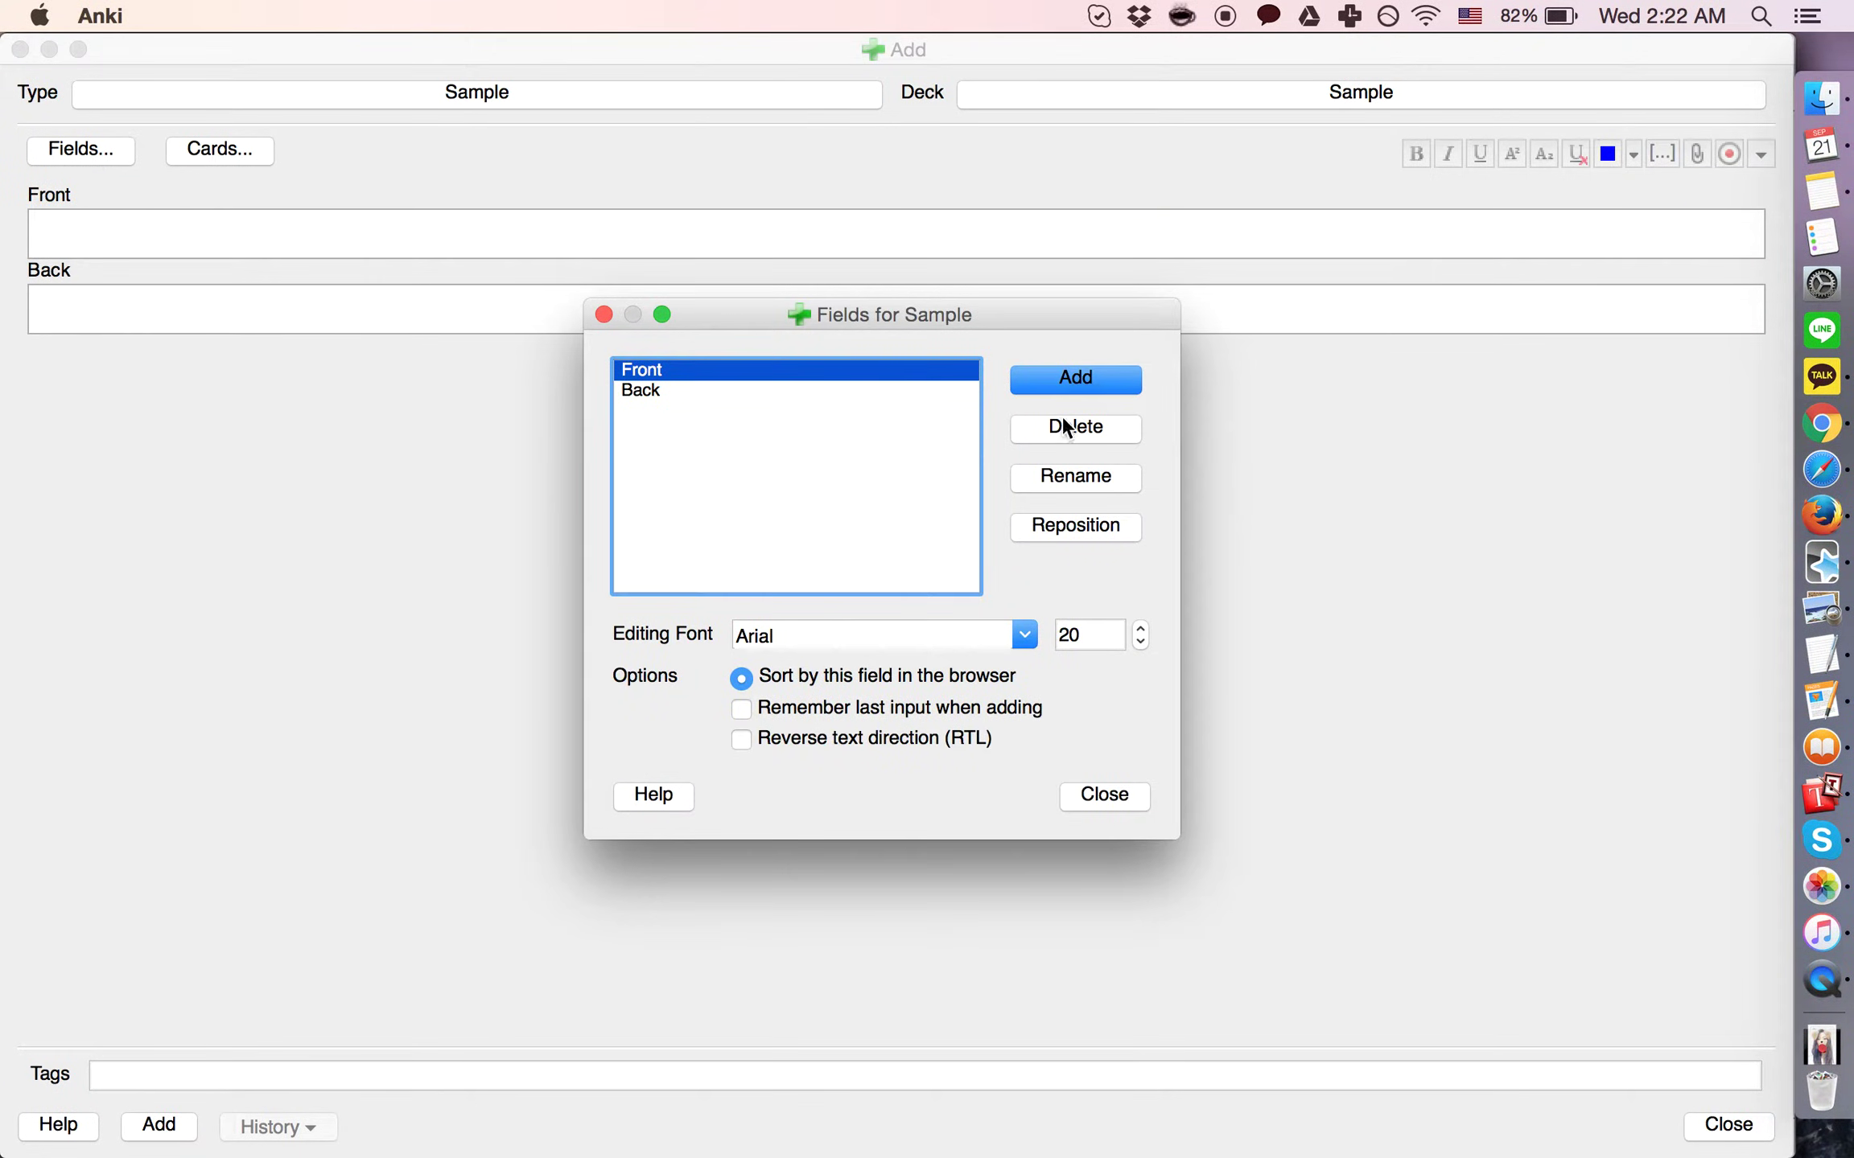
{"action": "left_click", "coordinate": [1063, 480]}
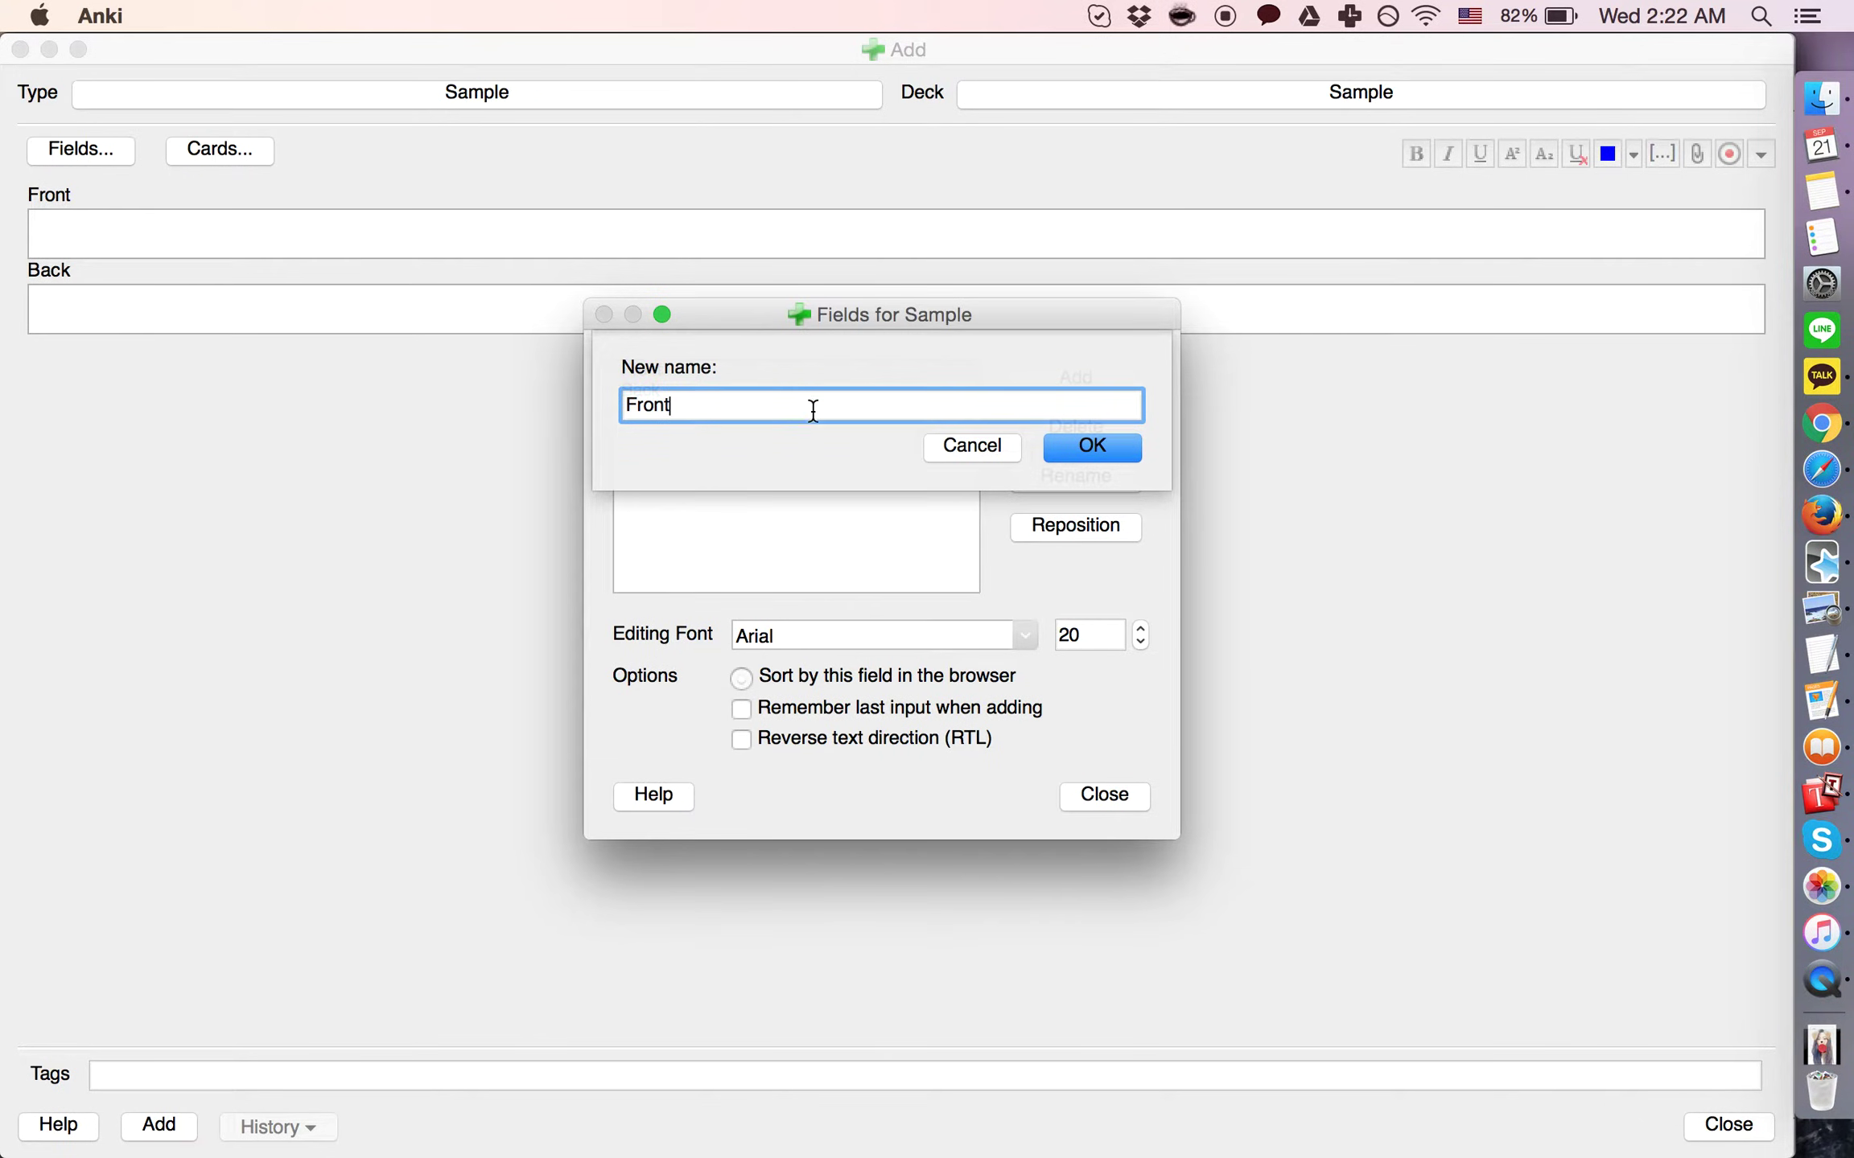
{"action": "type", "text": "Language"}
{"action": "key", "text": "Return"}
{"action": "left_click", "coordinate": [702, 394]}
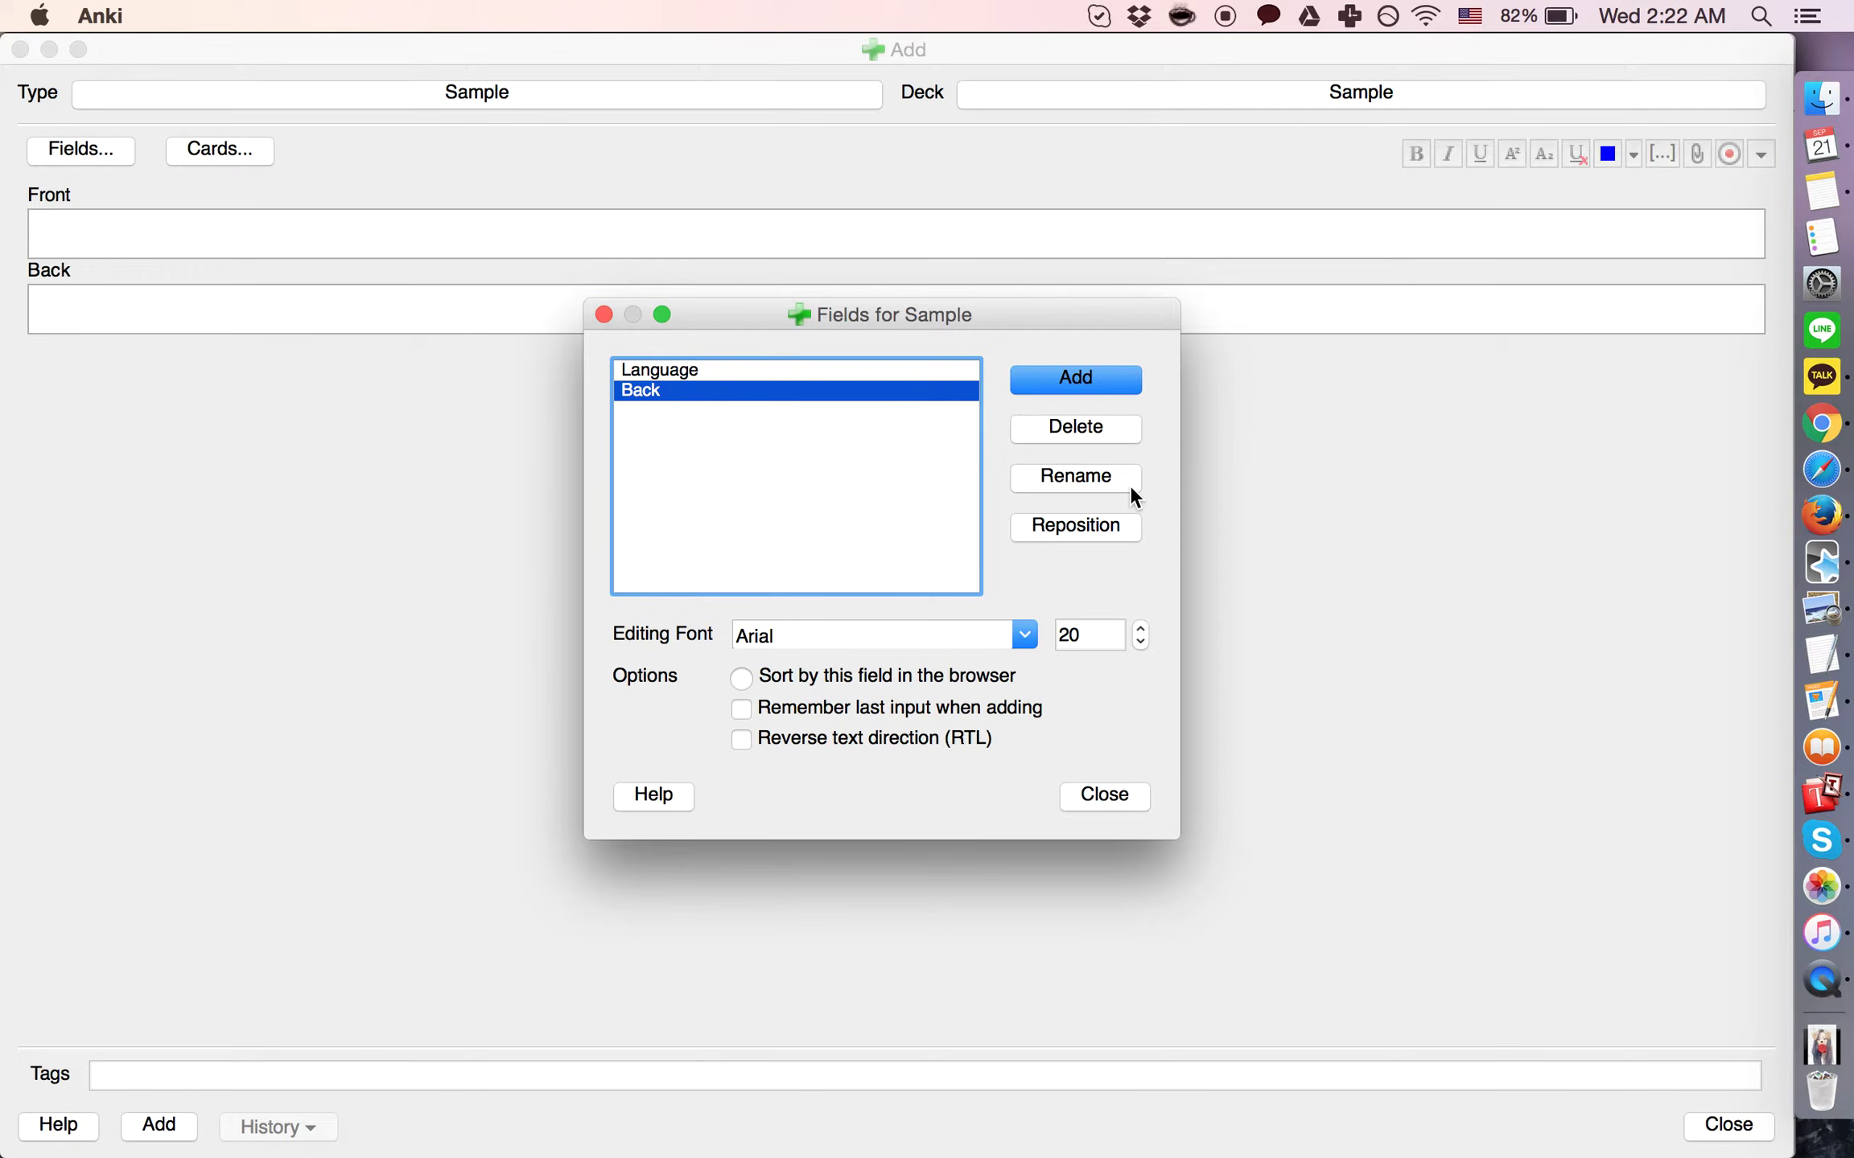
{"action": "left_click", "coordinate": [1128, 483]}
{"action": "type", "text": "Numb"}
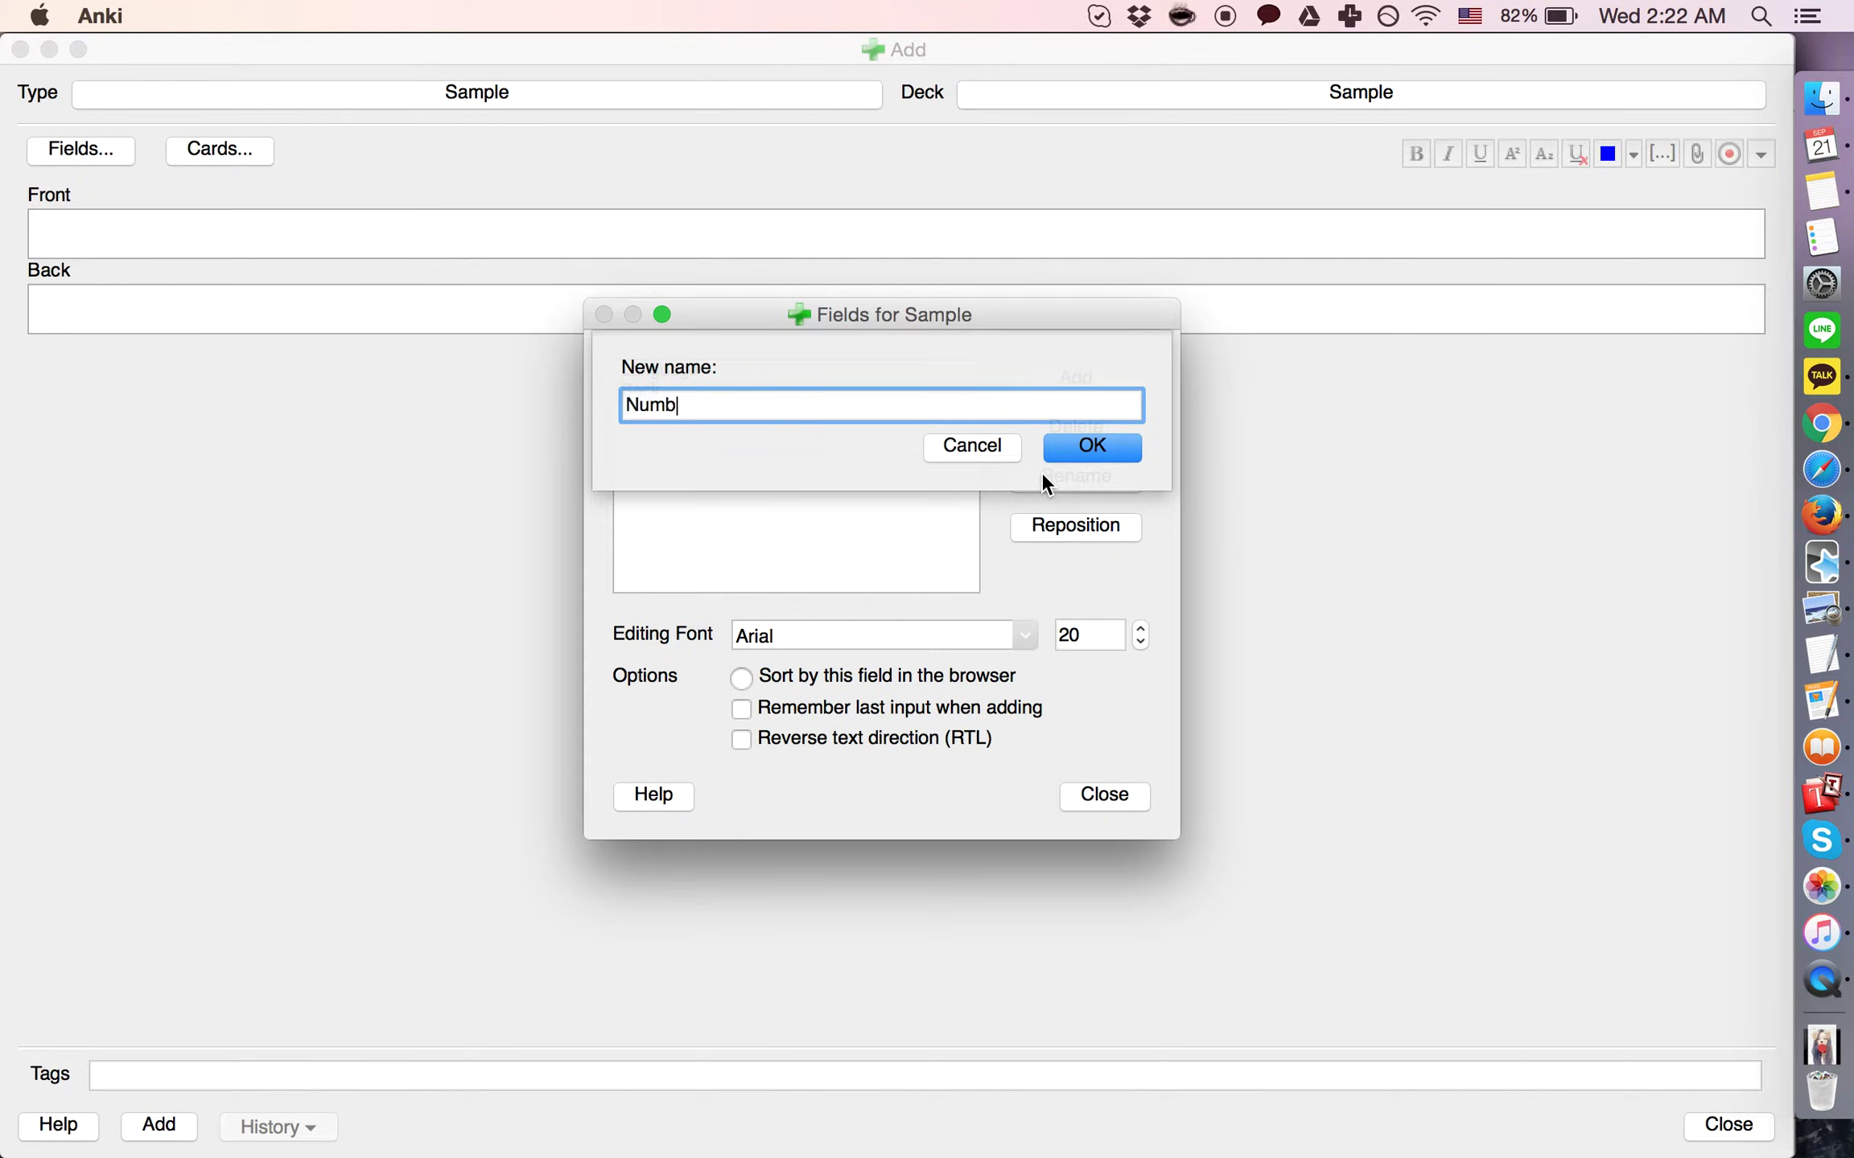
{"action": "type", "text": "er of Native Speakers"}
{"action": "key", "text": "Return"}
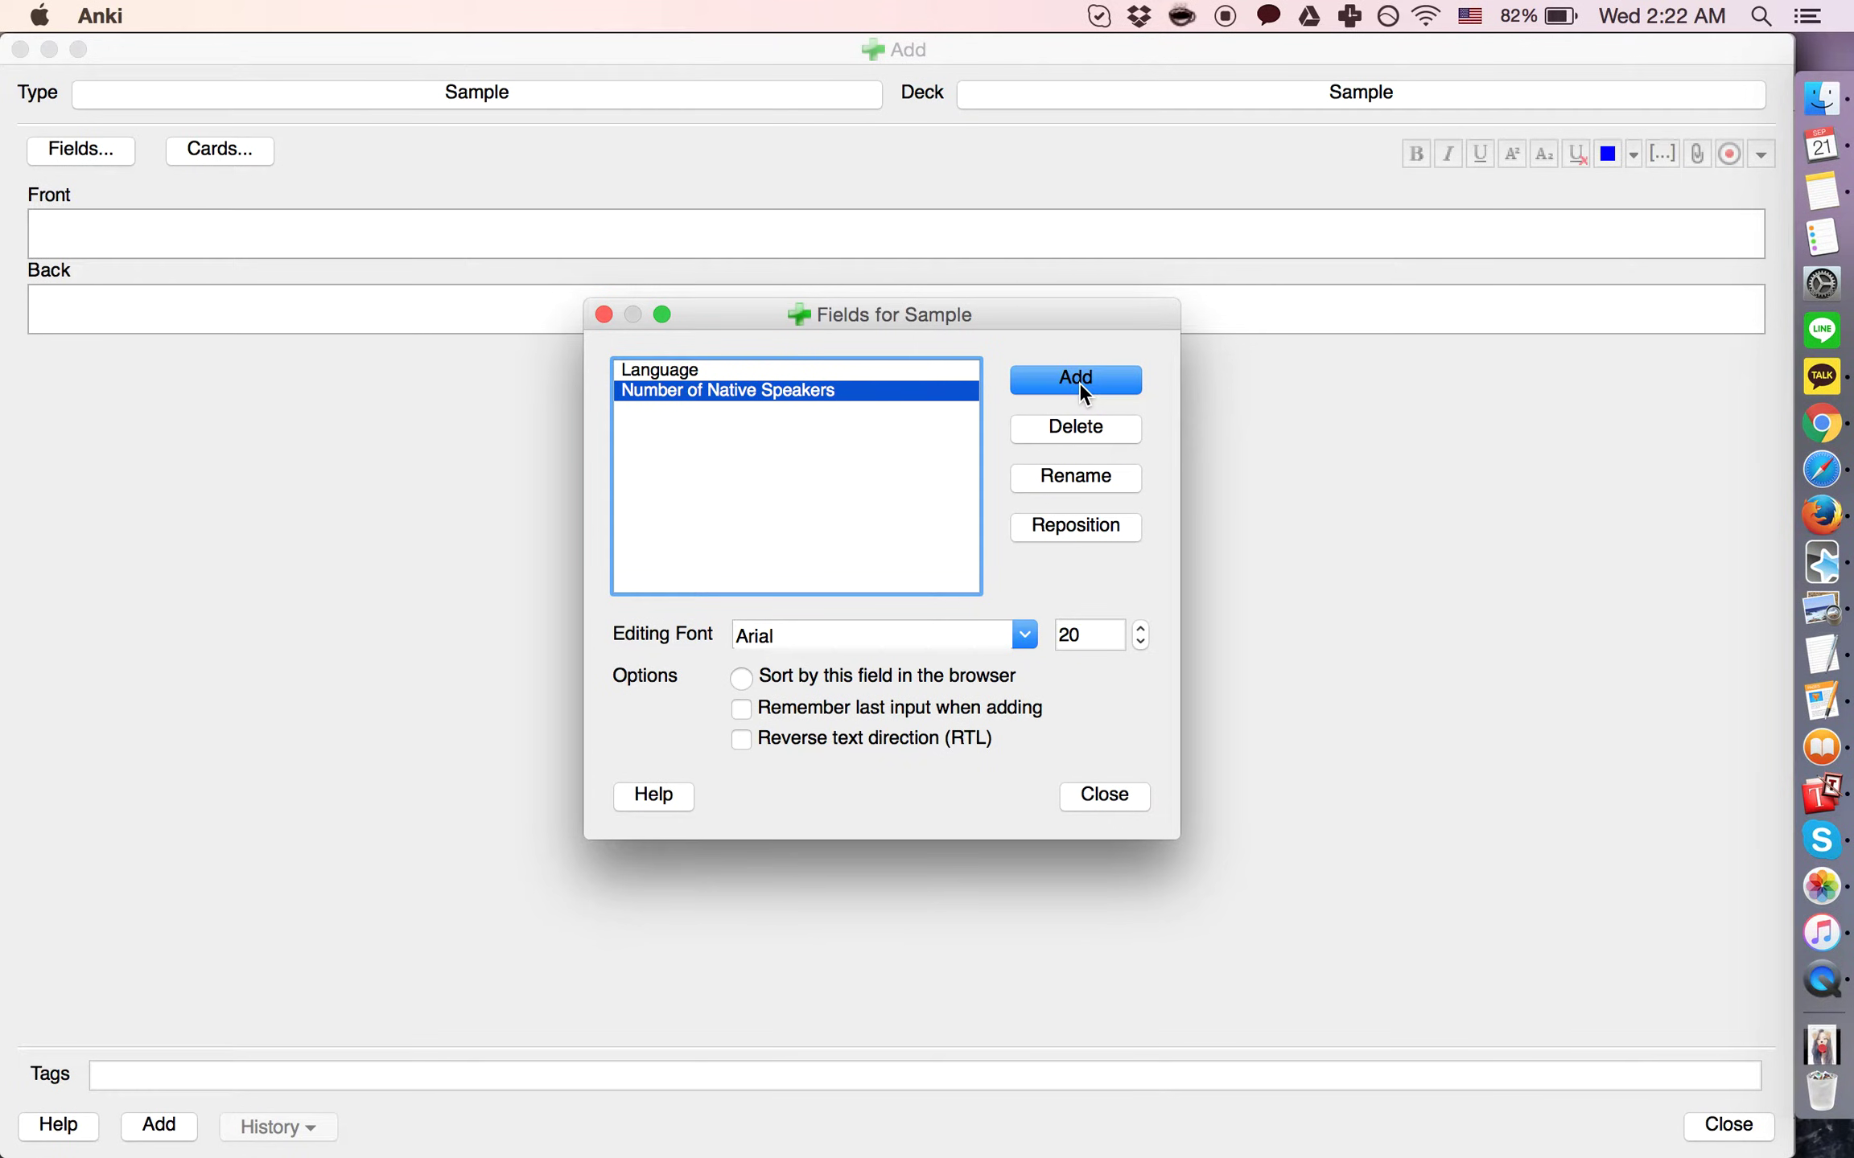
Add a third field, 'Number of Countries Where It's an Official Language'
{"action": "left_click", "coordinate": [1071, 381]}
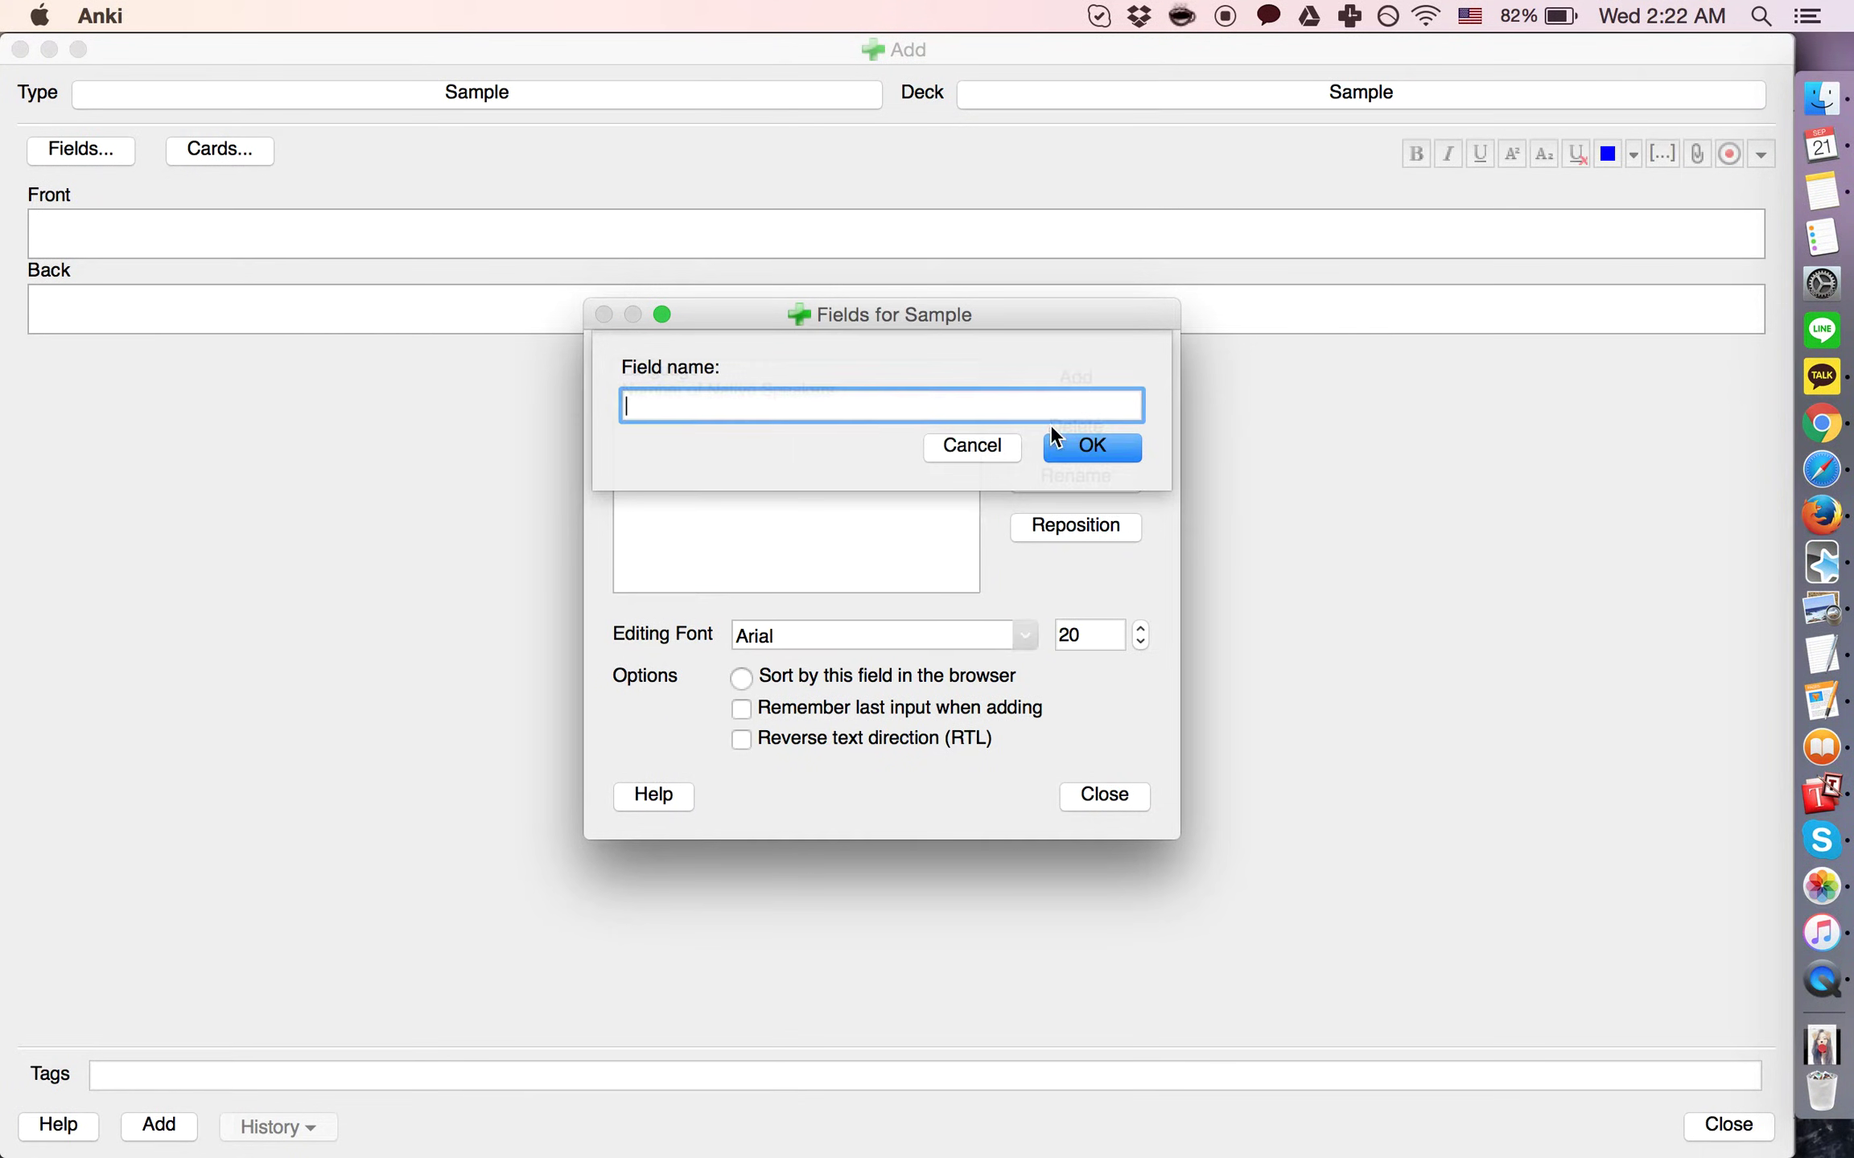
{"action": "type", "text": "Number of Countries where"}
{"action": "key", "text": "BackSpace"}
{"action": "key", "text": "BackSpace"}
{"action": "key", "text": "BackSpace"}
{"action": "key", "text": "BackSpace"}
{"action": "key", "text": "BackSpace"}
{"action": "key", "text": "BackSpace"}
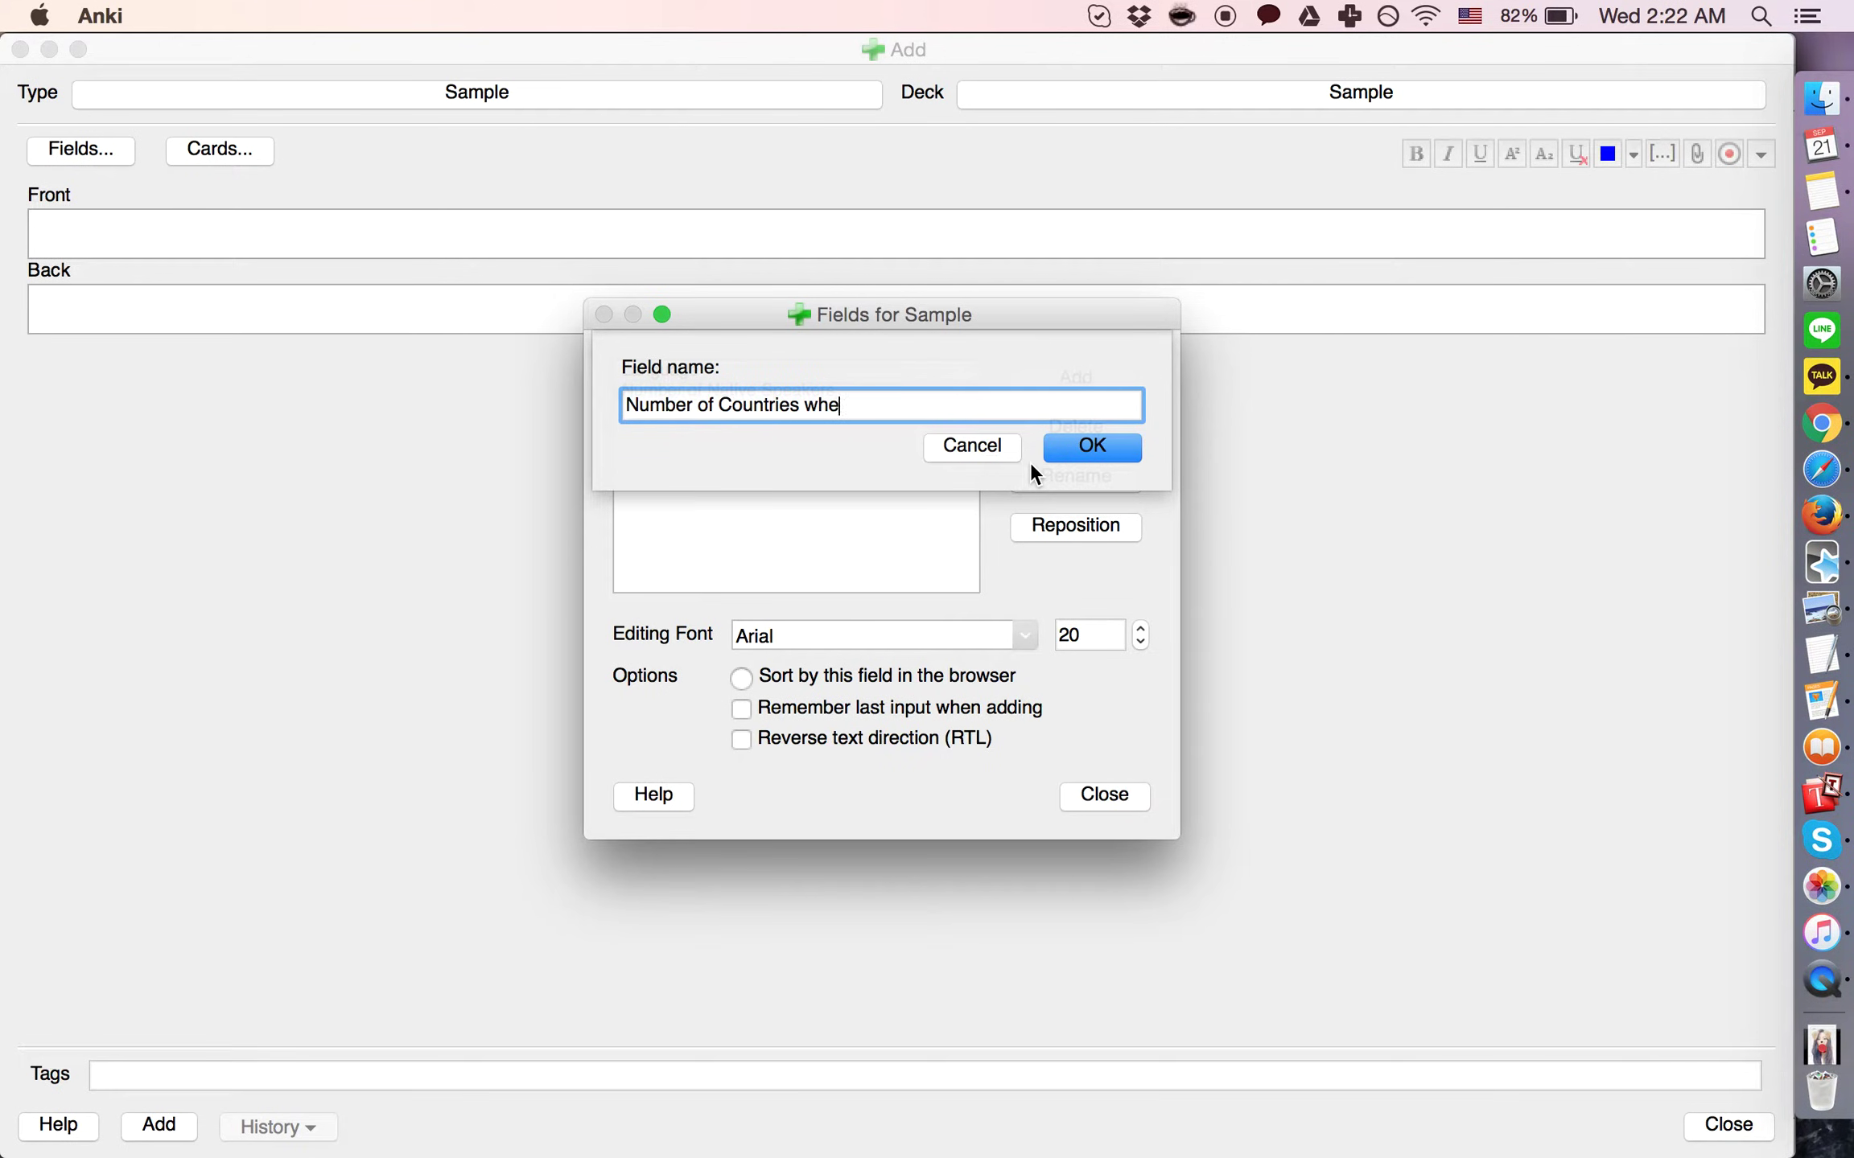
{"action": "type", "text": "Where It's an Official Language"}
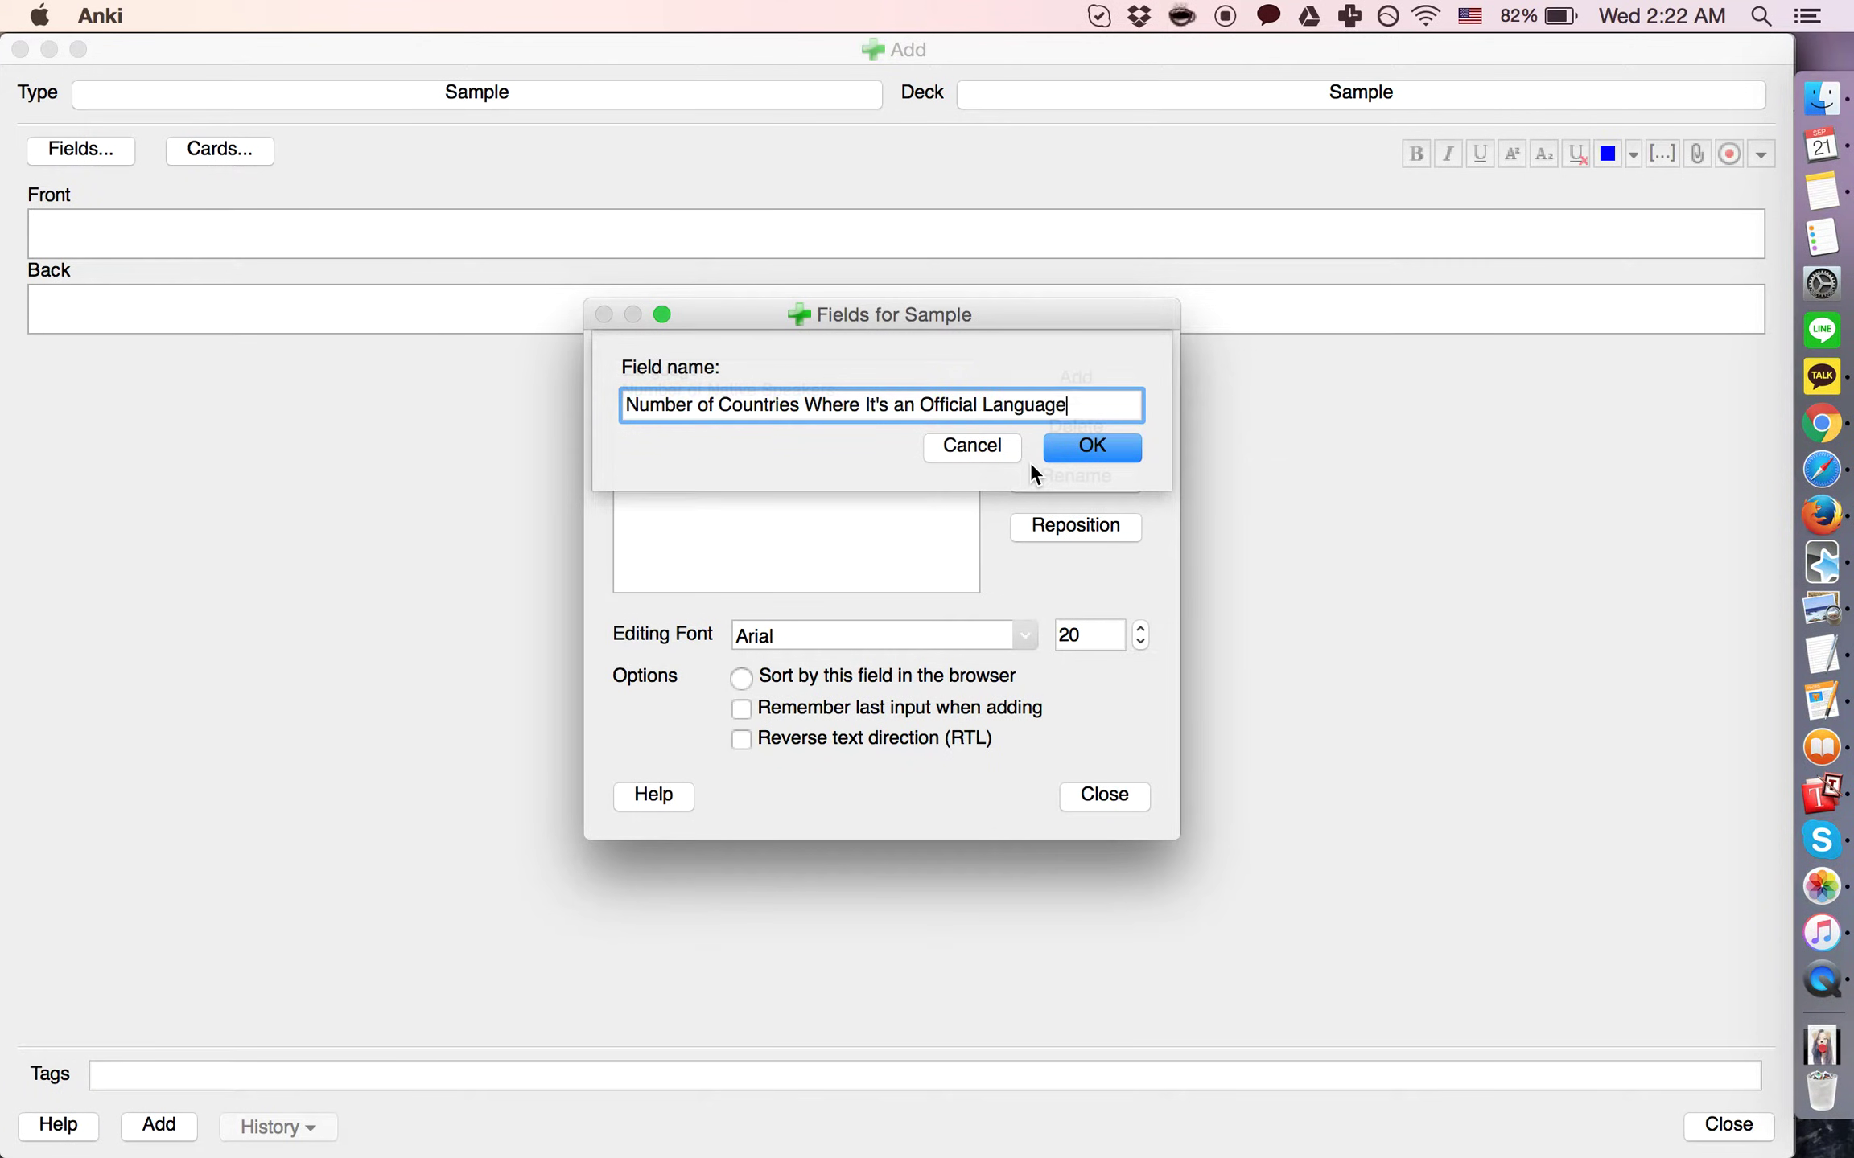
{"action": "key", "text": "Return"}
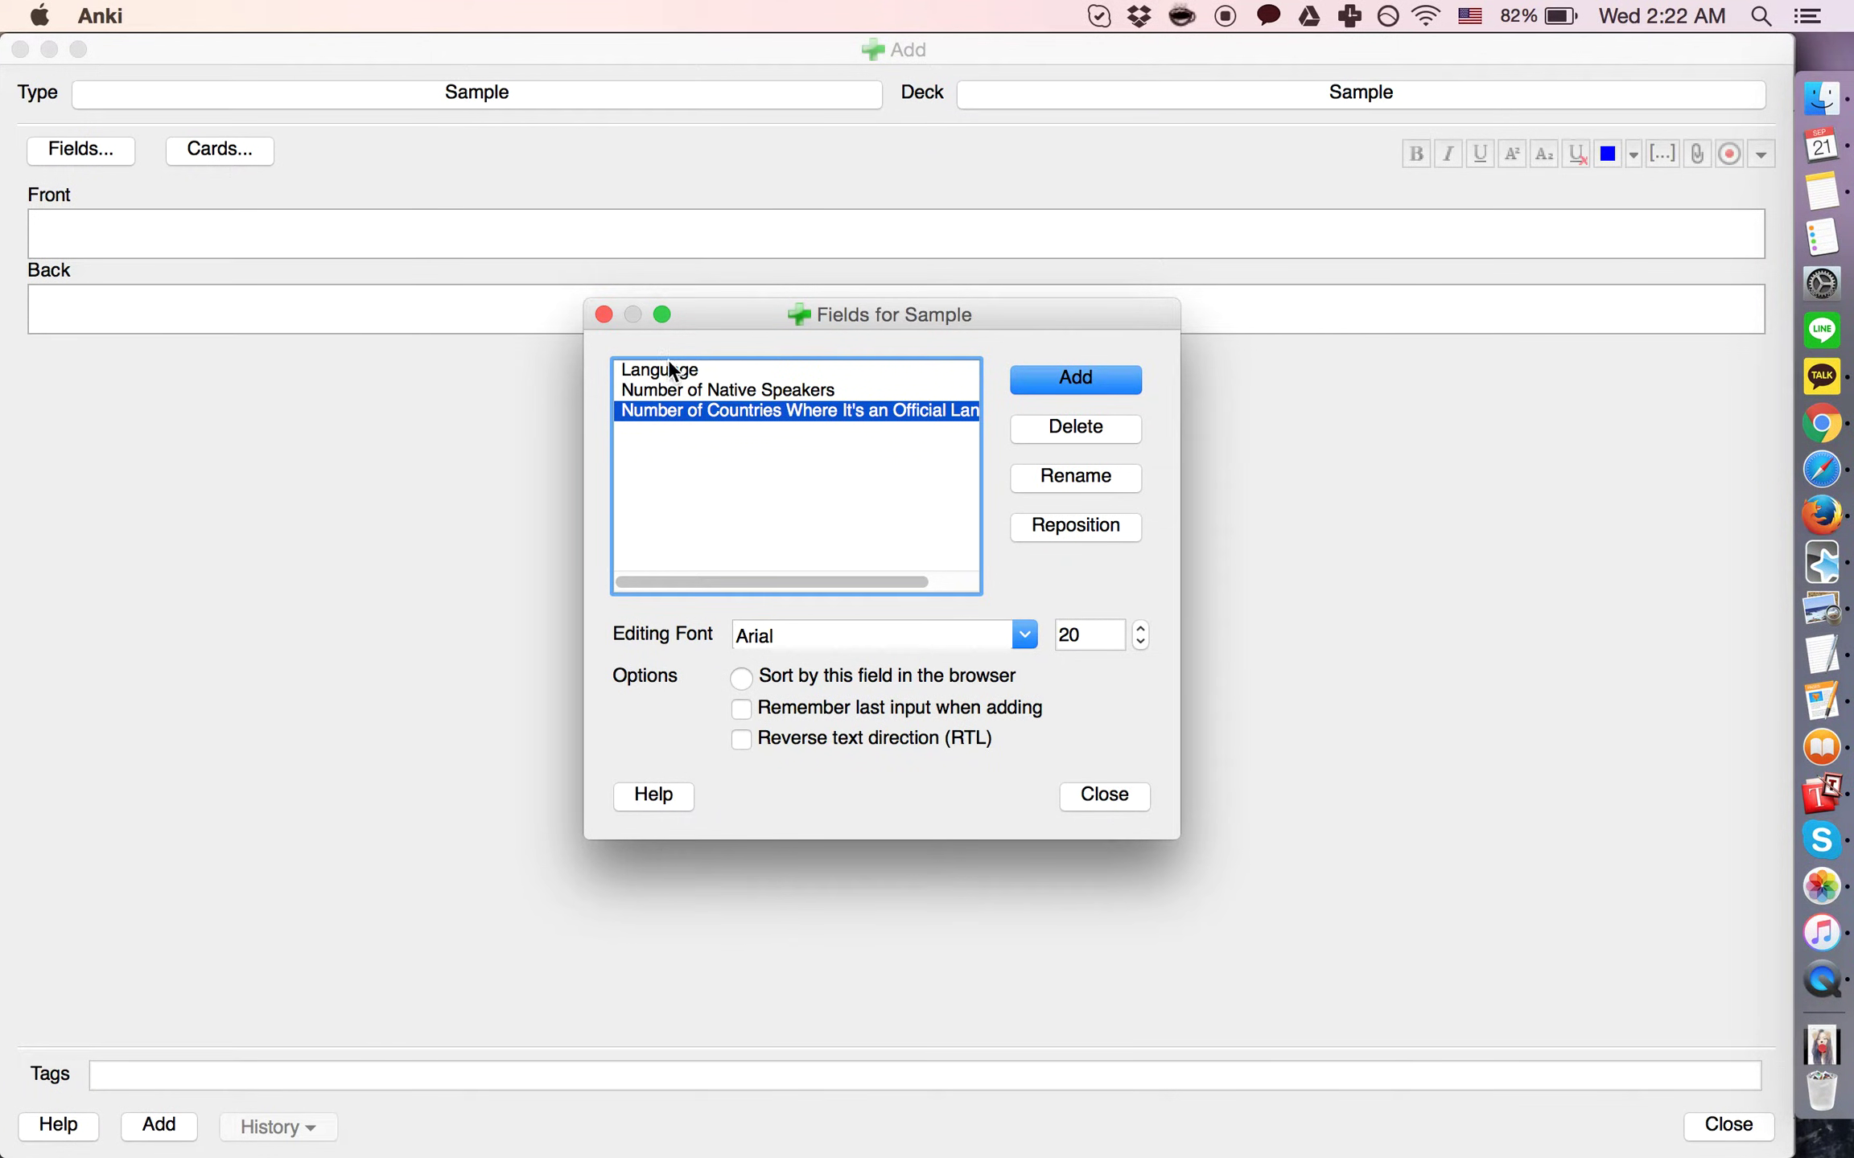
{"action": "left_click", "coordinate": [603, 316]}
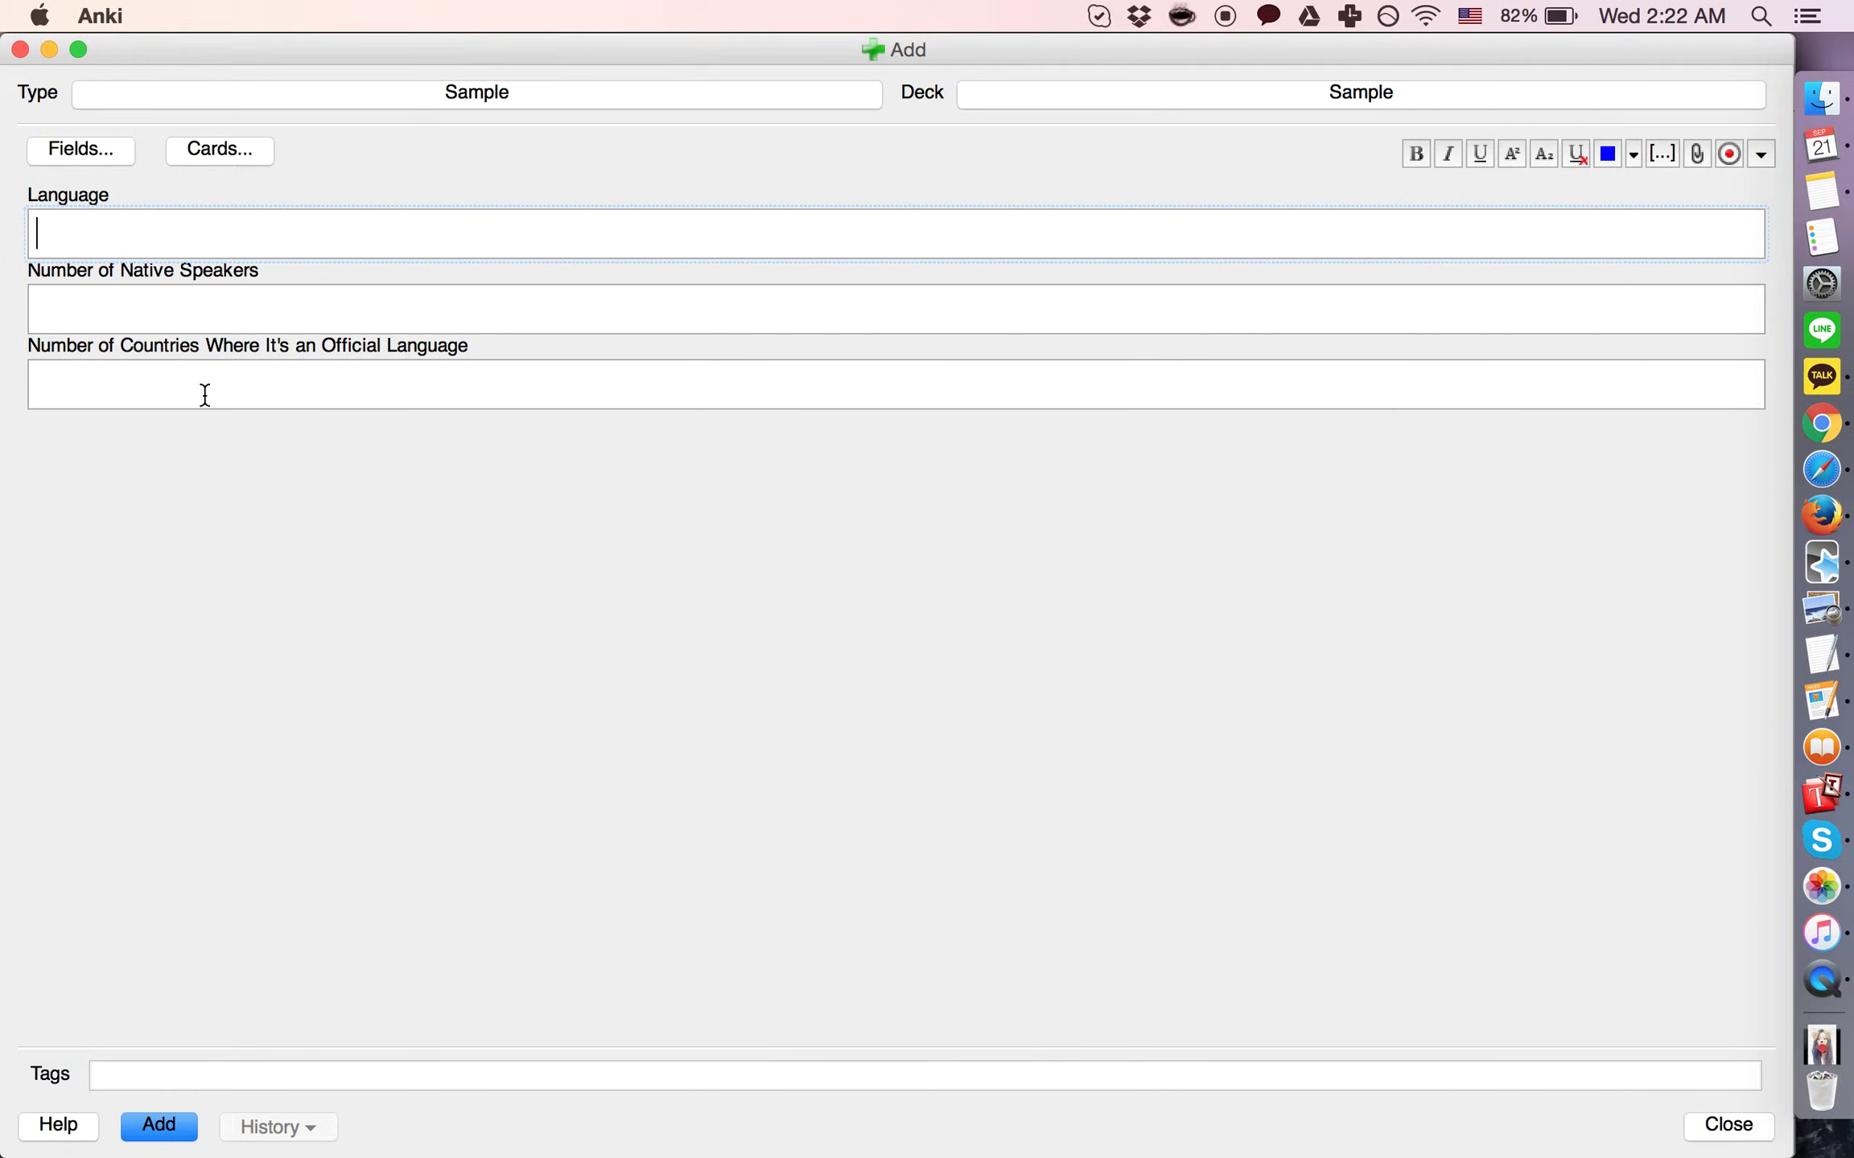
Fill the note's fields with French, 120 million and 18
{"action": "type", "text": "French"}
{"action": "left_click", "coordinate": [153, 322]}
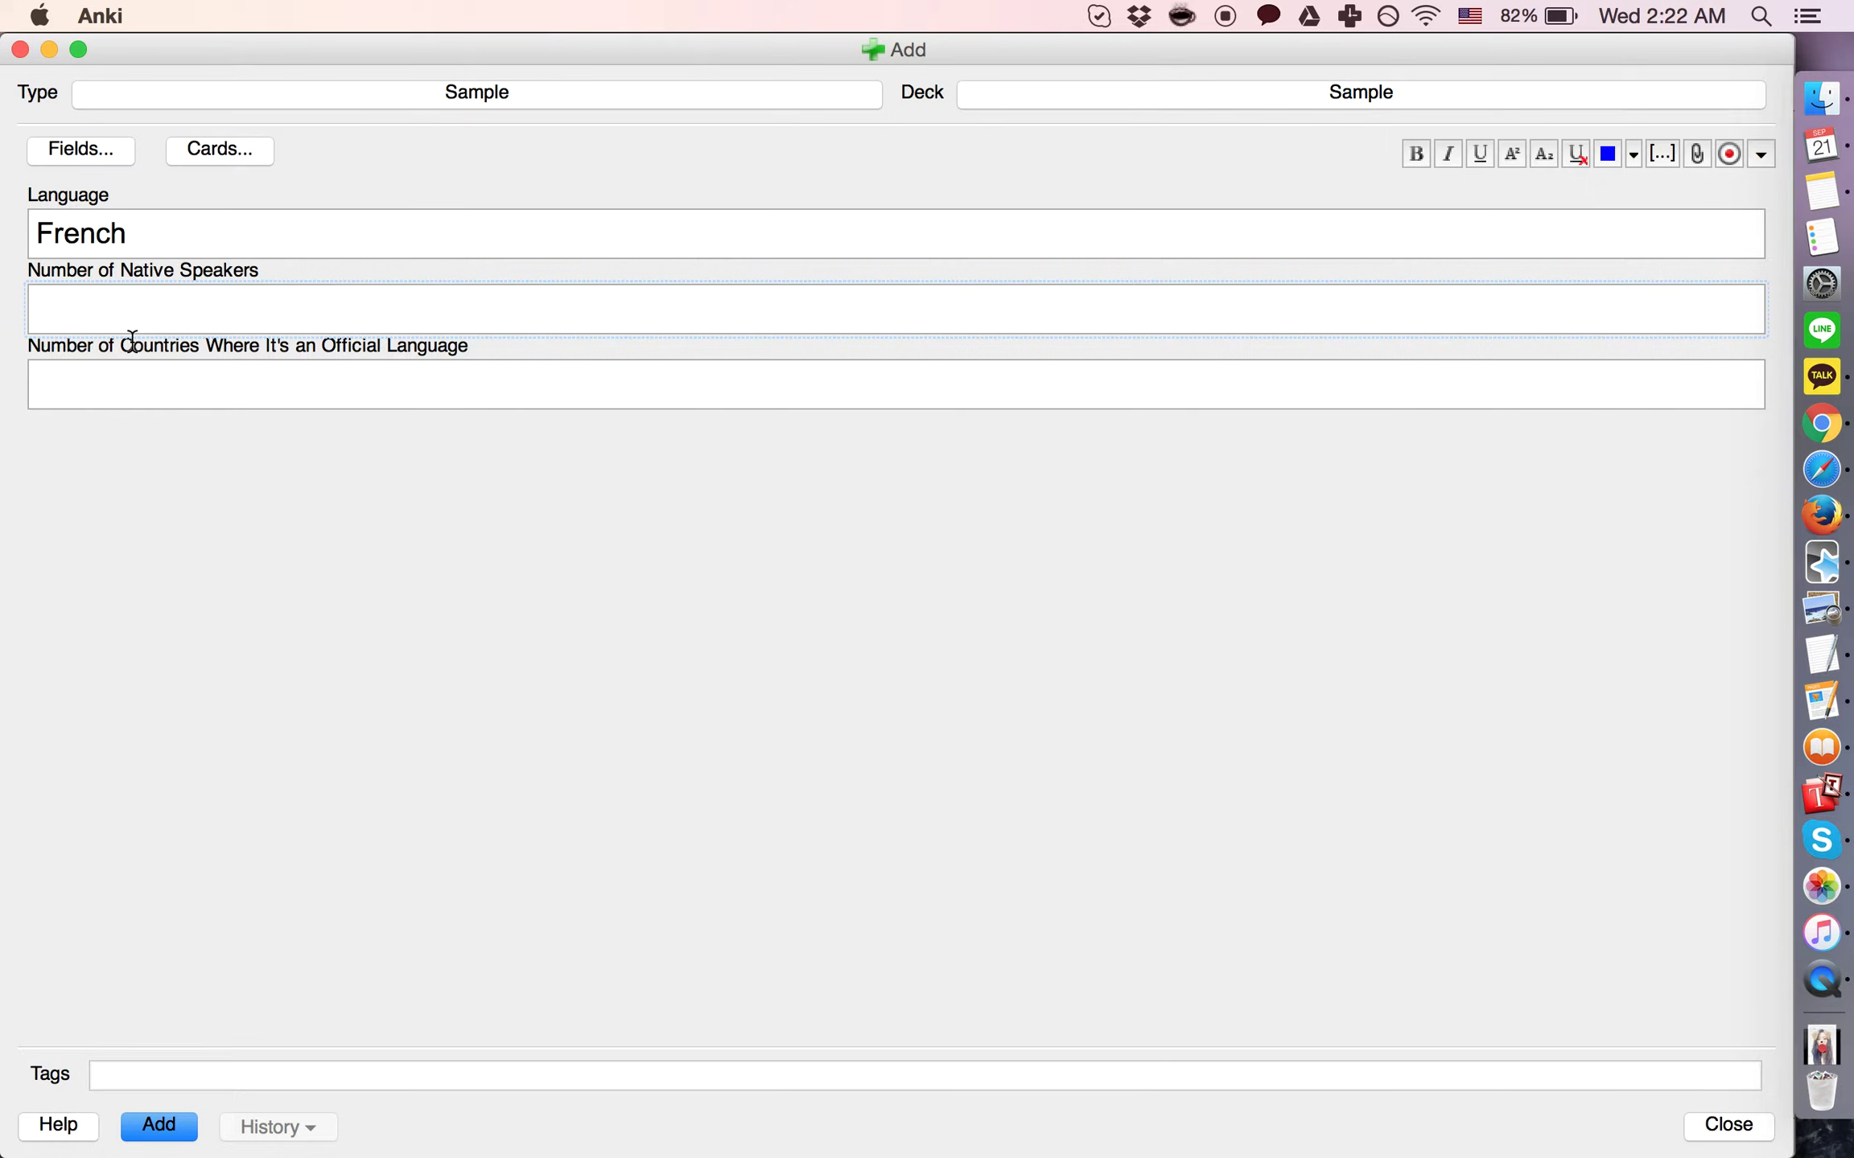
{"action": "type", "text": "100 million"}
{"action": "left_click", "coordinate": [51, 310]}
{"action": "key", "text": "shift+Right"}
{"action": "type", "text": "2"}
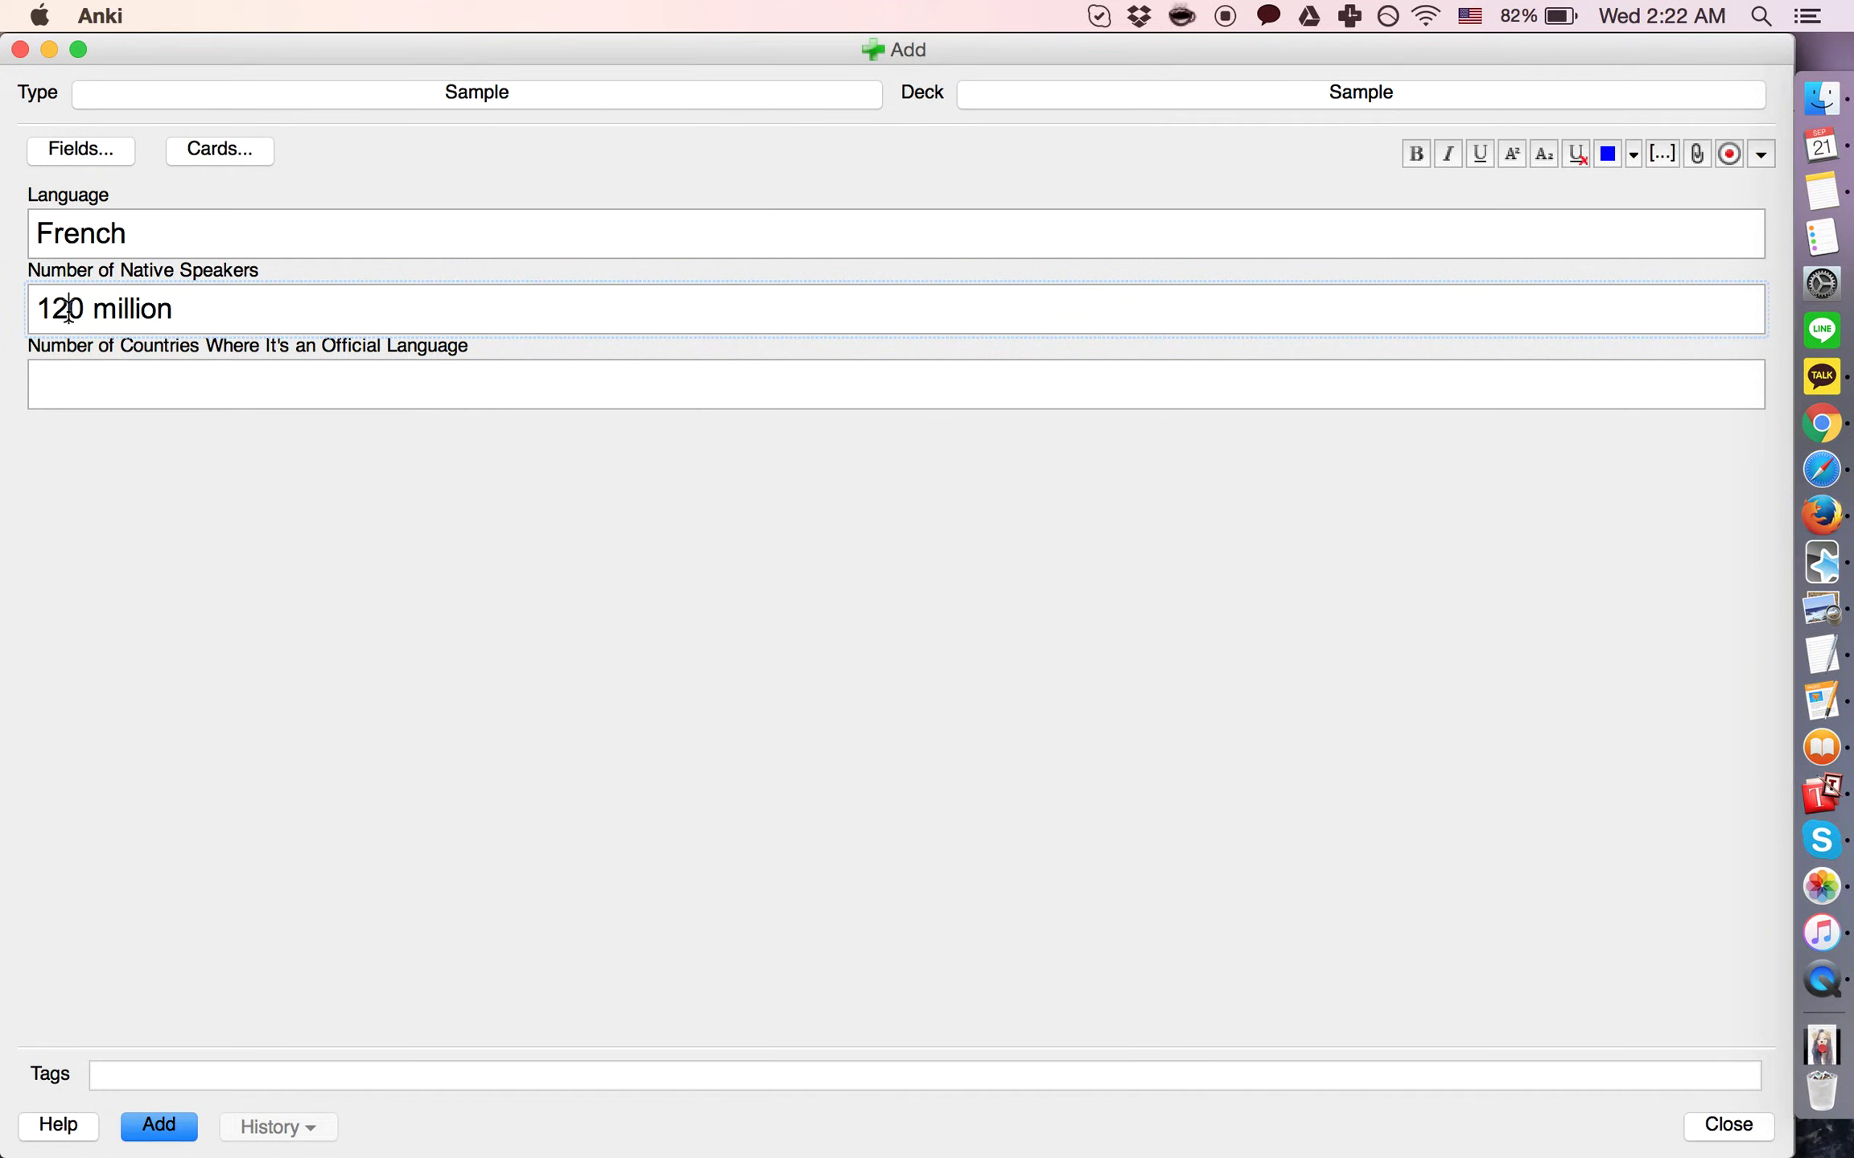
{"action": "left_click", "coordinate": [145, 408]}
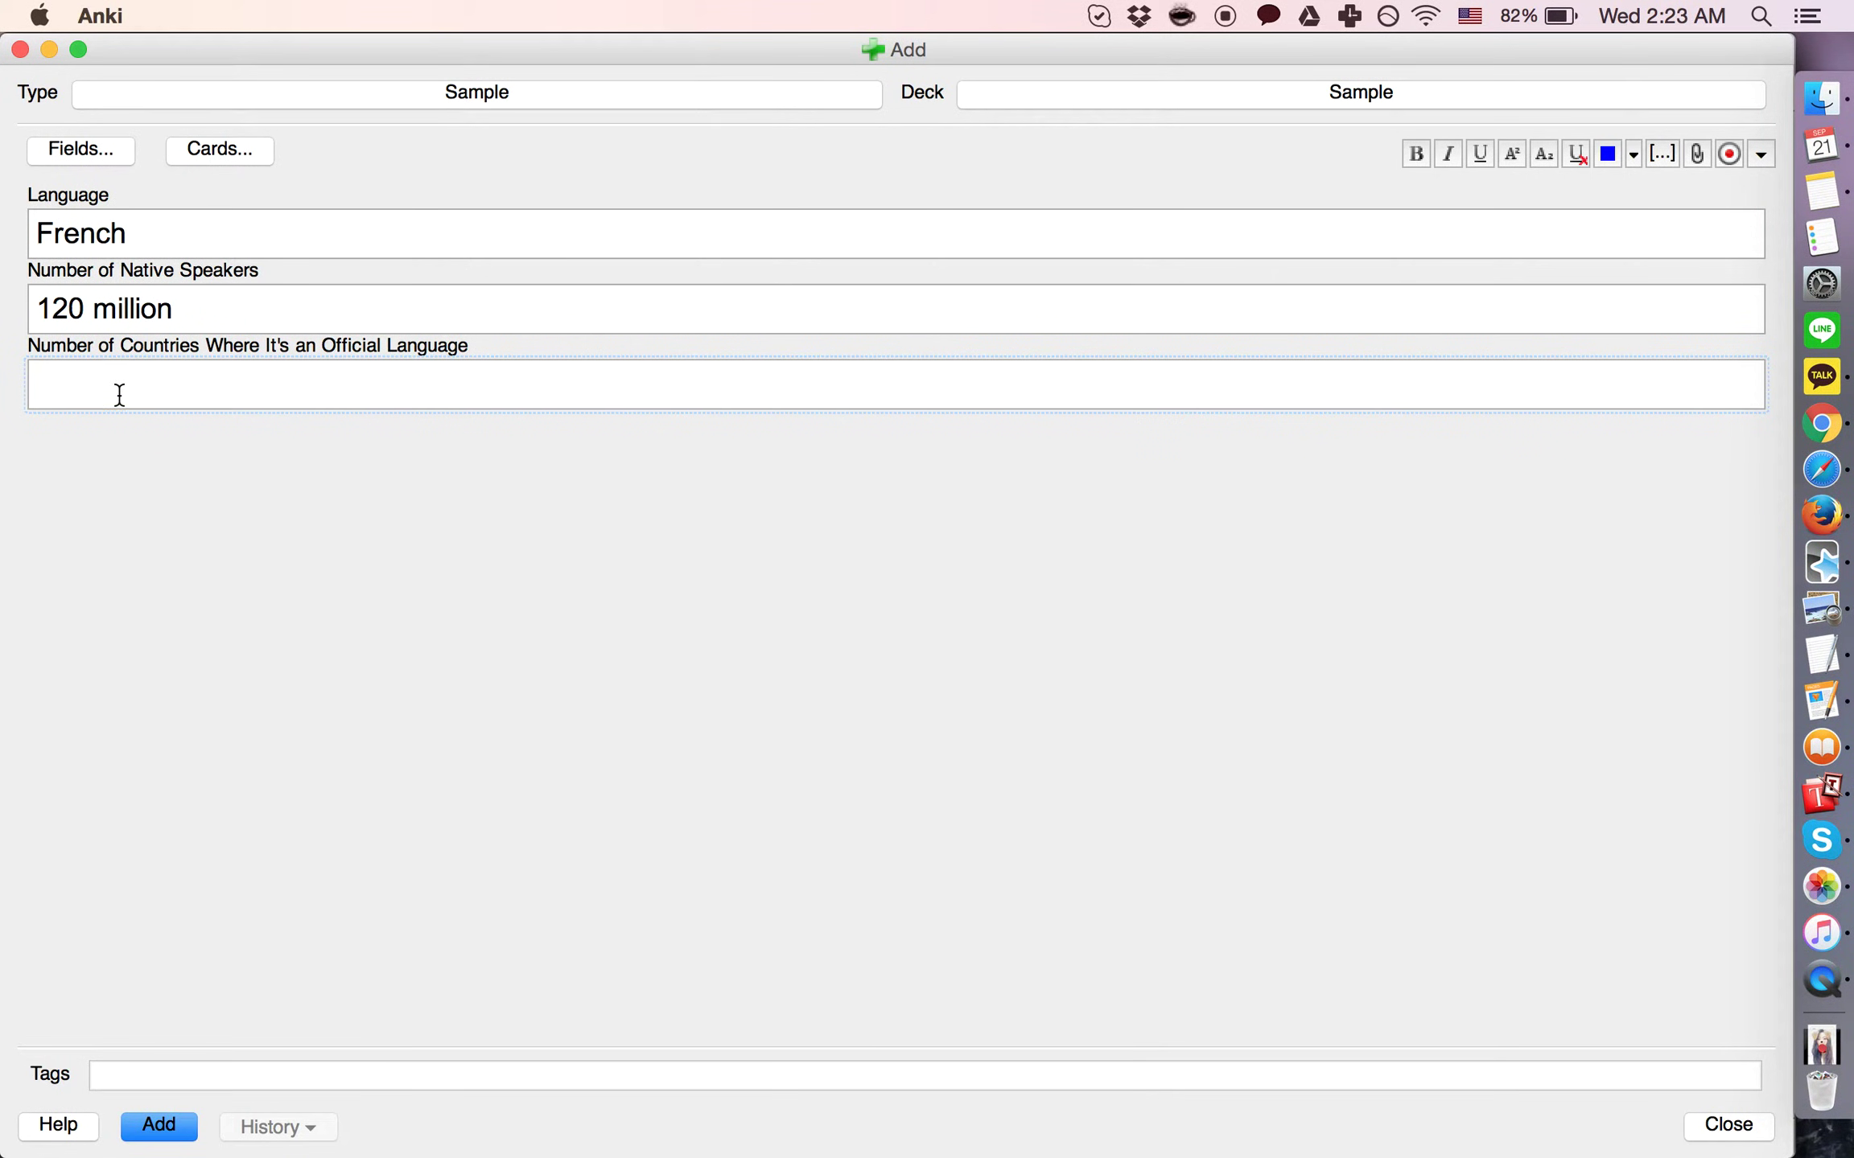
{"action": "type", "text": "2"}
{"action": "key", "text": "BackSpace"}
{"action": "type", "text": "18"}
Set Card 1's front template to 'How many native speakers does {{Language}} have?'
{"action": "left_click", "coordinate": [238, 156]}
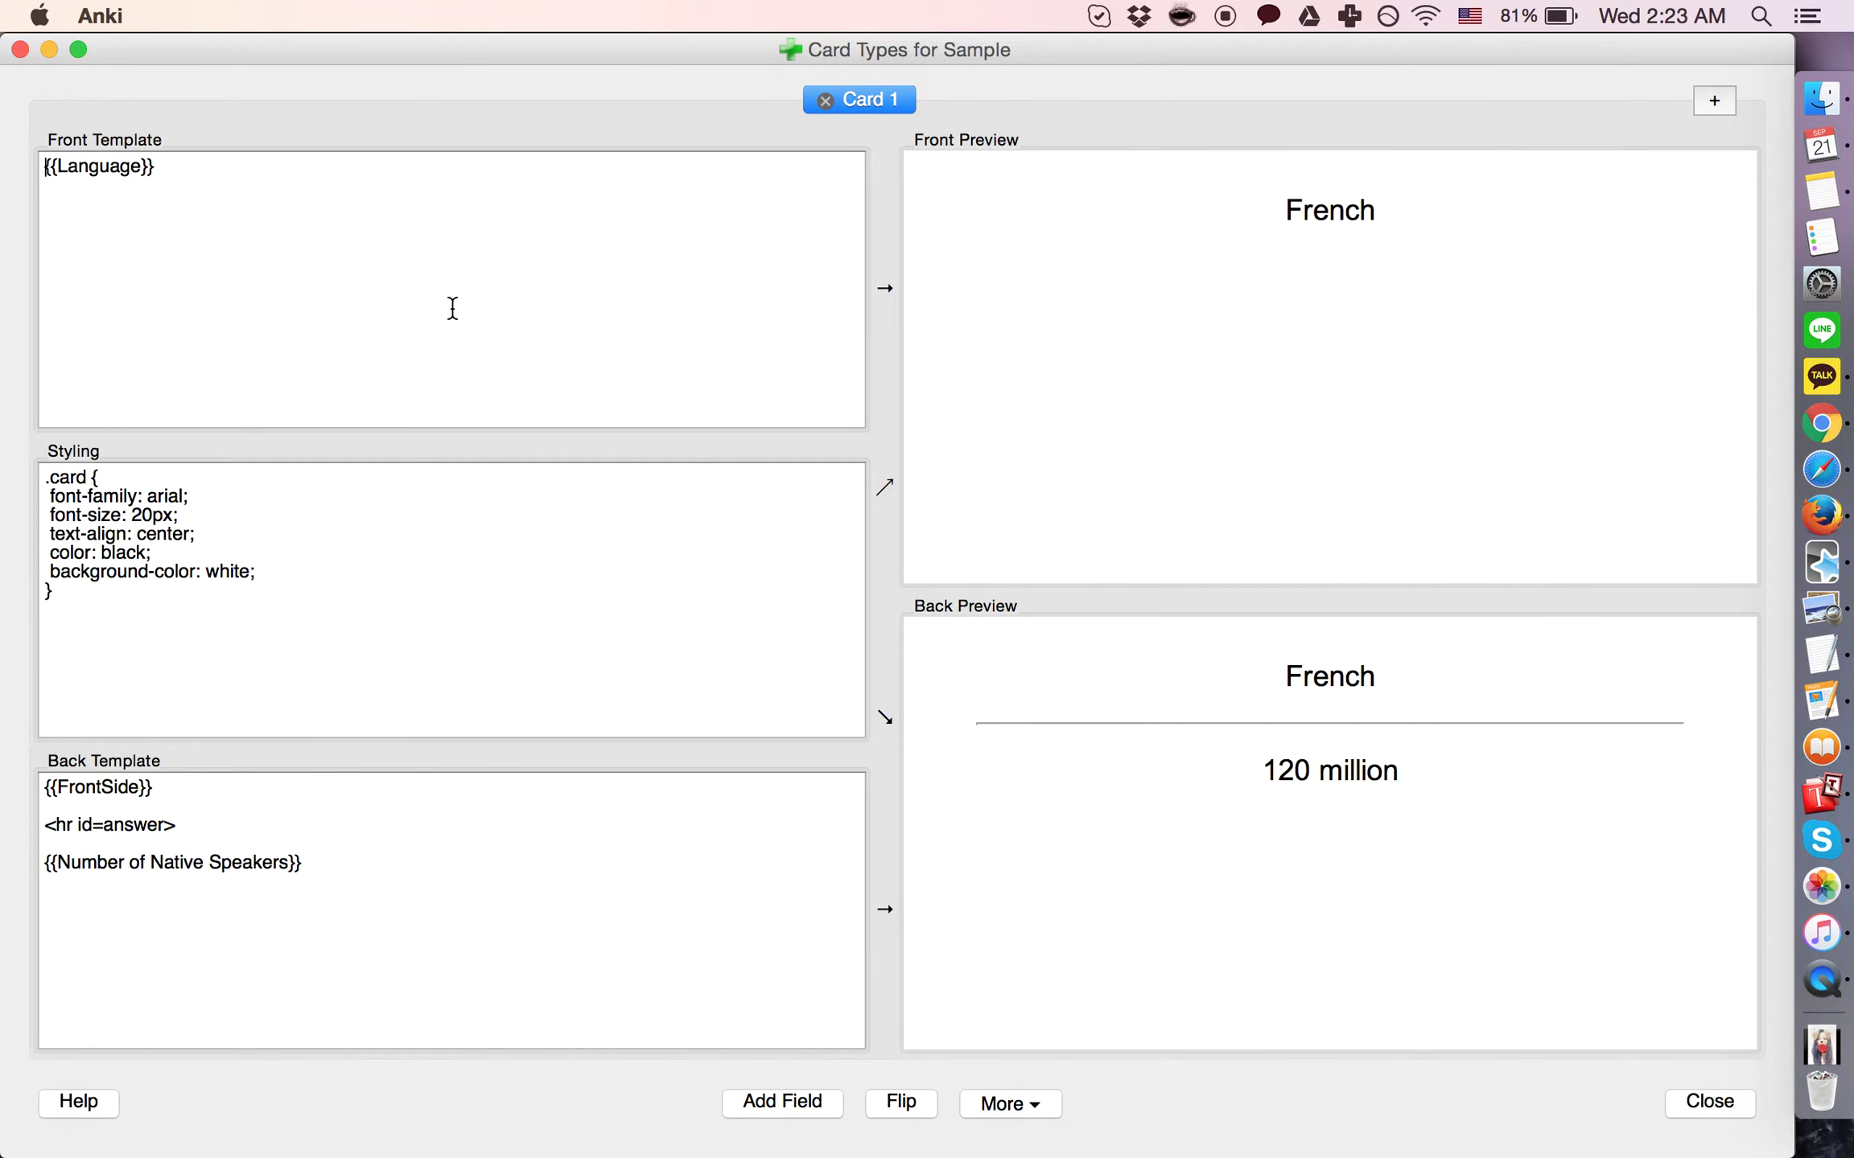
{"action": "type", "text": "How many nativ"}
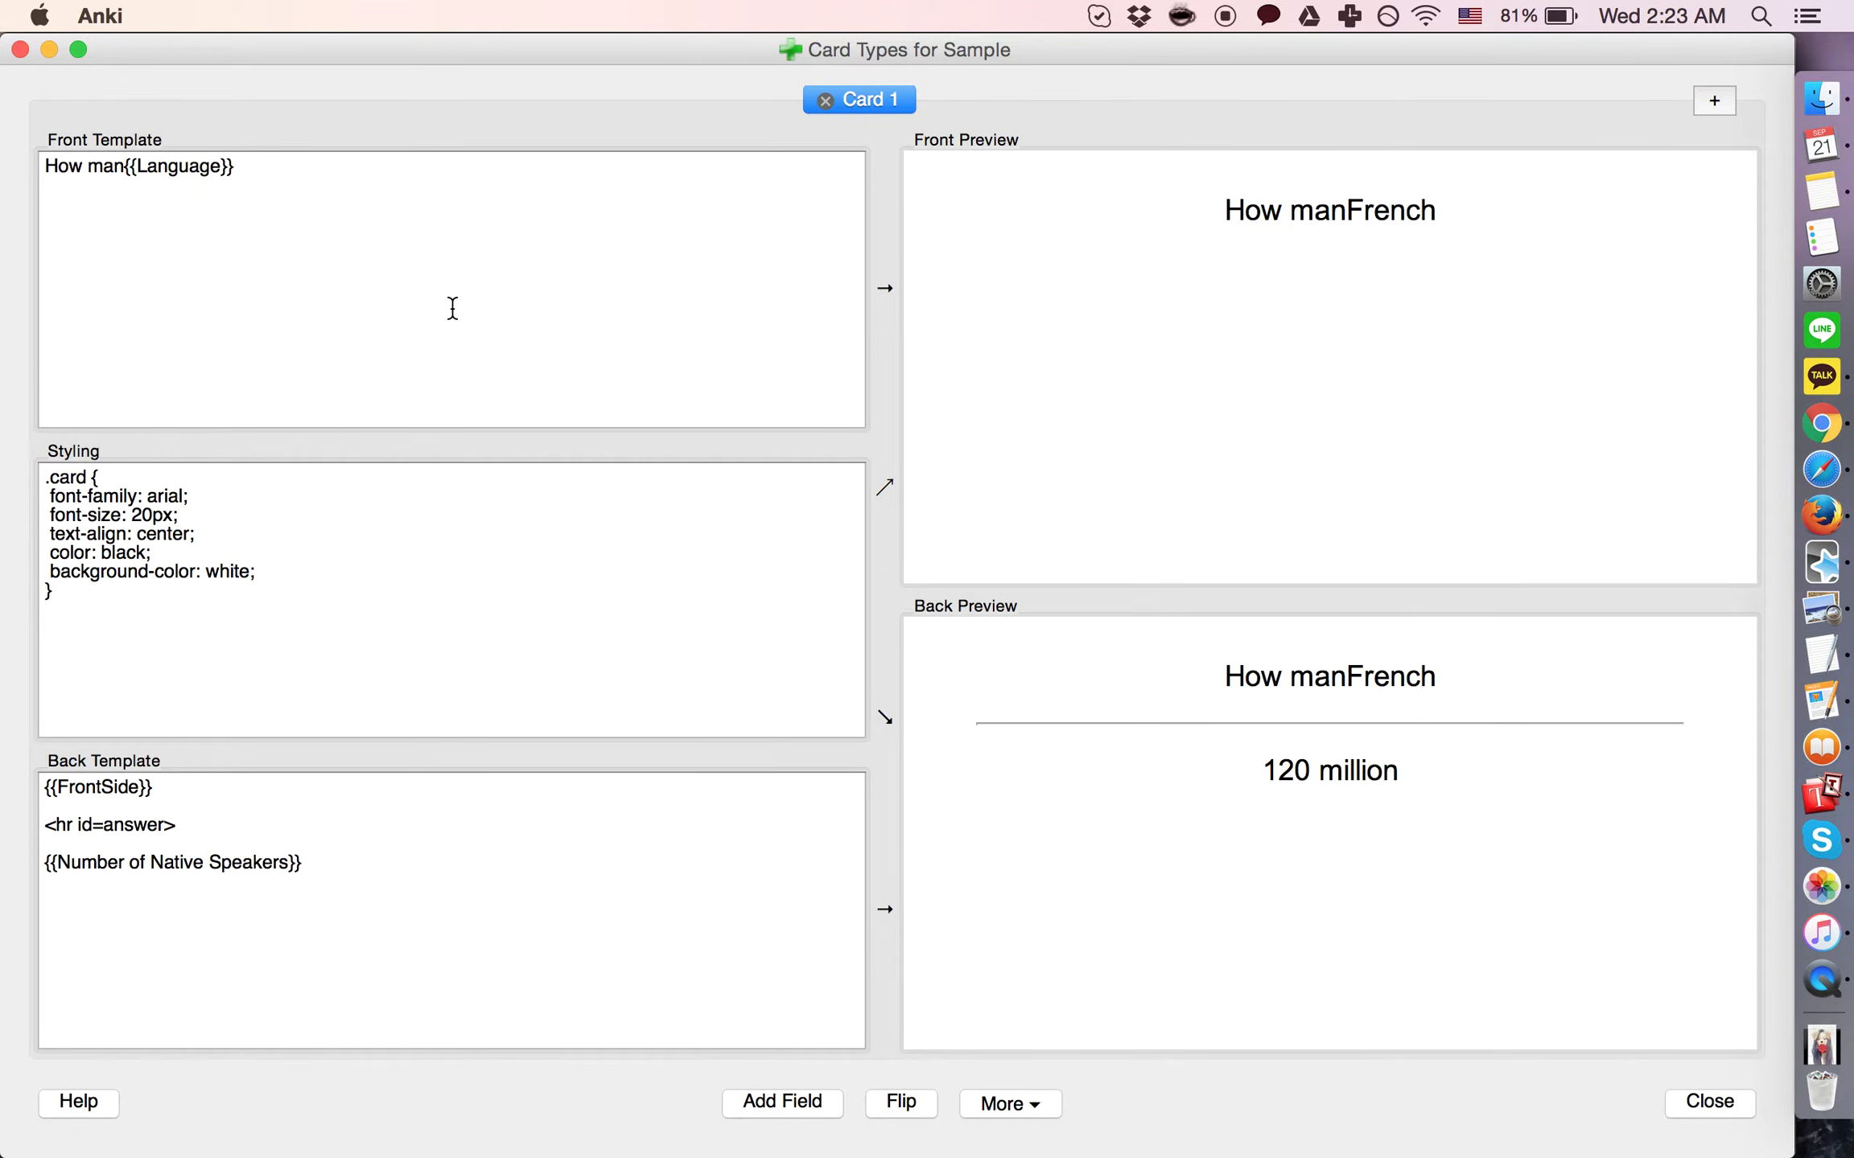
{"action": "type", "text": "e speaker"}
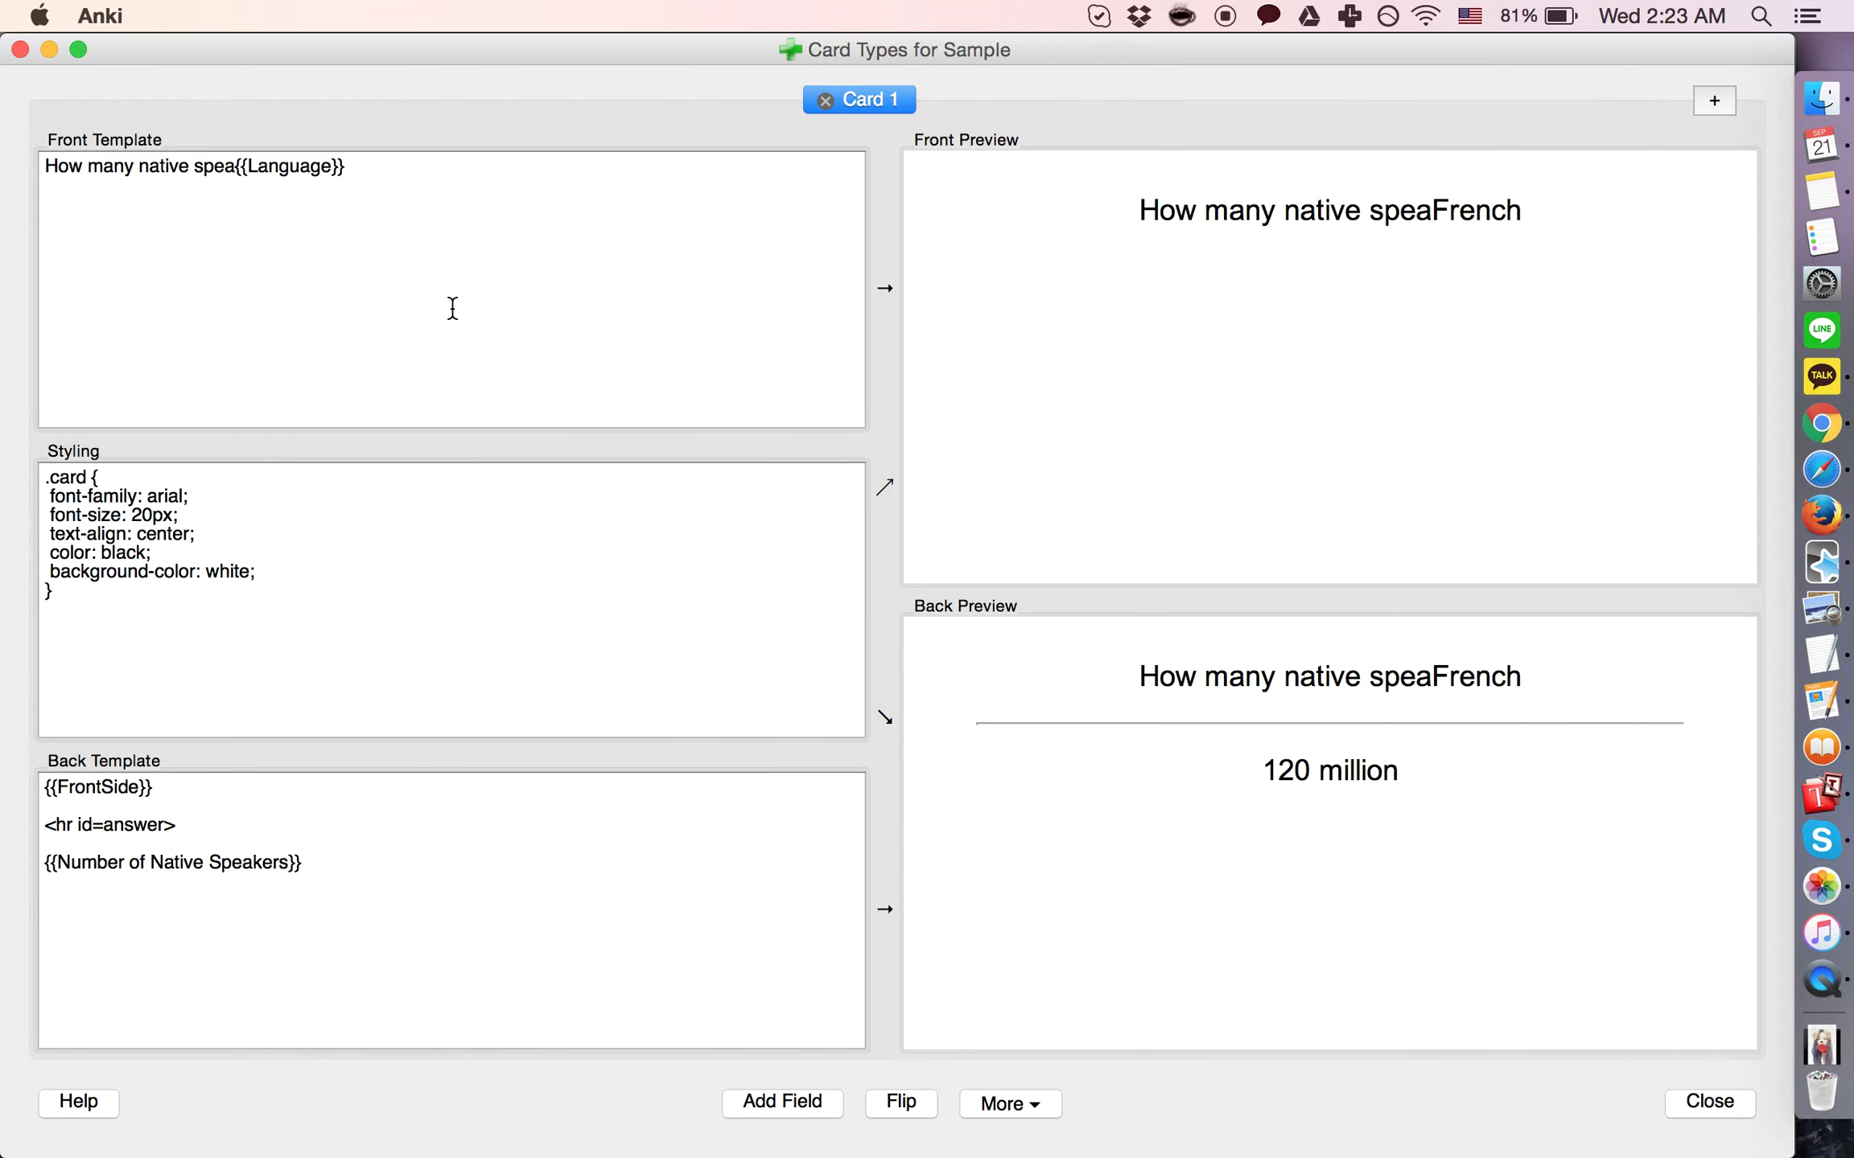
{"action": "type", "text": "s does"}
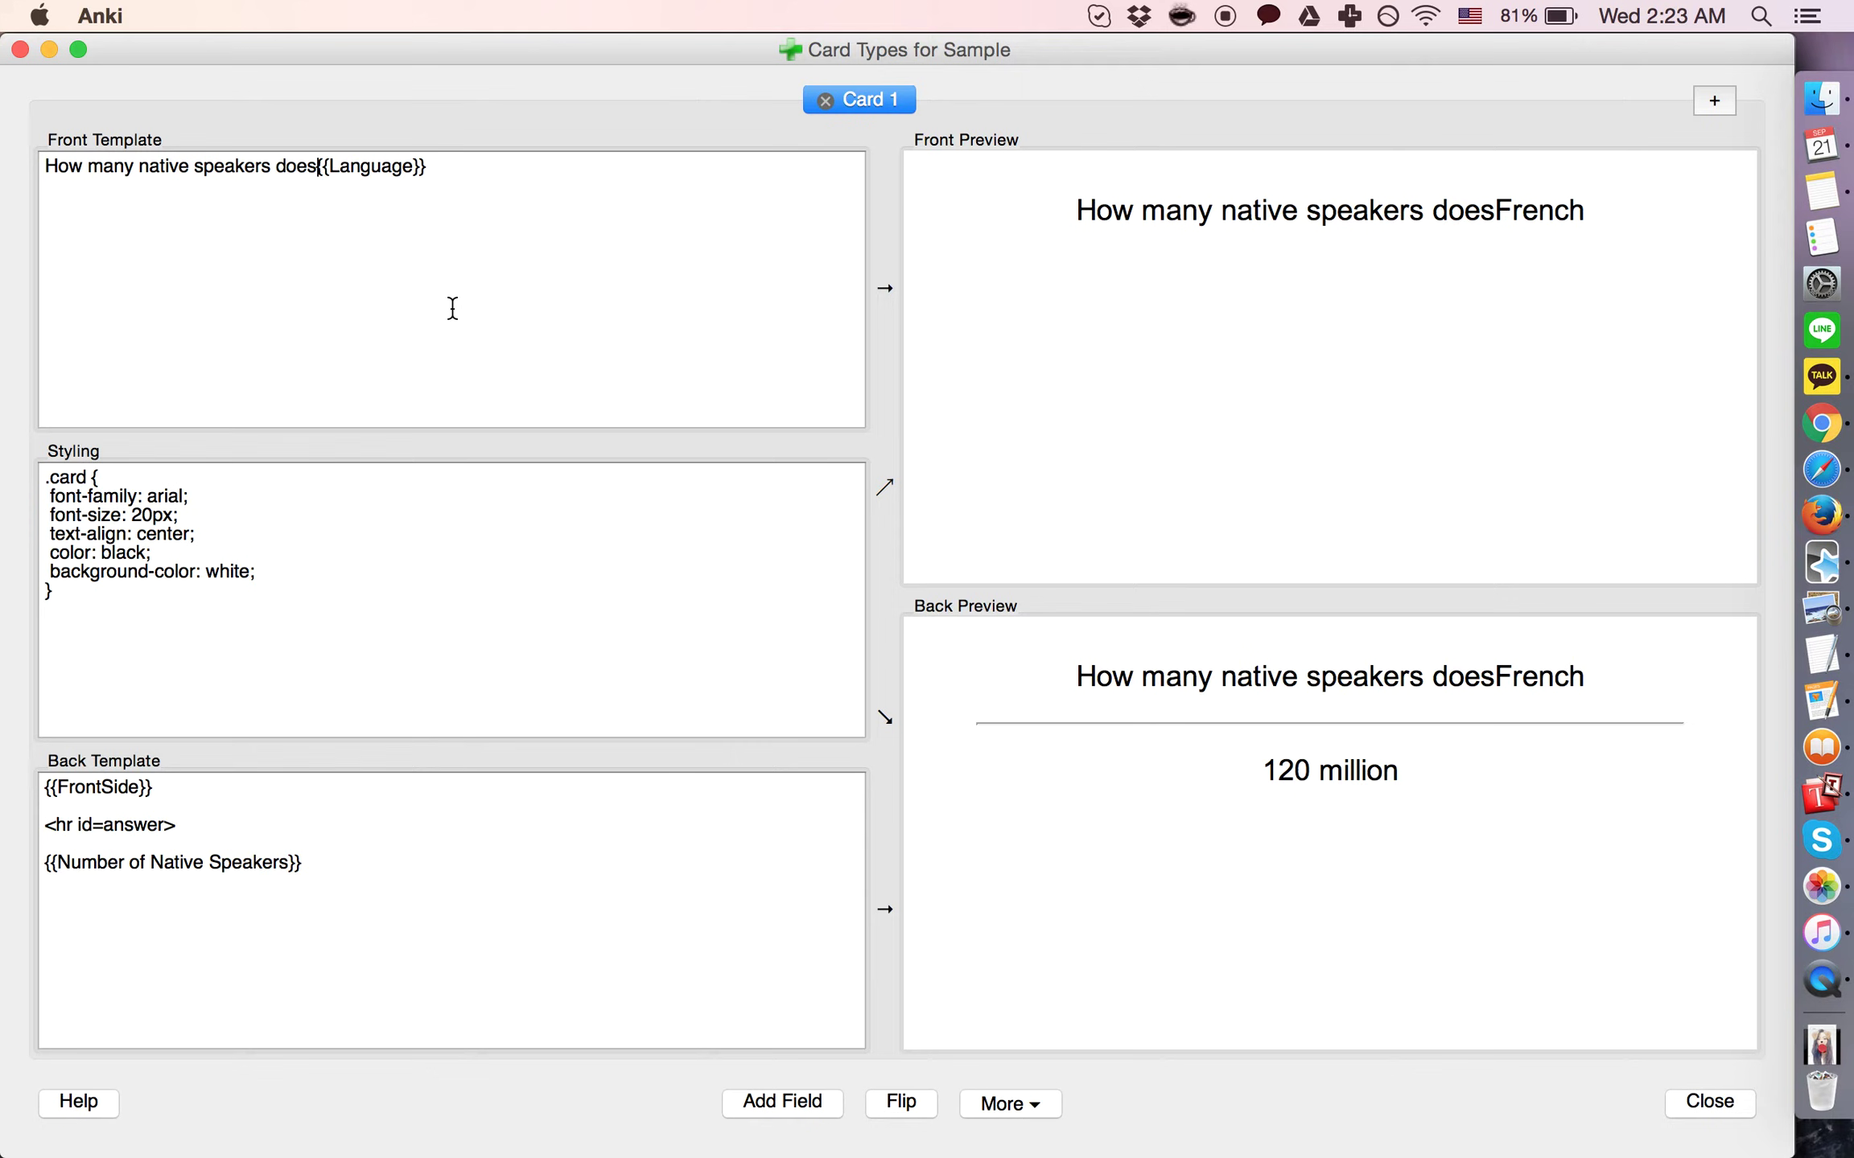
{"action": "left_click", "coordinate": [650, 247]}
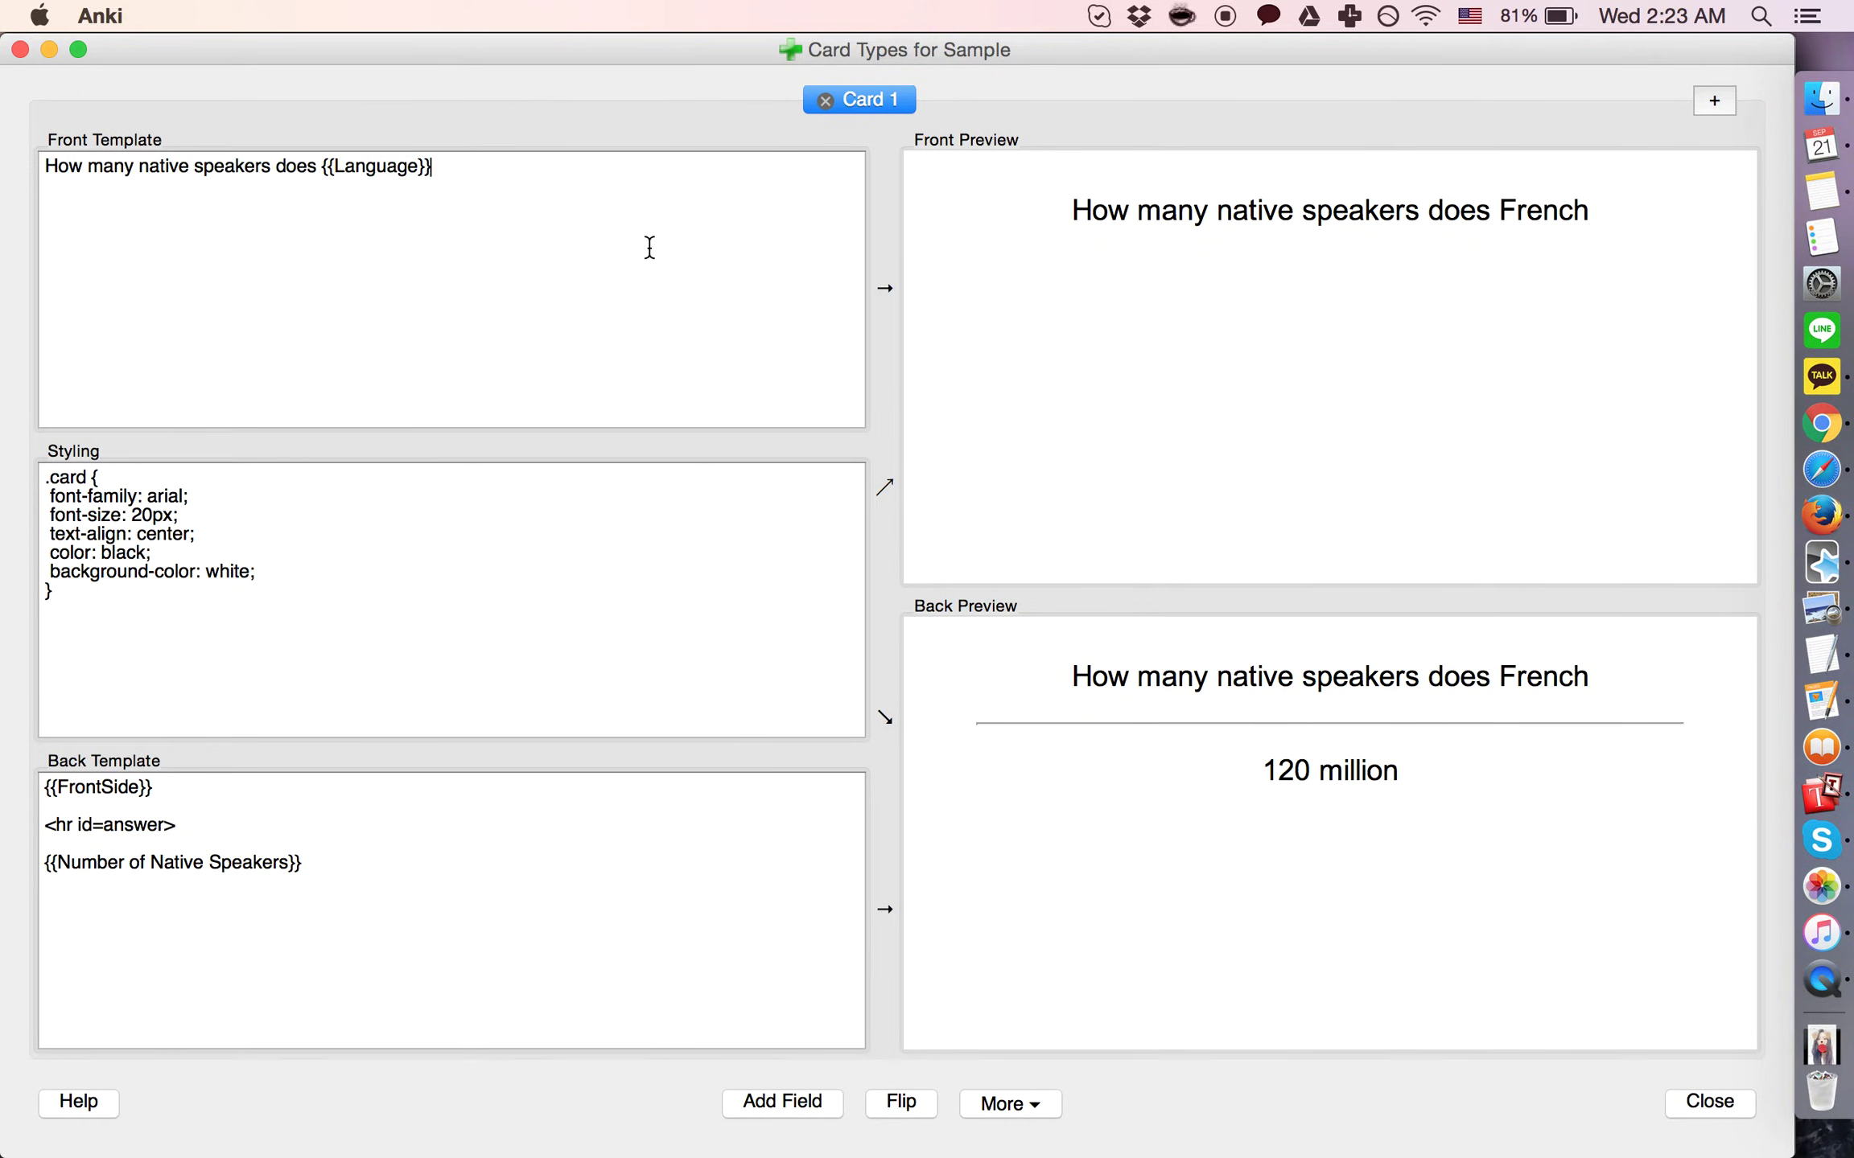
{"action": "type", "text": "have?"}
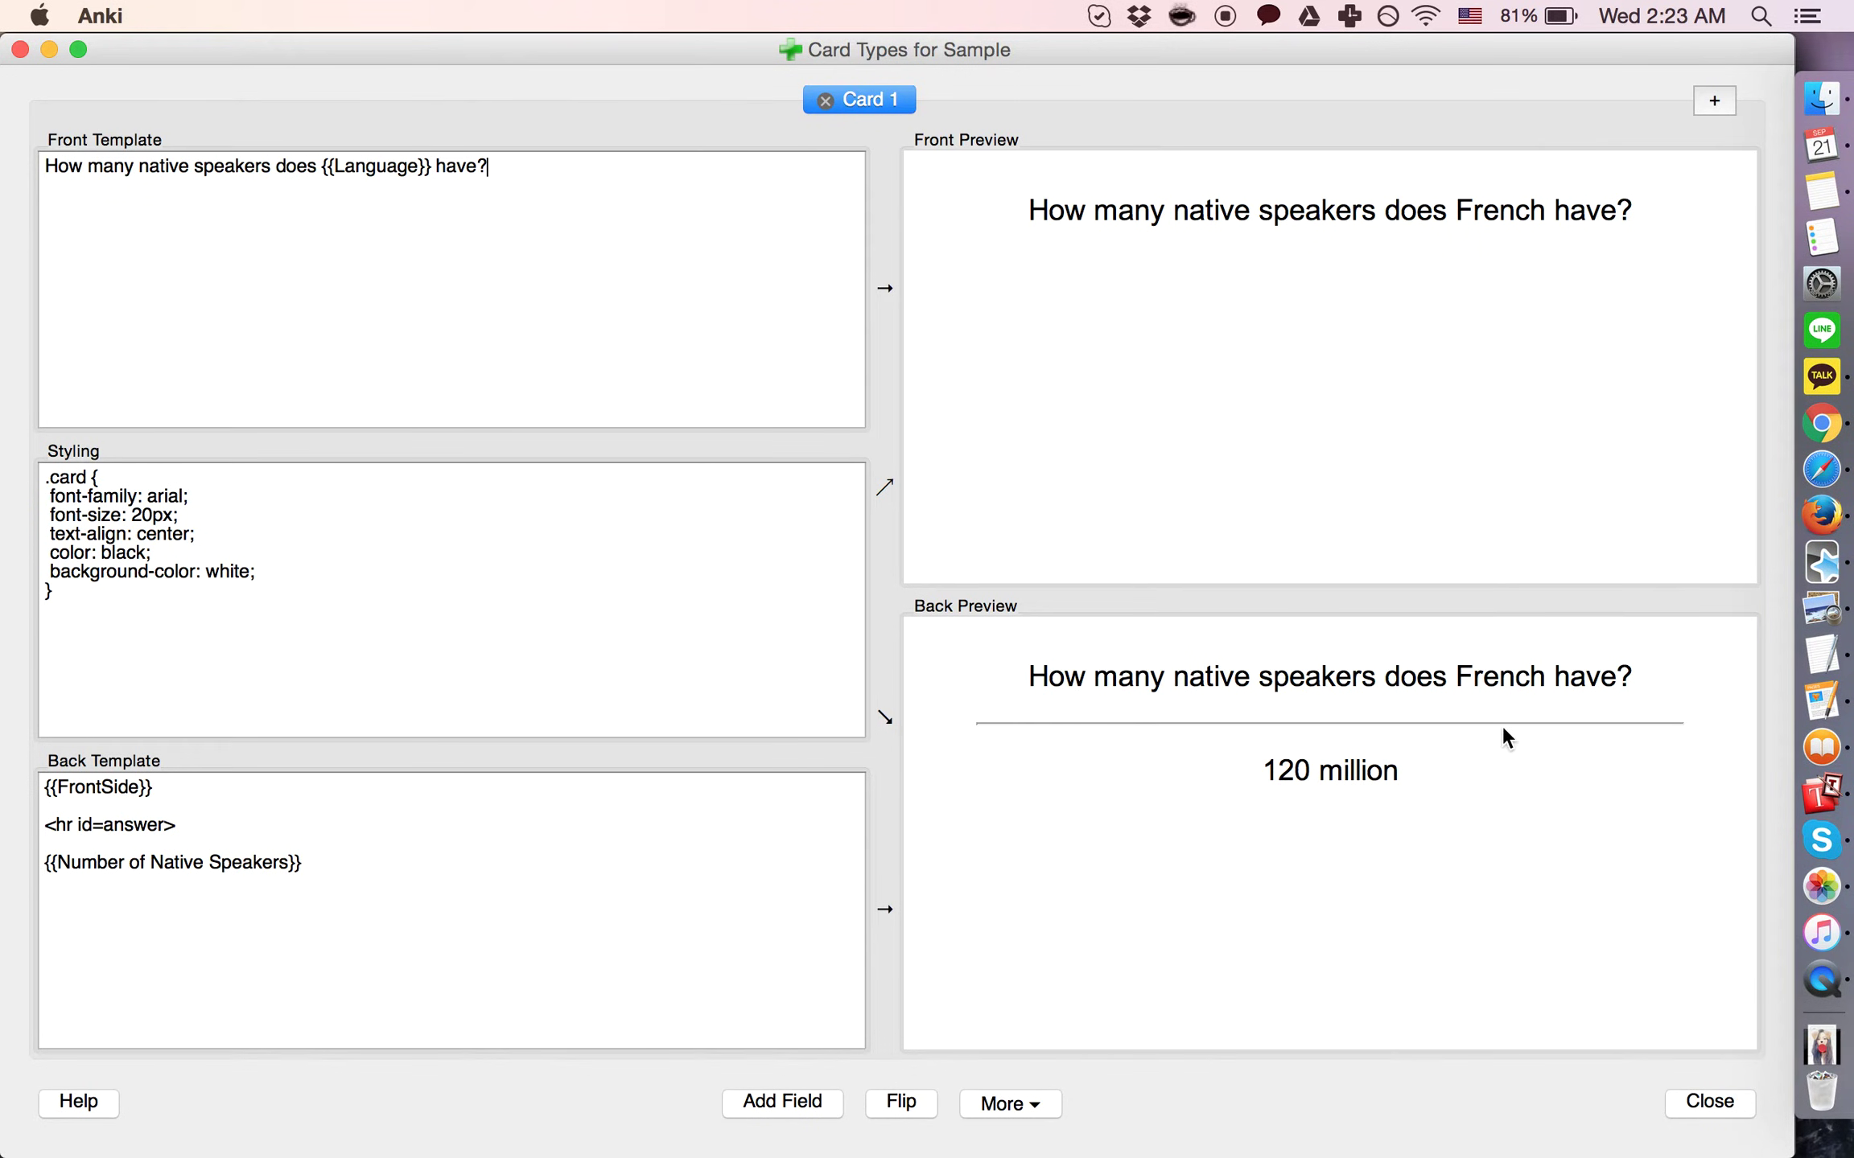
Add Card 2 with front 'In how many countries is {{Language}} an official language?'
{"action": "left_click", "coordinate": [1708, 97]}
{"action": "left_click_drag", "start_coordinate": [255, 167], "coordinate": [4, 89]}
{"action": "key", "text": "BackSpace"}
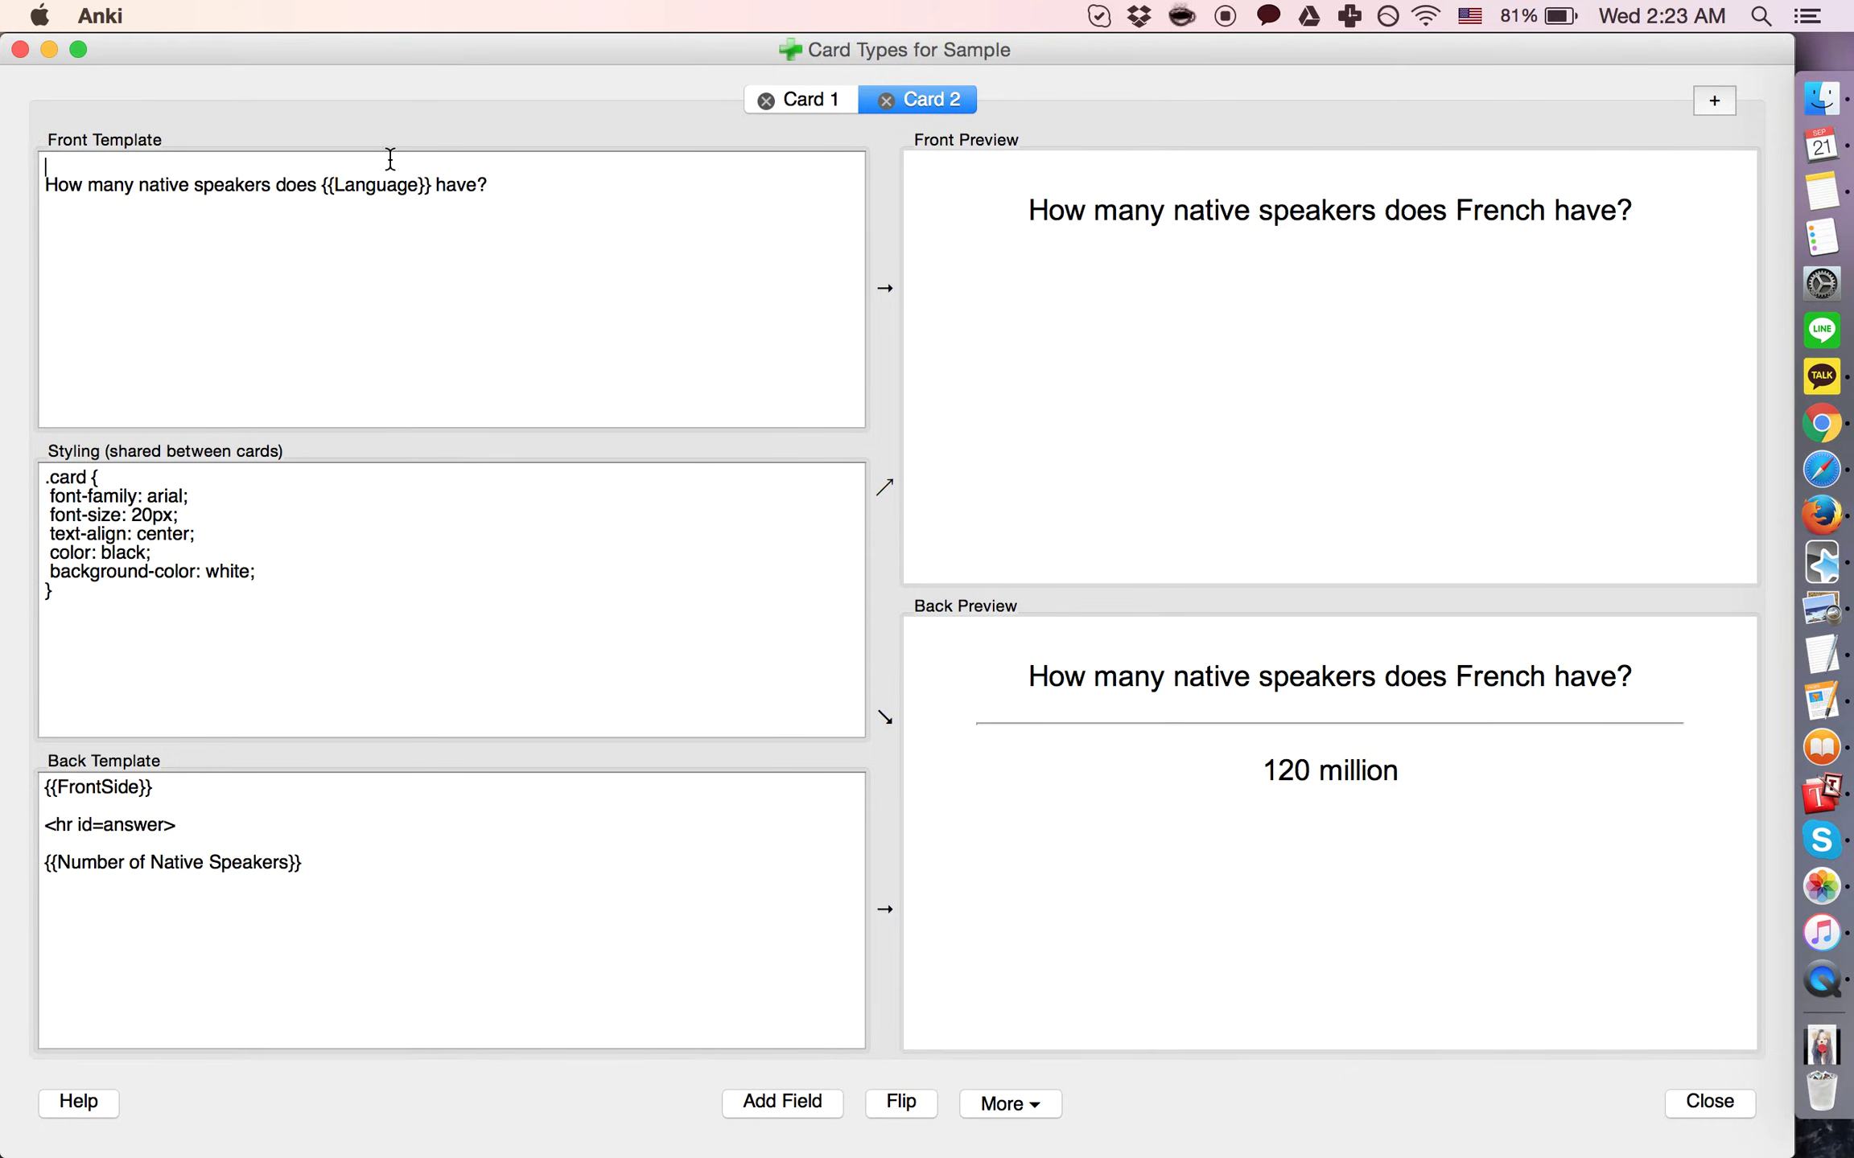
{"action": "left_click_drag", "start_coordinate": [495, 186], "coordinate": [8, 17]}
{"action": "type", "text": "How many"}
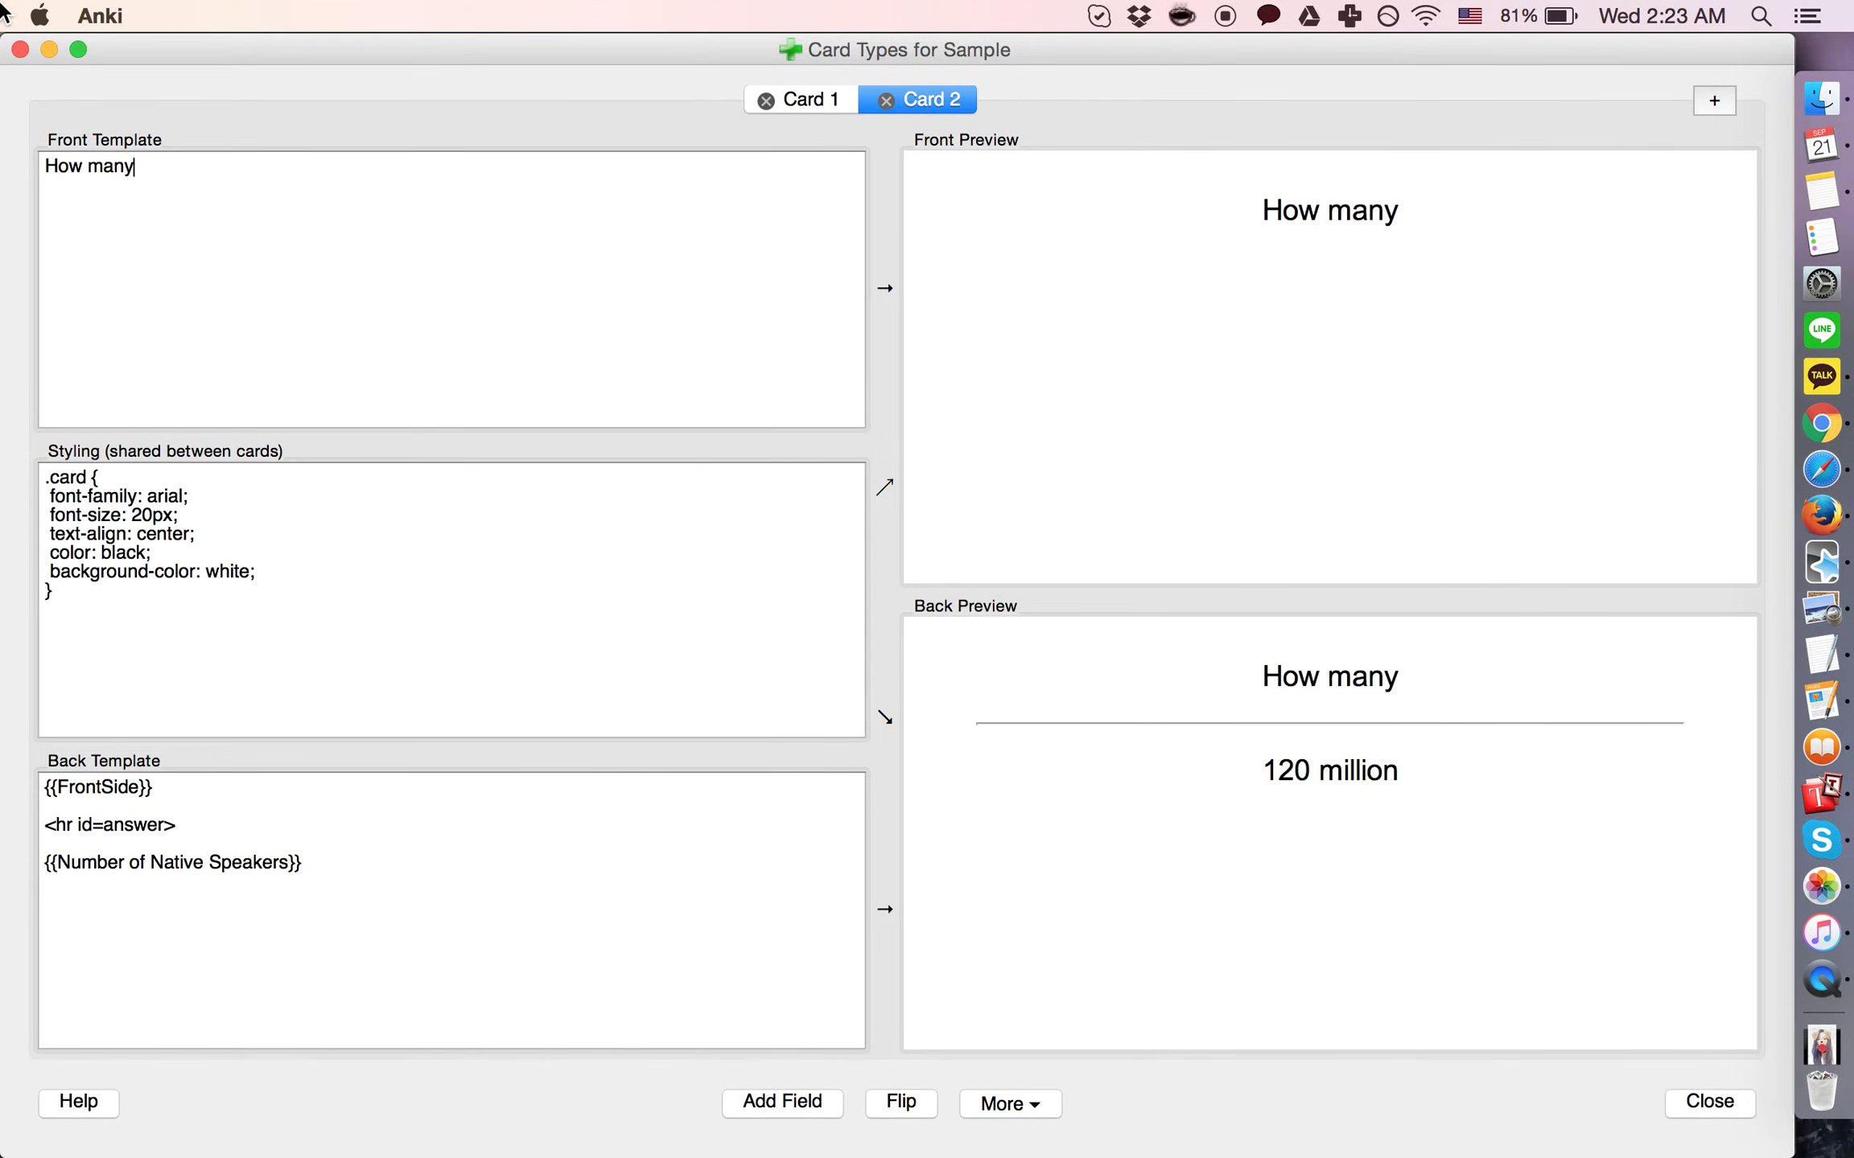
{"action": "key", "text": "super+a"}
{"action": "type", "text": "In how "}
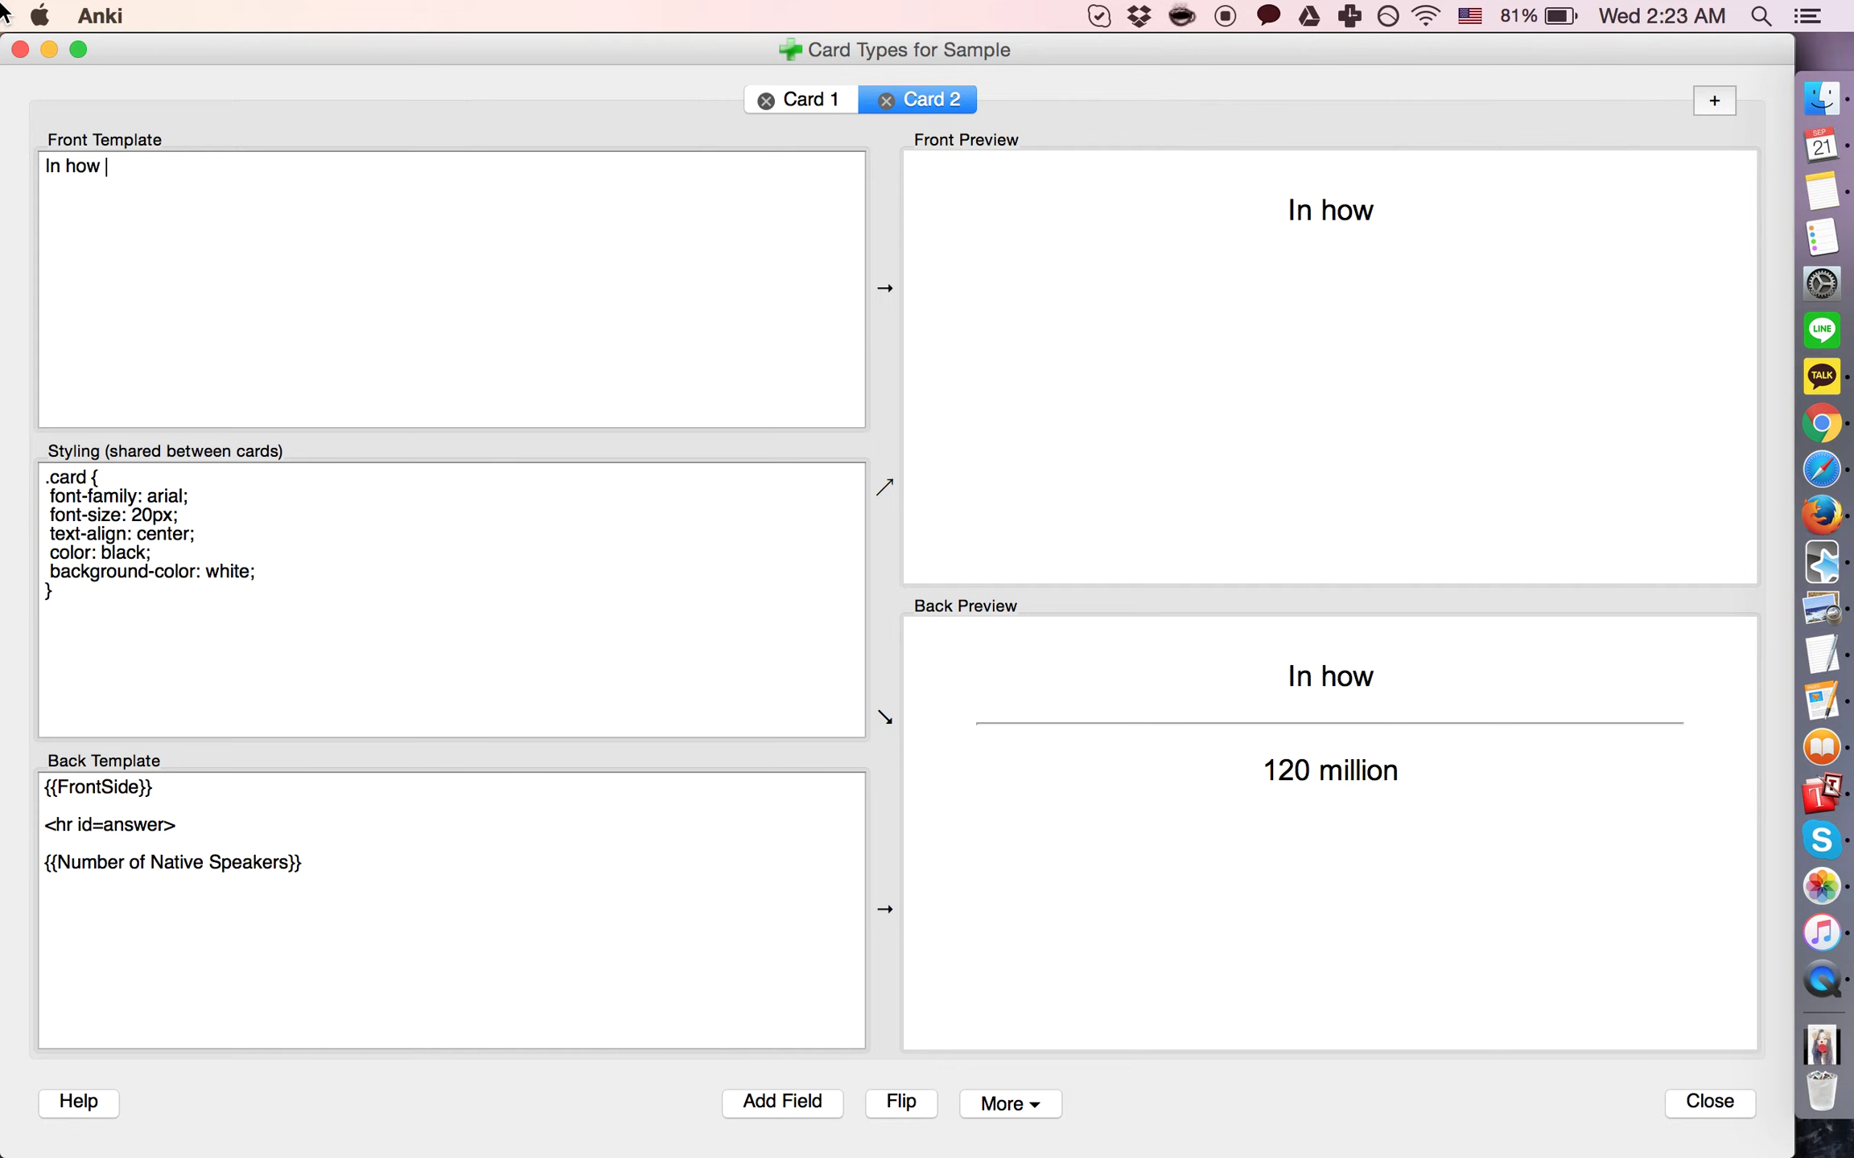
{"action": "type", "text": "many countri"}
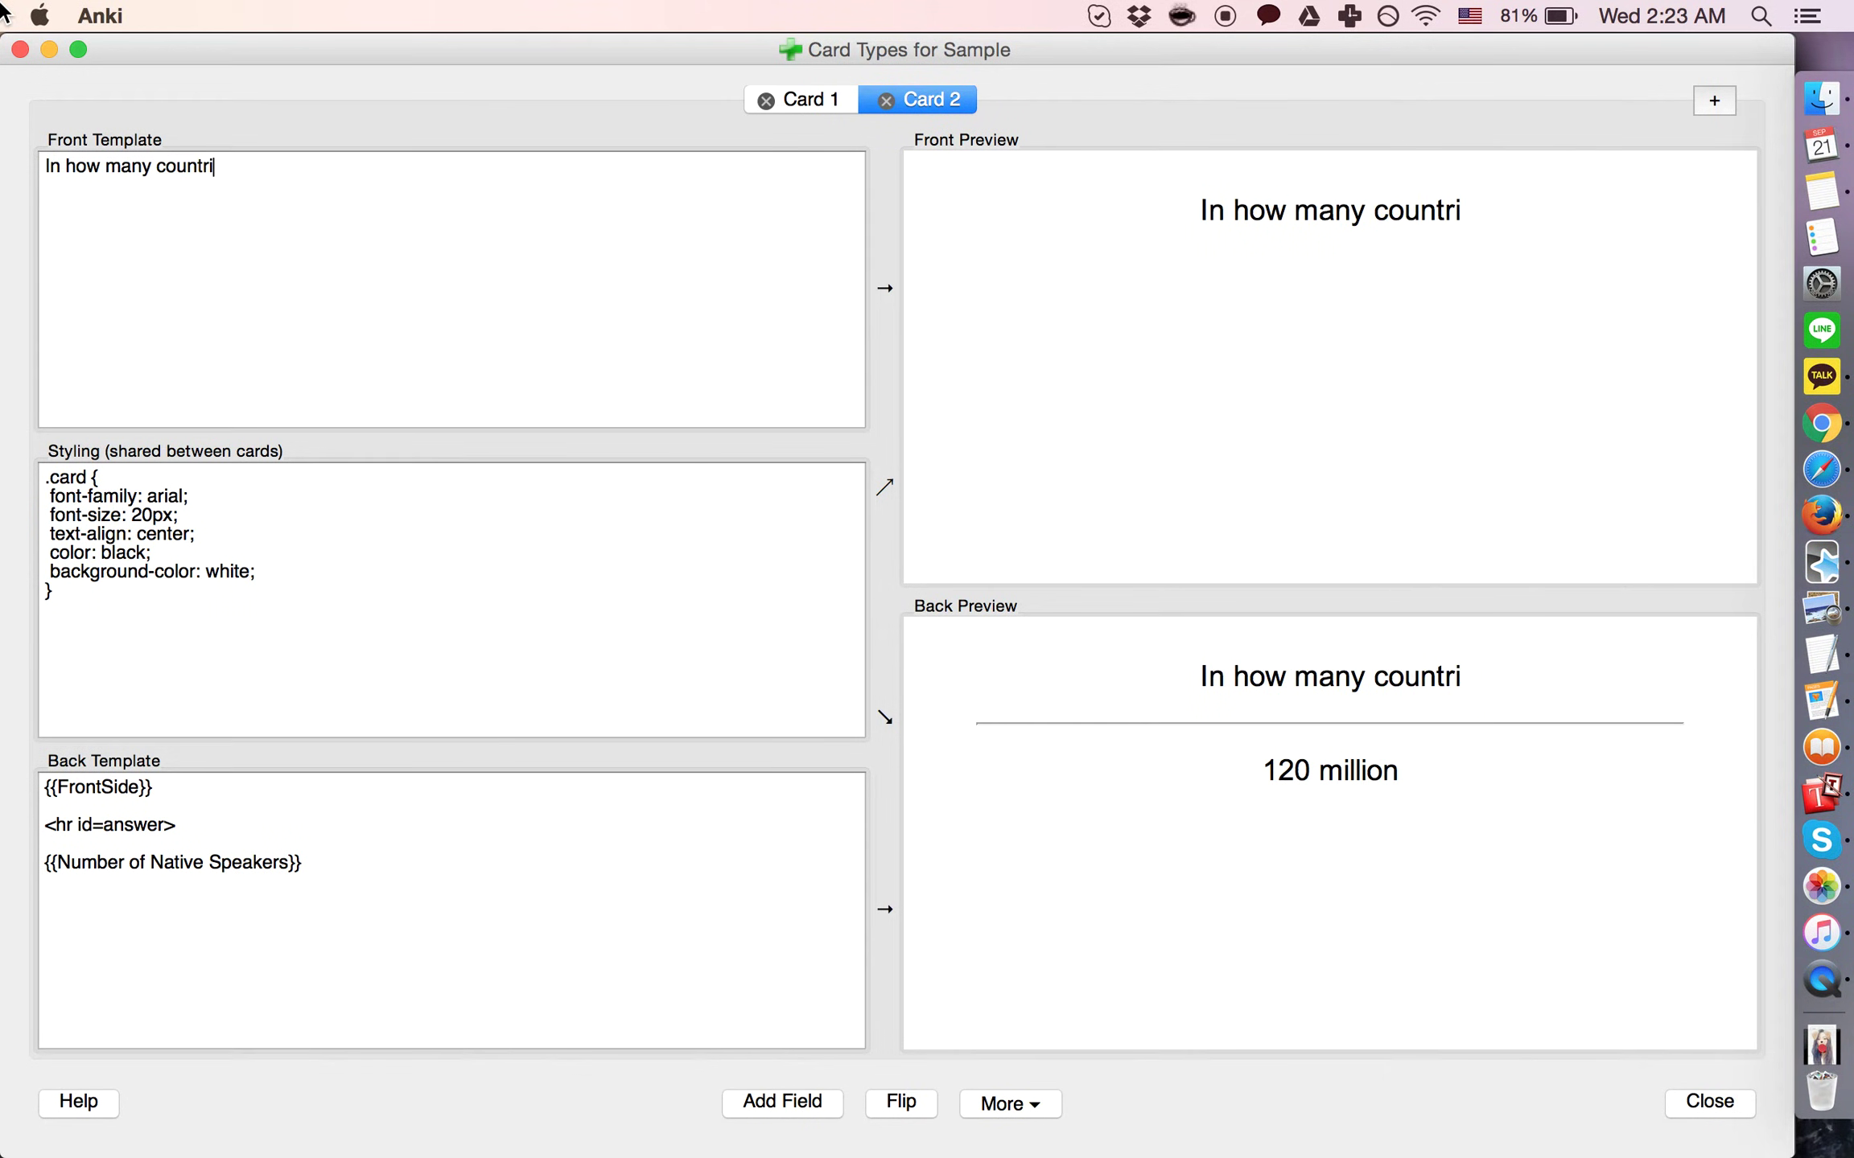
{"action": "type", "text": "es is {{Language{"}
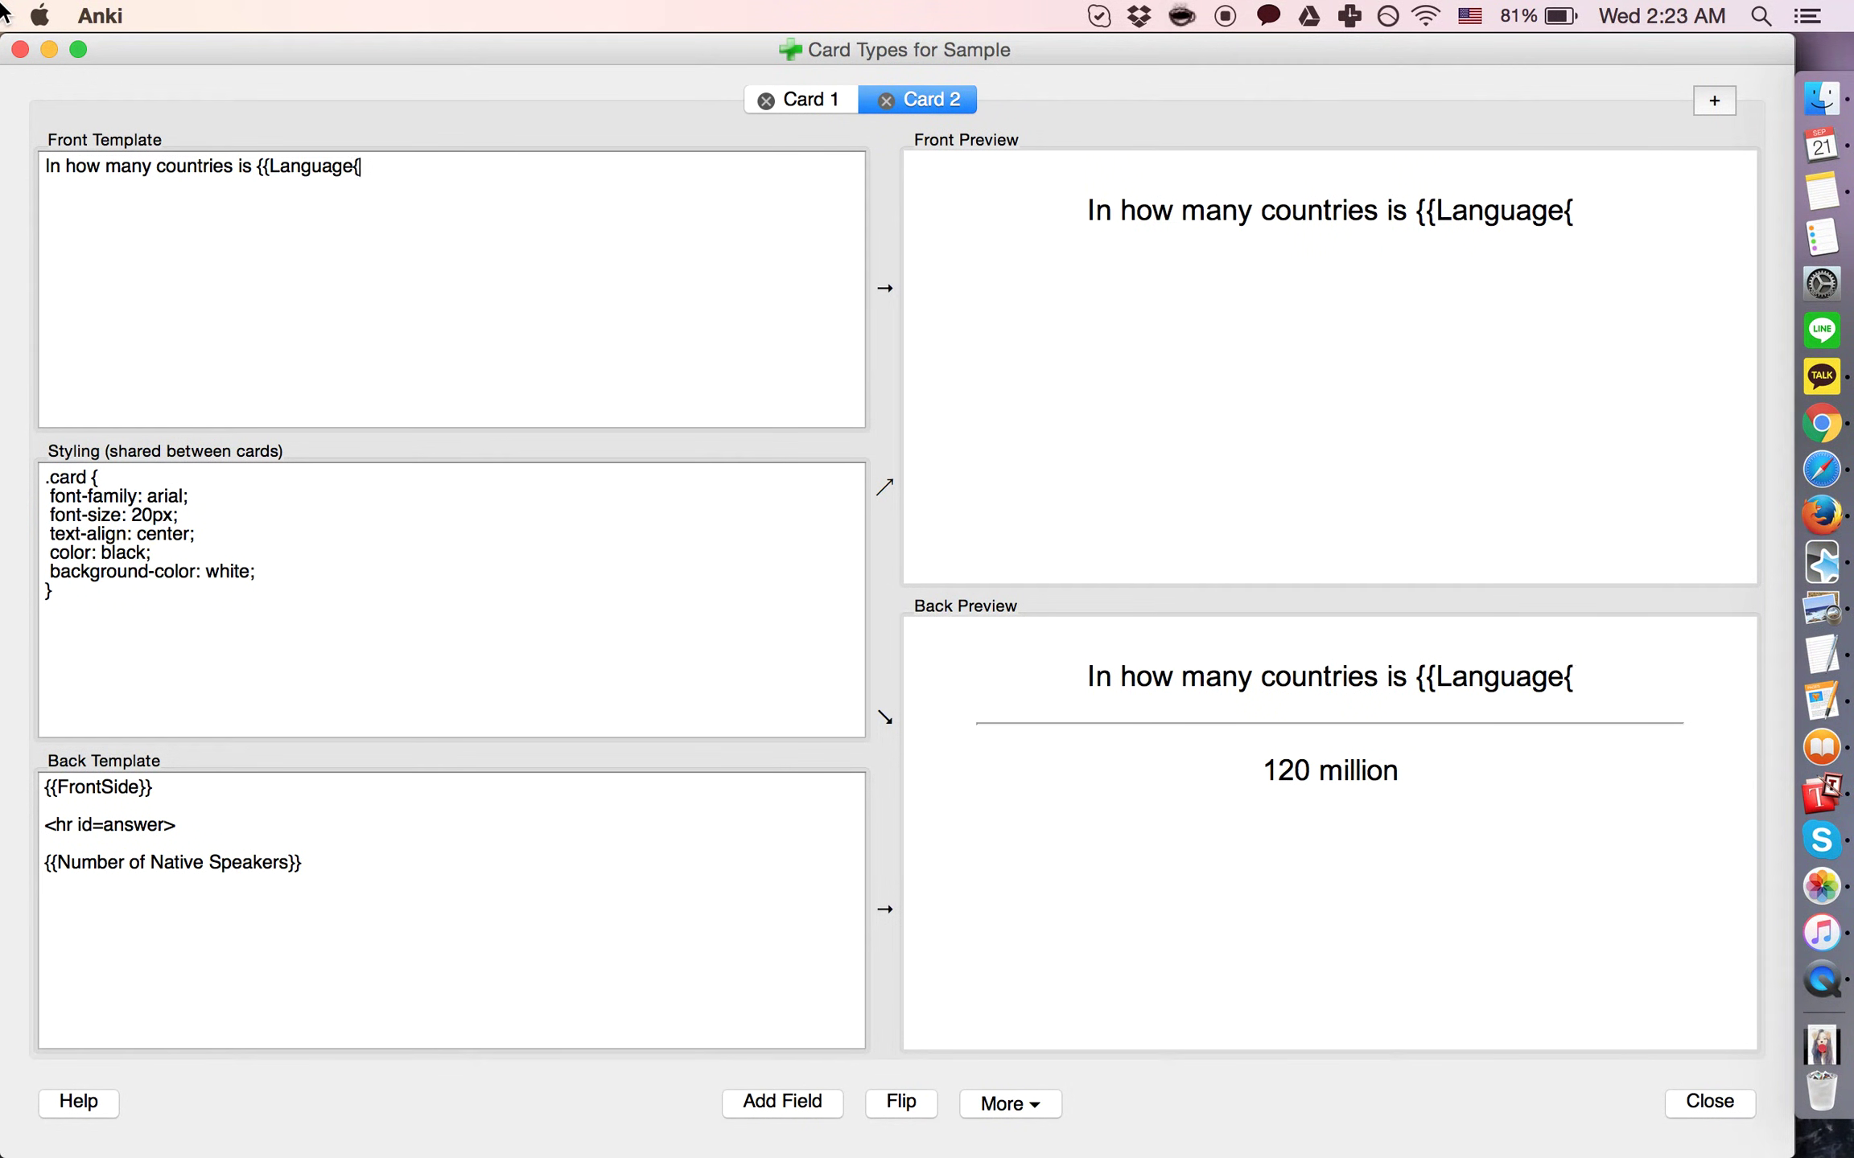
{"action": "key", "text": "BackSpace"}
{"action": "type", "text": "}} "}
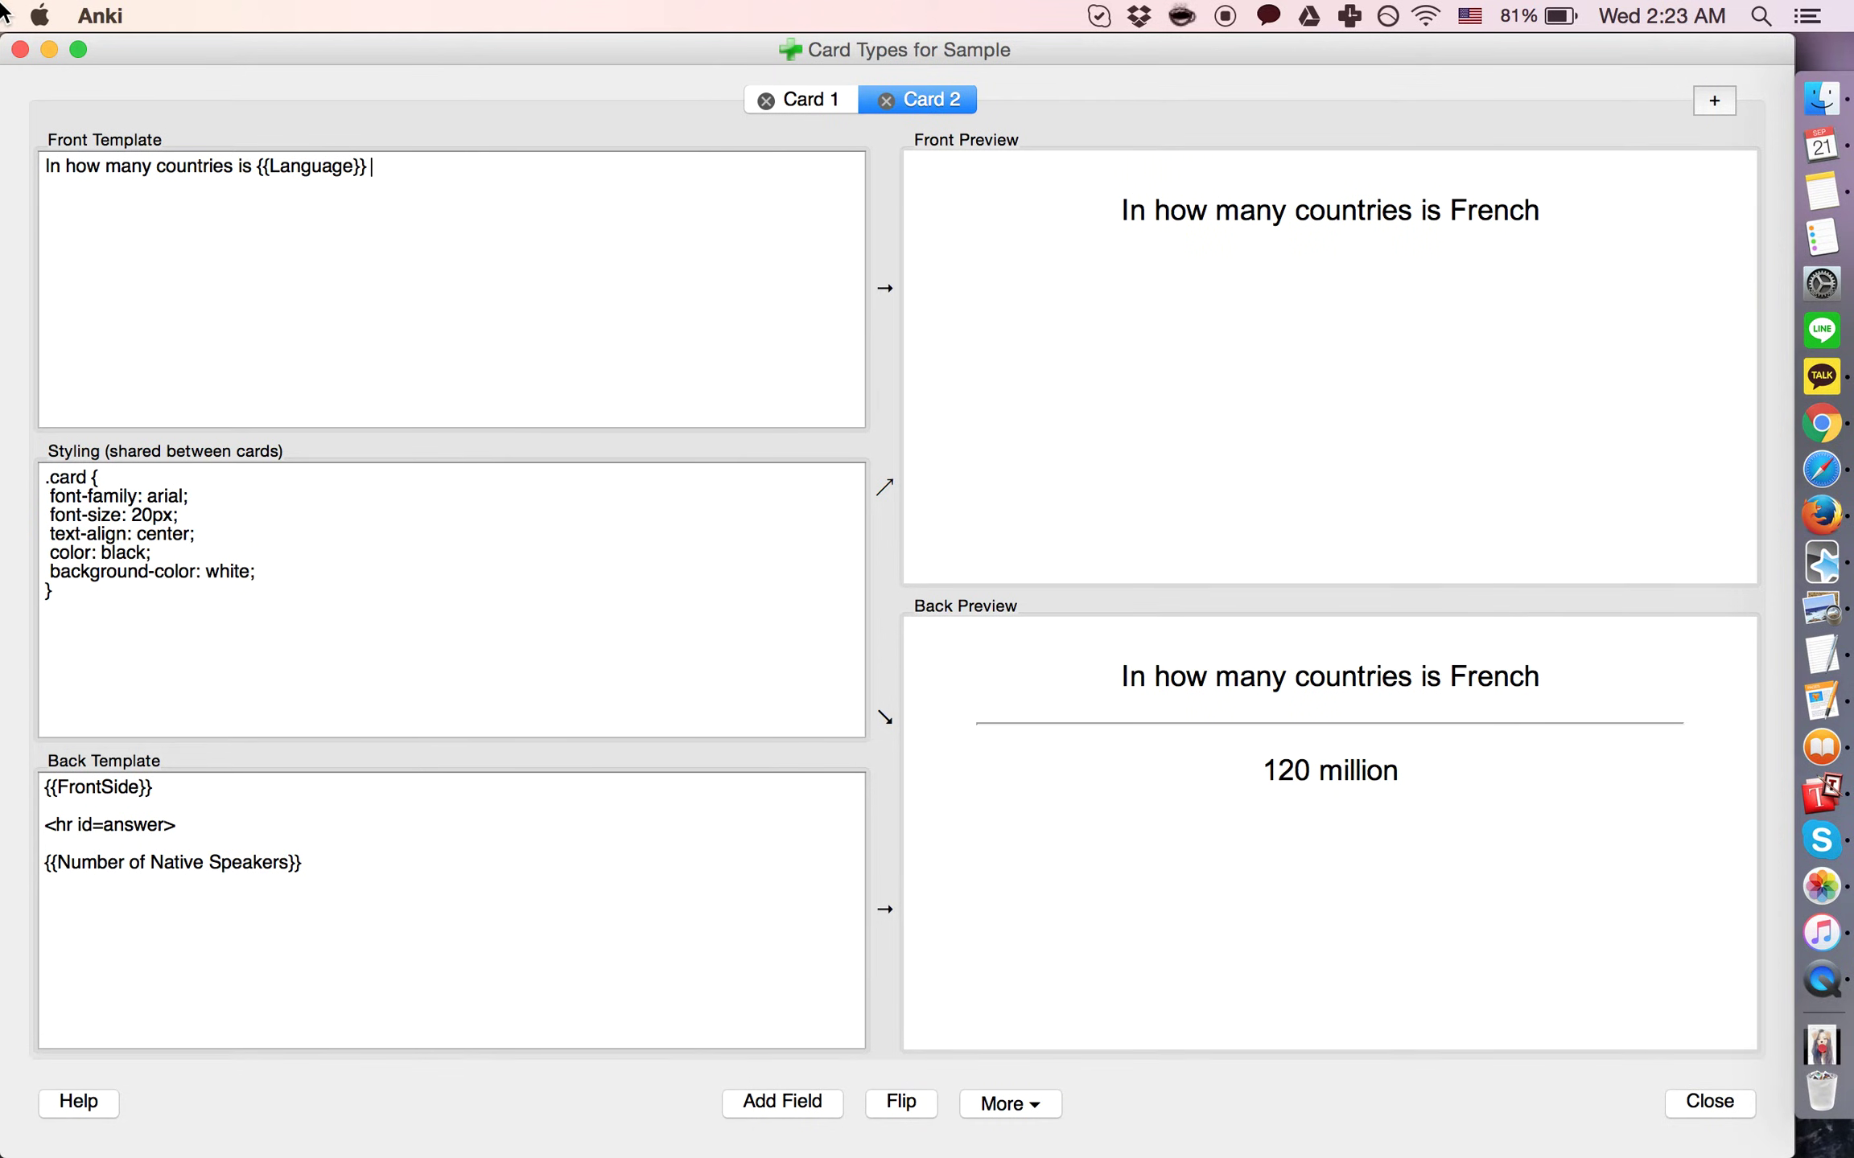
{"action": "type", "text": "an off"}
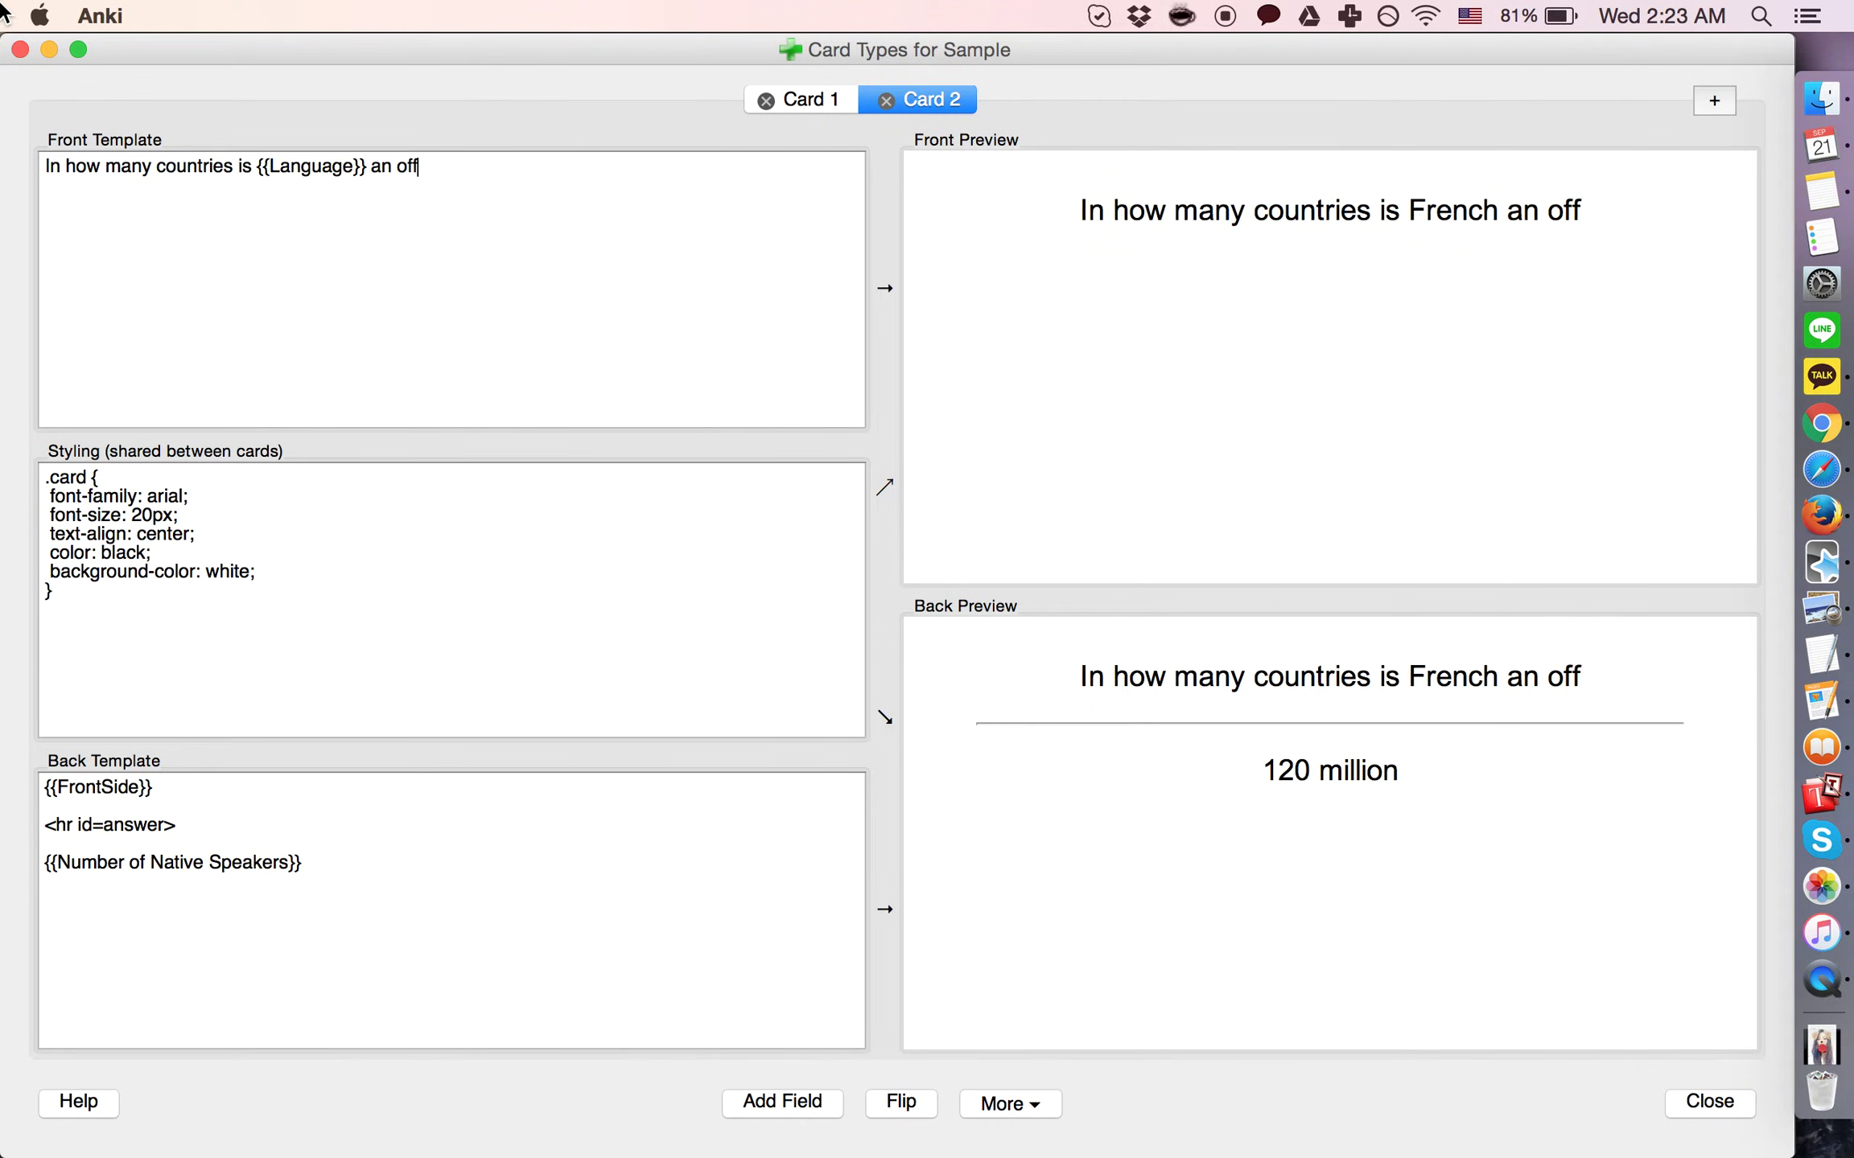
{"action": "type", "text": "icial language?"}
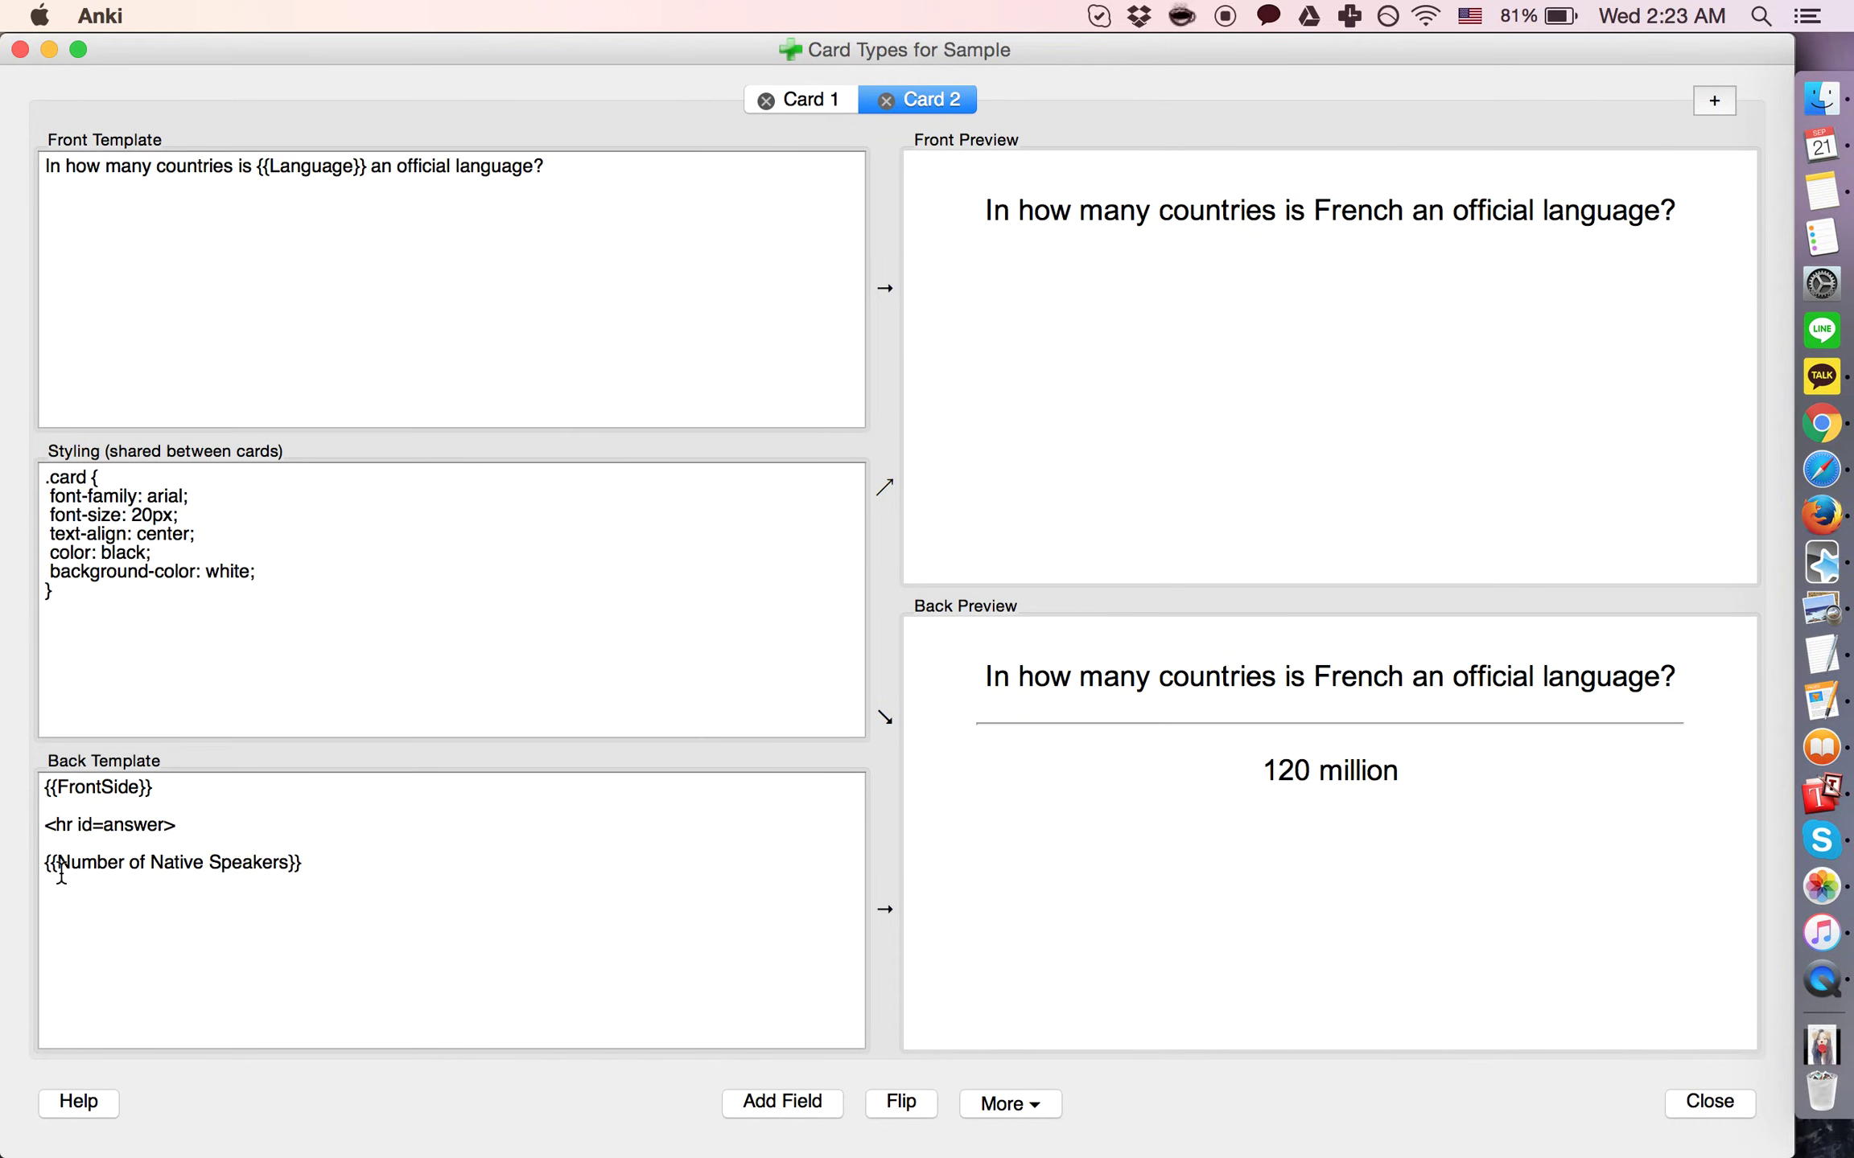
Change Card 2's back field to {{Number of Countries Where It's an Official Language}}
{"action": "left_click_drag", "start_coordinate": [57, 861], "coordinate": [288, 857]}
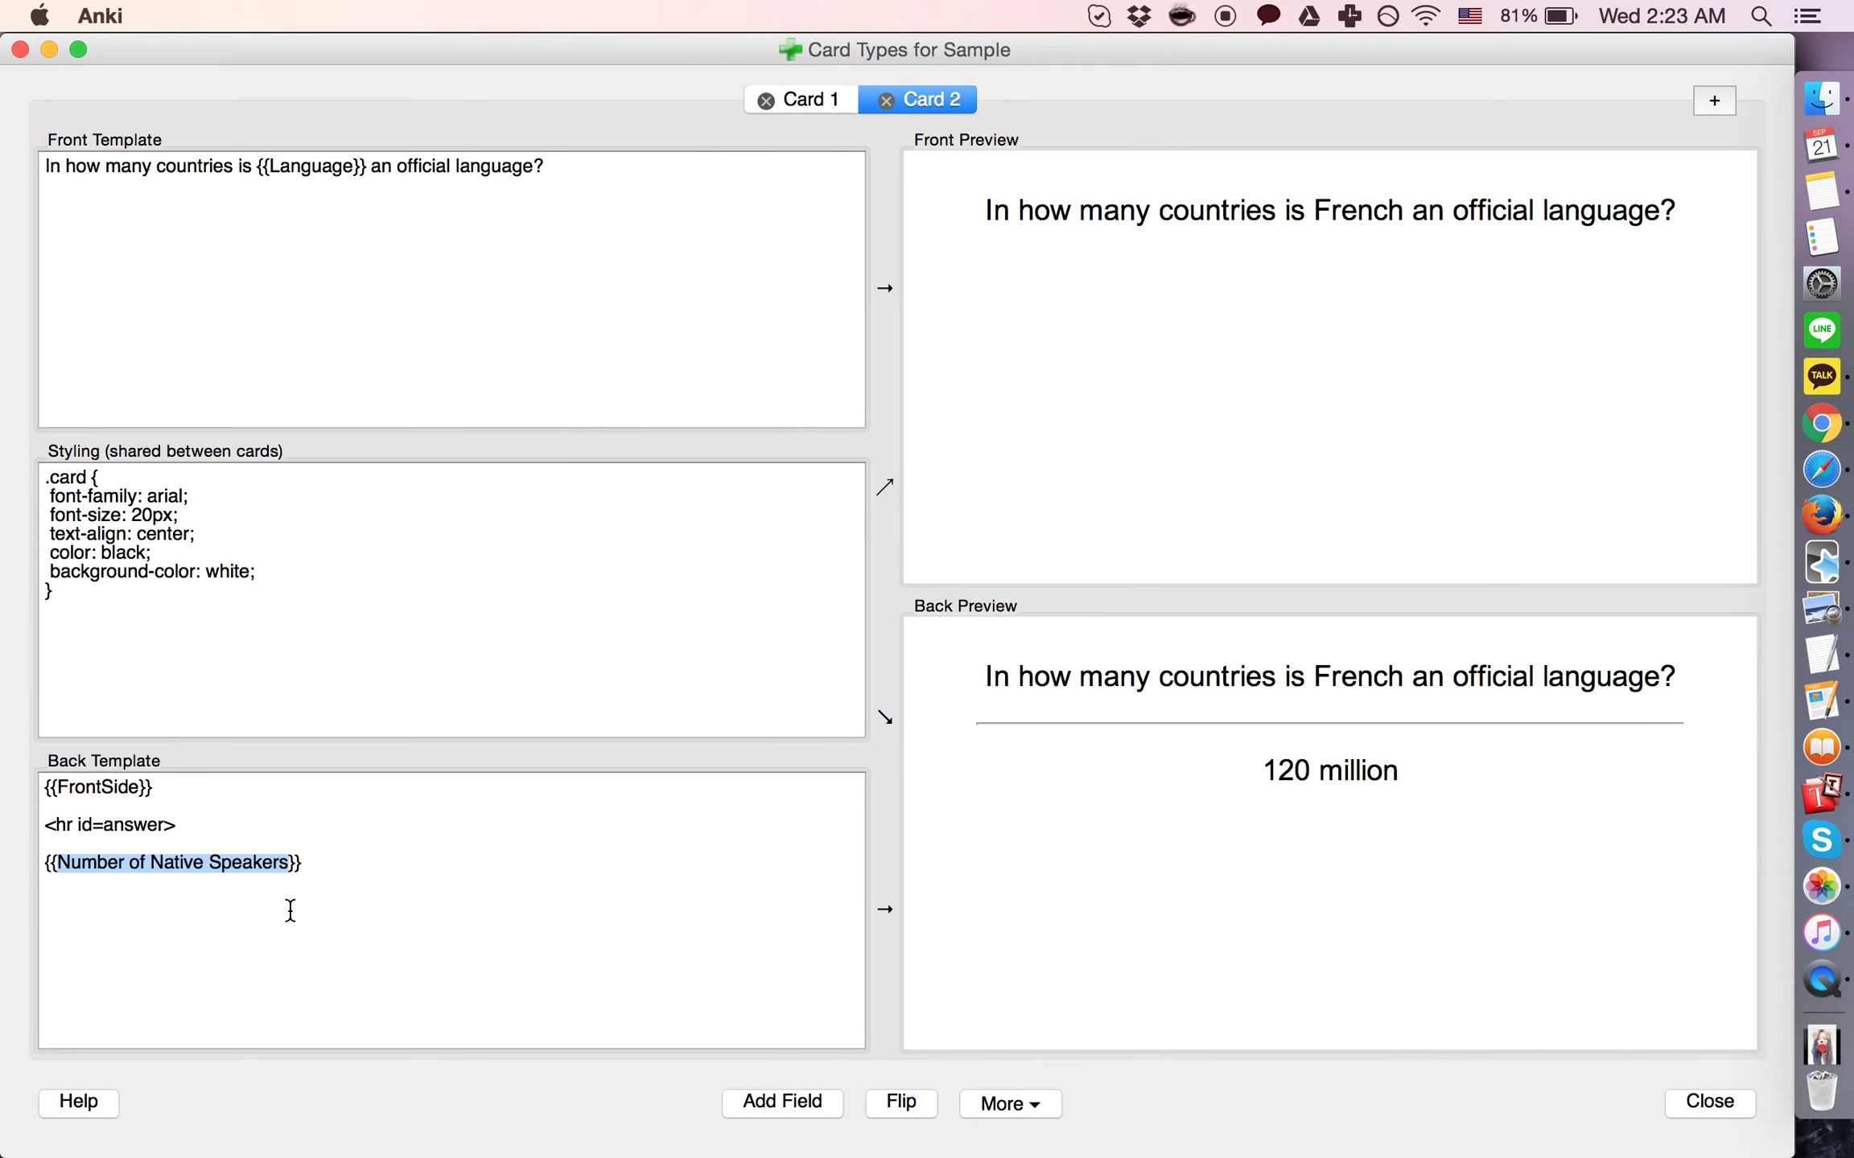
{"action": "type", "text": "Numbe of"}
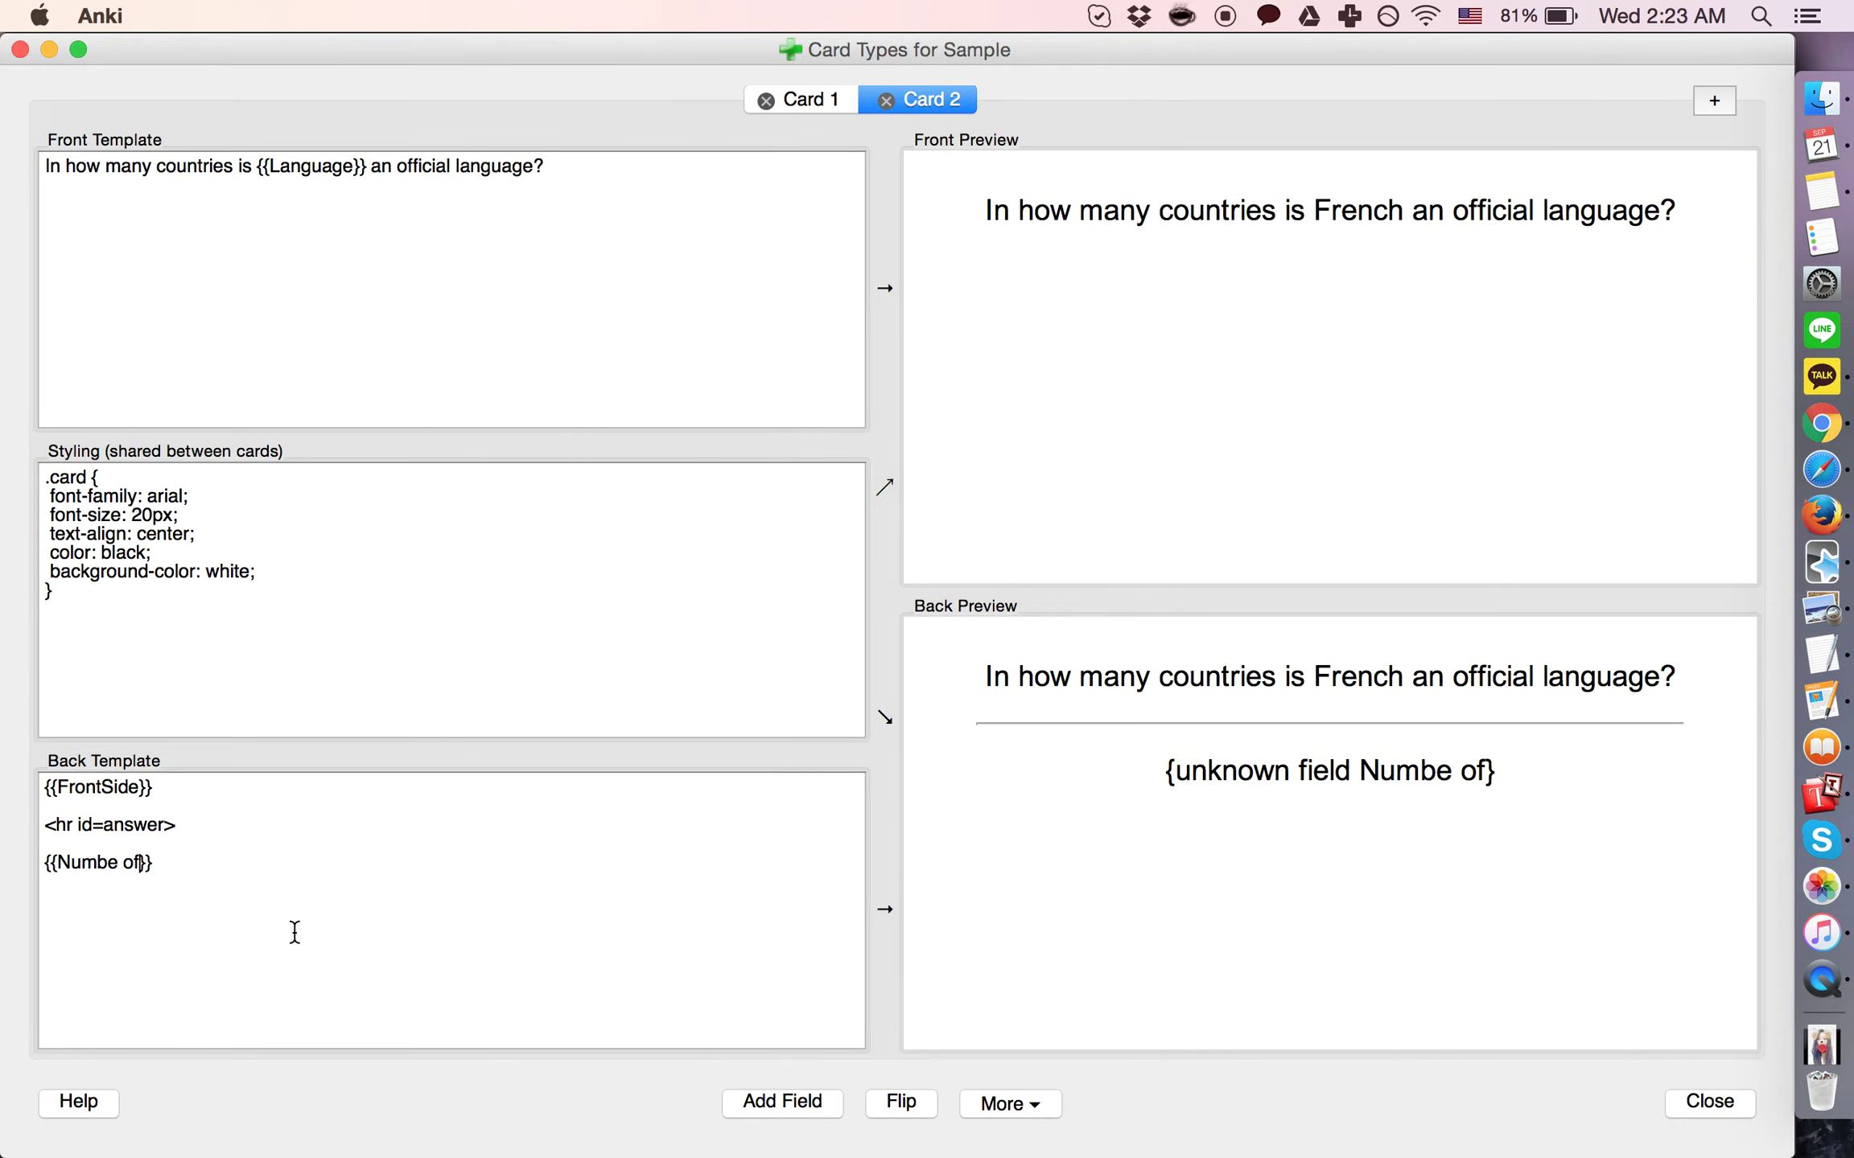
{"action": "key", "text": "BackSpace"}
{"action": "key", "text": "BackSpace"}
{"action": "key", "text": "BackSpace"}
{"action": "type", "text": "r "}
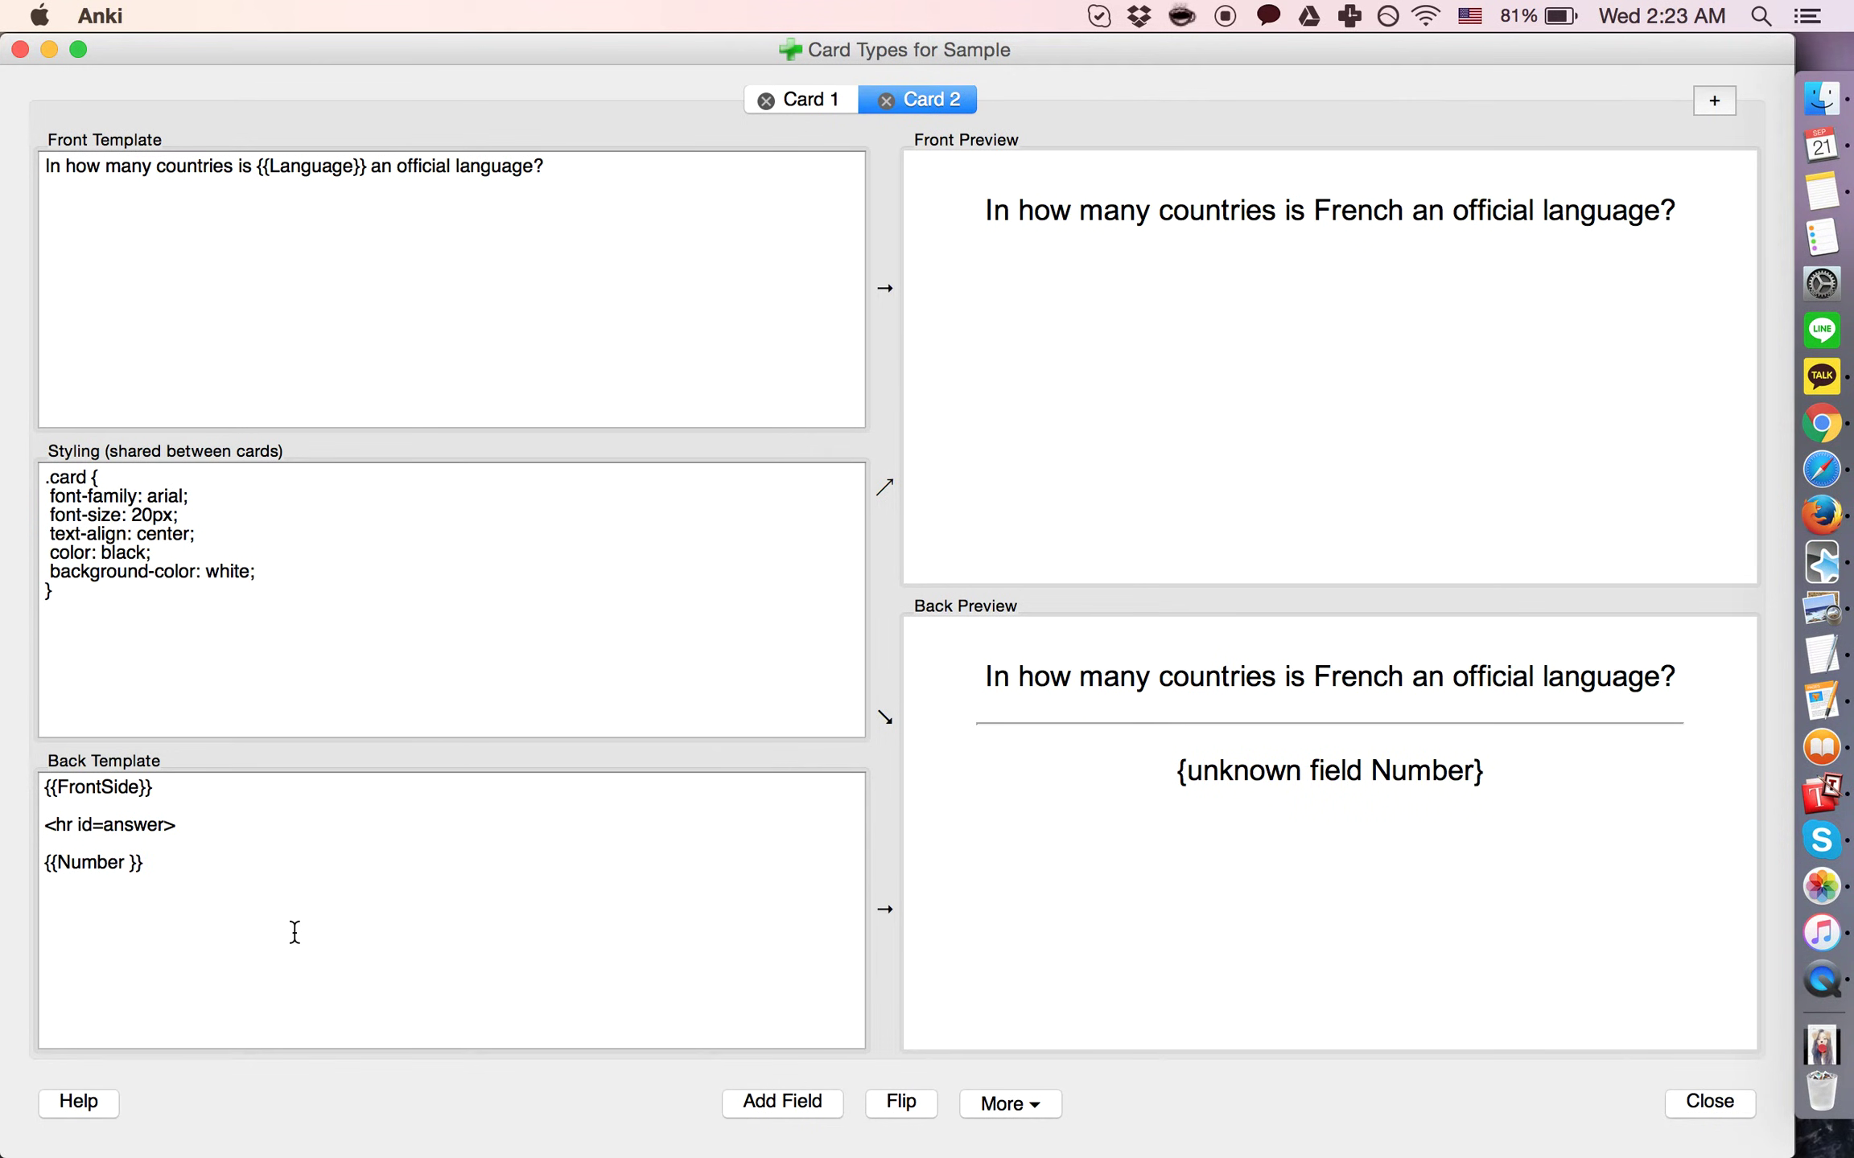
{"action": "type", "text": "of Countries Where "}
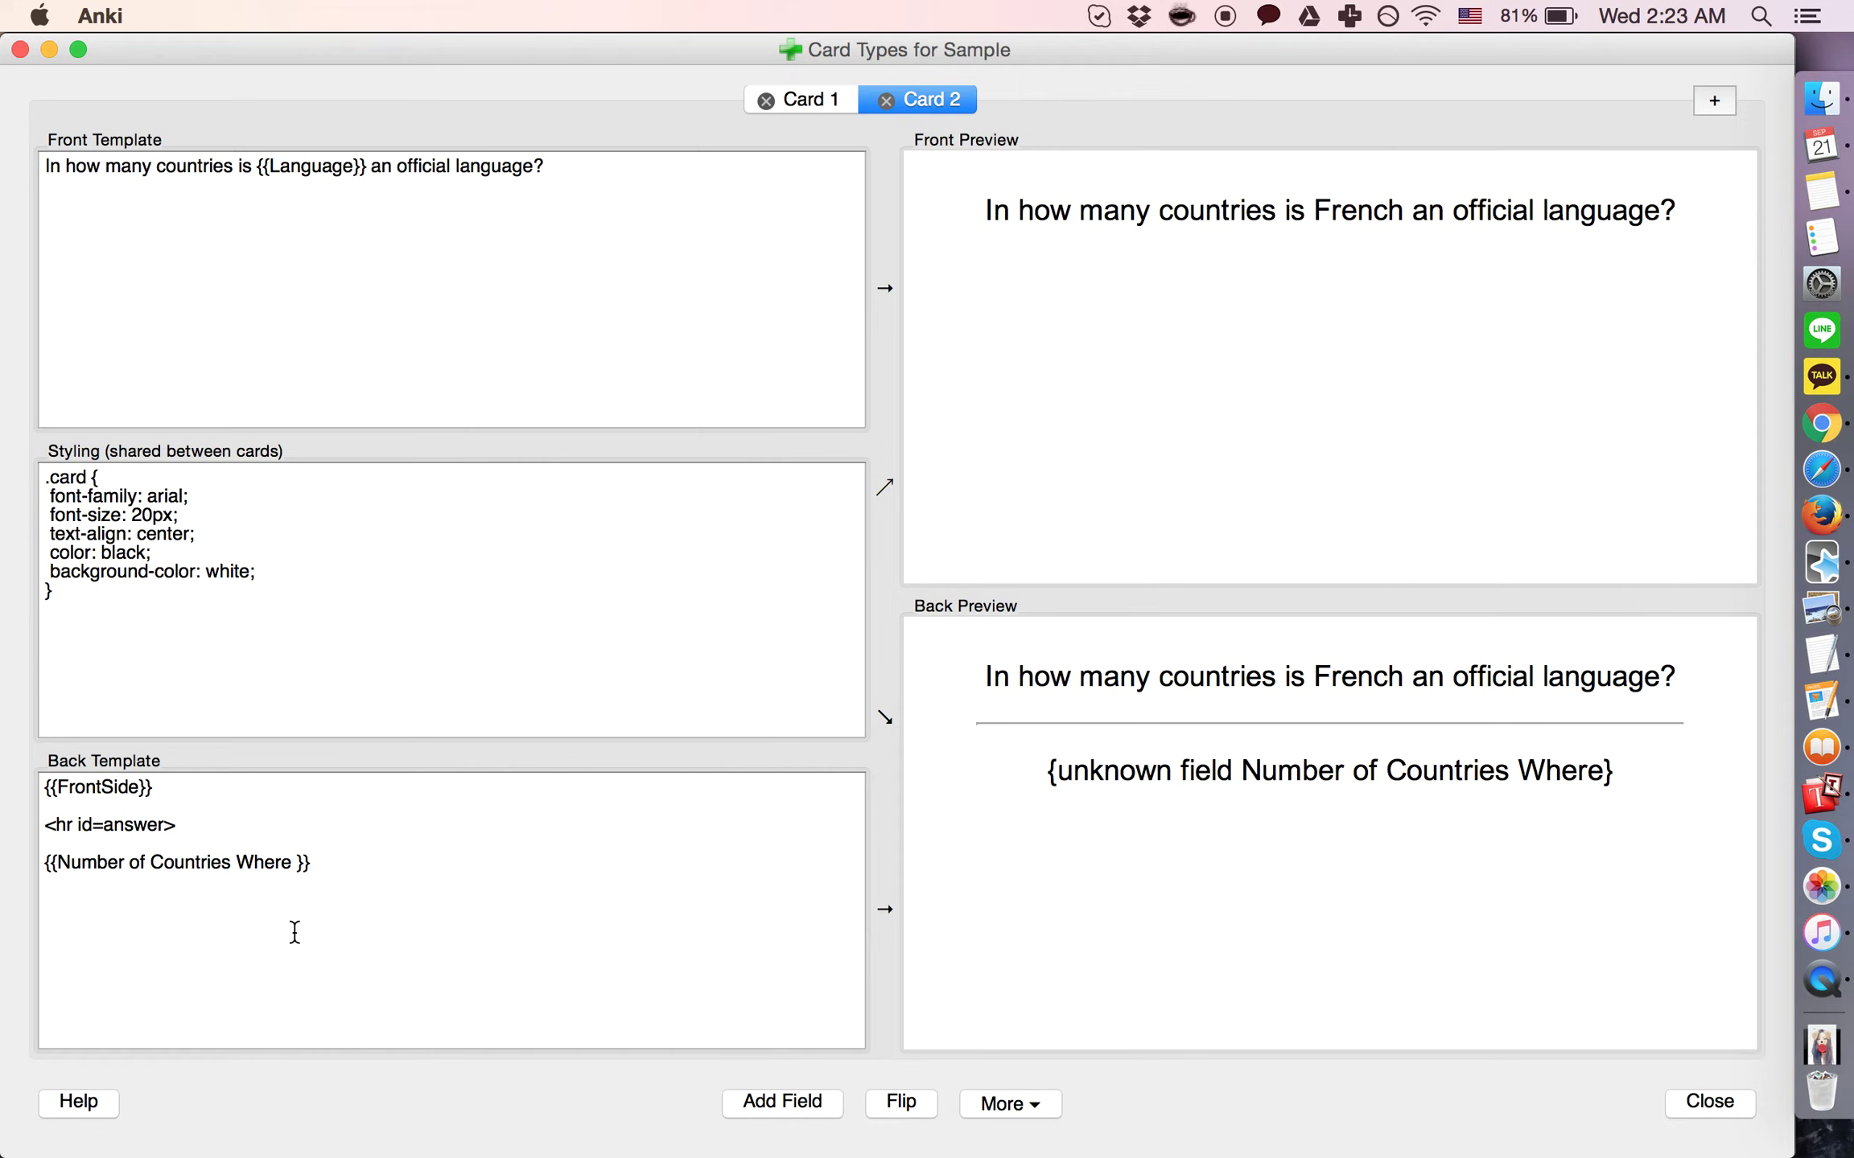
{"action": "type", "text": "It's an OFficial"}
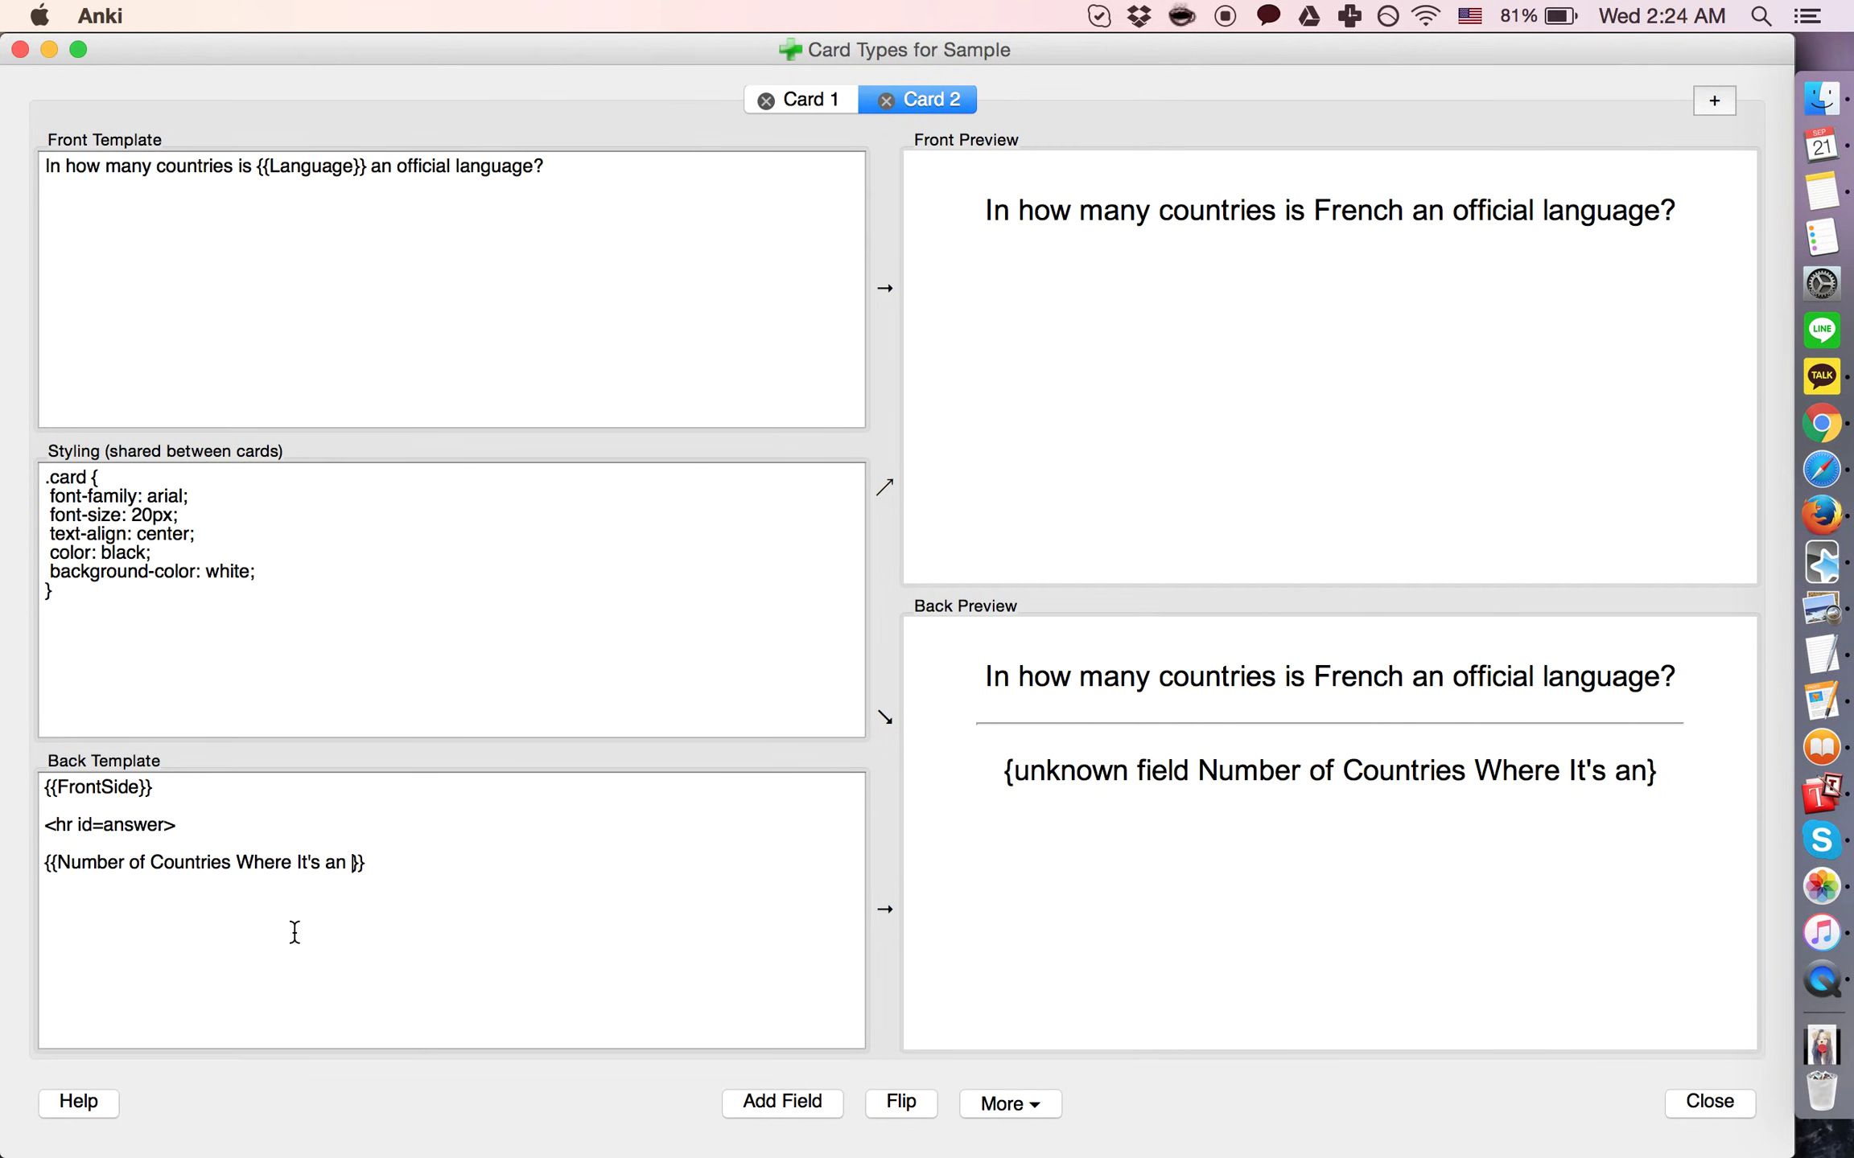
{"action": "key", "text": "BackSpace"}
{"action": "key", "text": "BackSpace"}
{"action": "key", "text": "BackSpace"}
{"action": "key", "text": "BackSpace"}
{"action": "key", "text": "BackSpace"}
{"action": "key", "text": "BackSpace"}
{"action": "key", "text": "BackSpace"}
{"action": "type", "text": "ffici"}
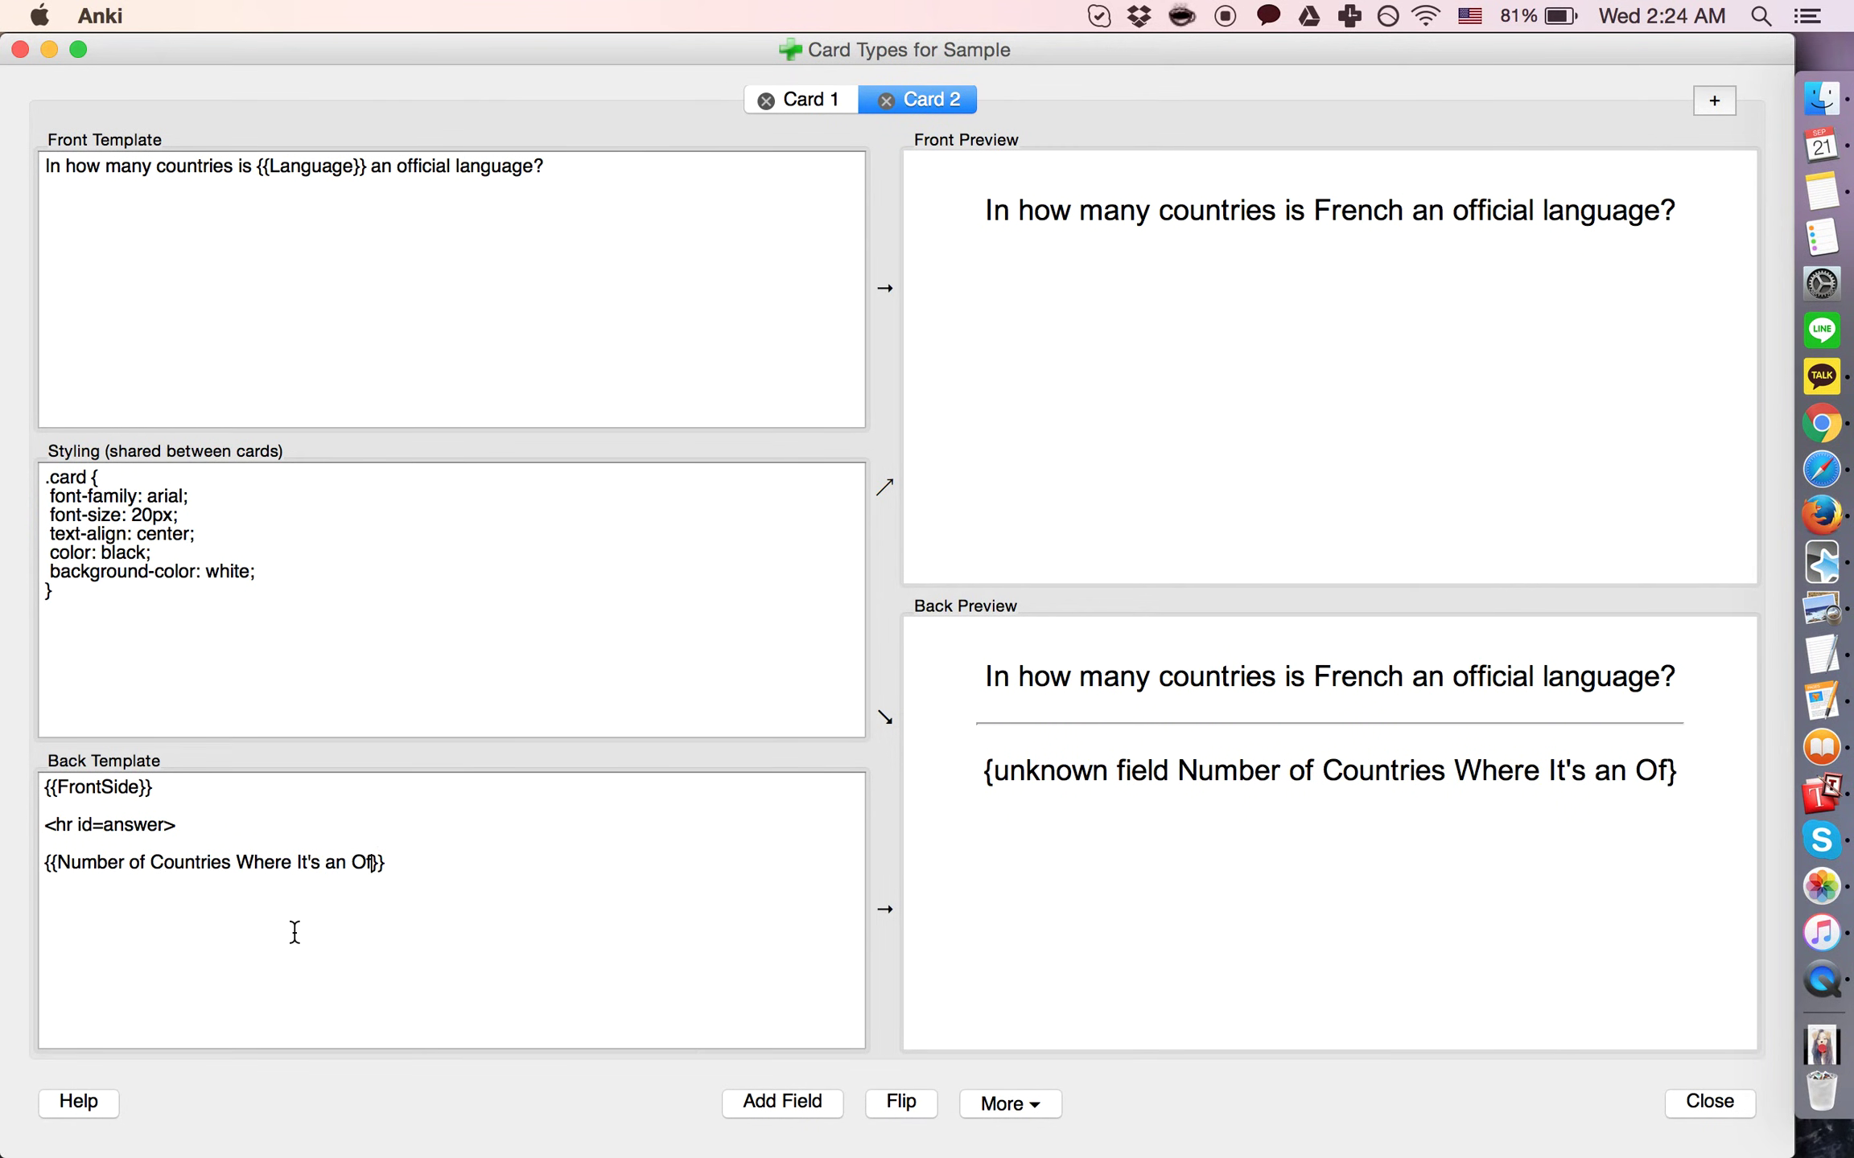
{"action": "type", "text": "al LAnga"}
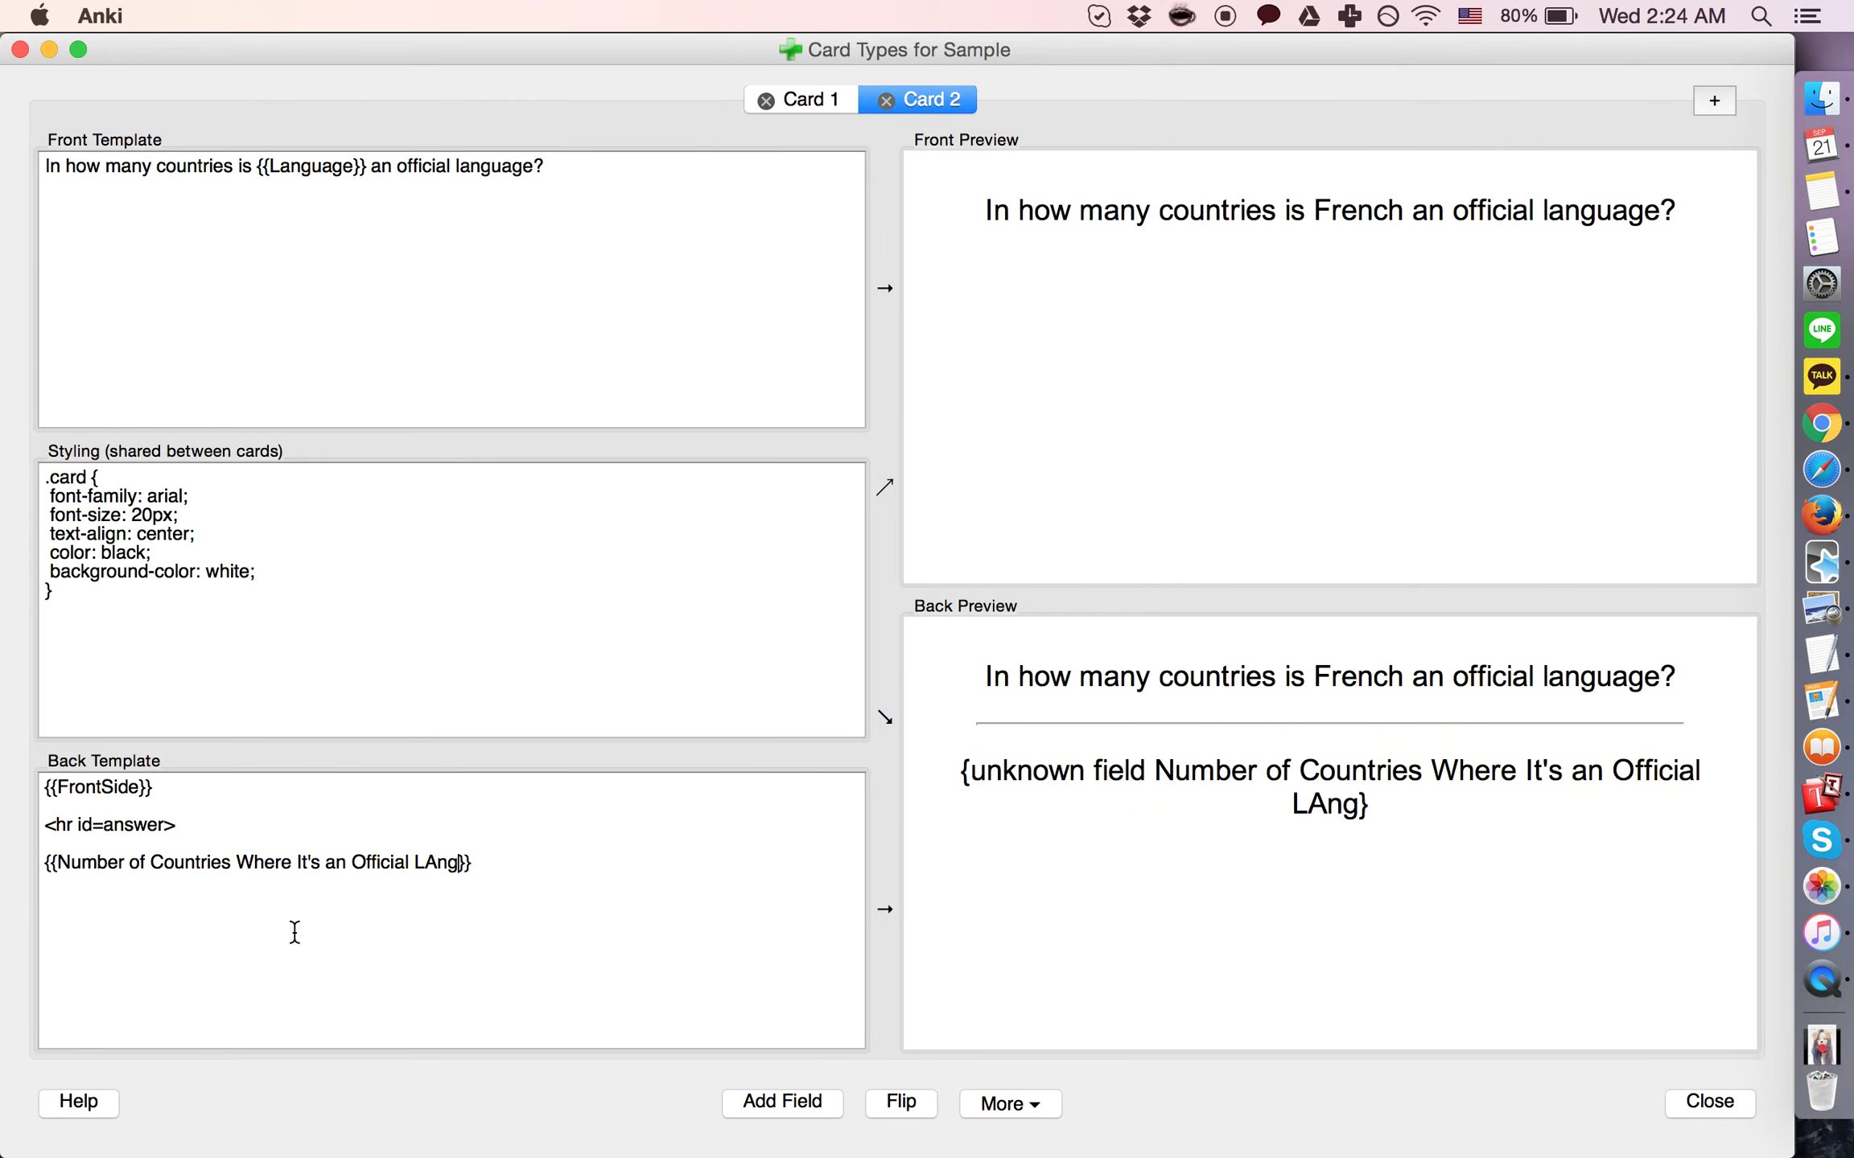
{"action": "key", "text": "BackSpace"}
{"action": "key", "text": "BackSpace"}
{"action": "key", "text": "BackSpace"}
{"action": "key", "text": "BackSpace"}
{"action": "type", "text": "anguage"}
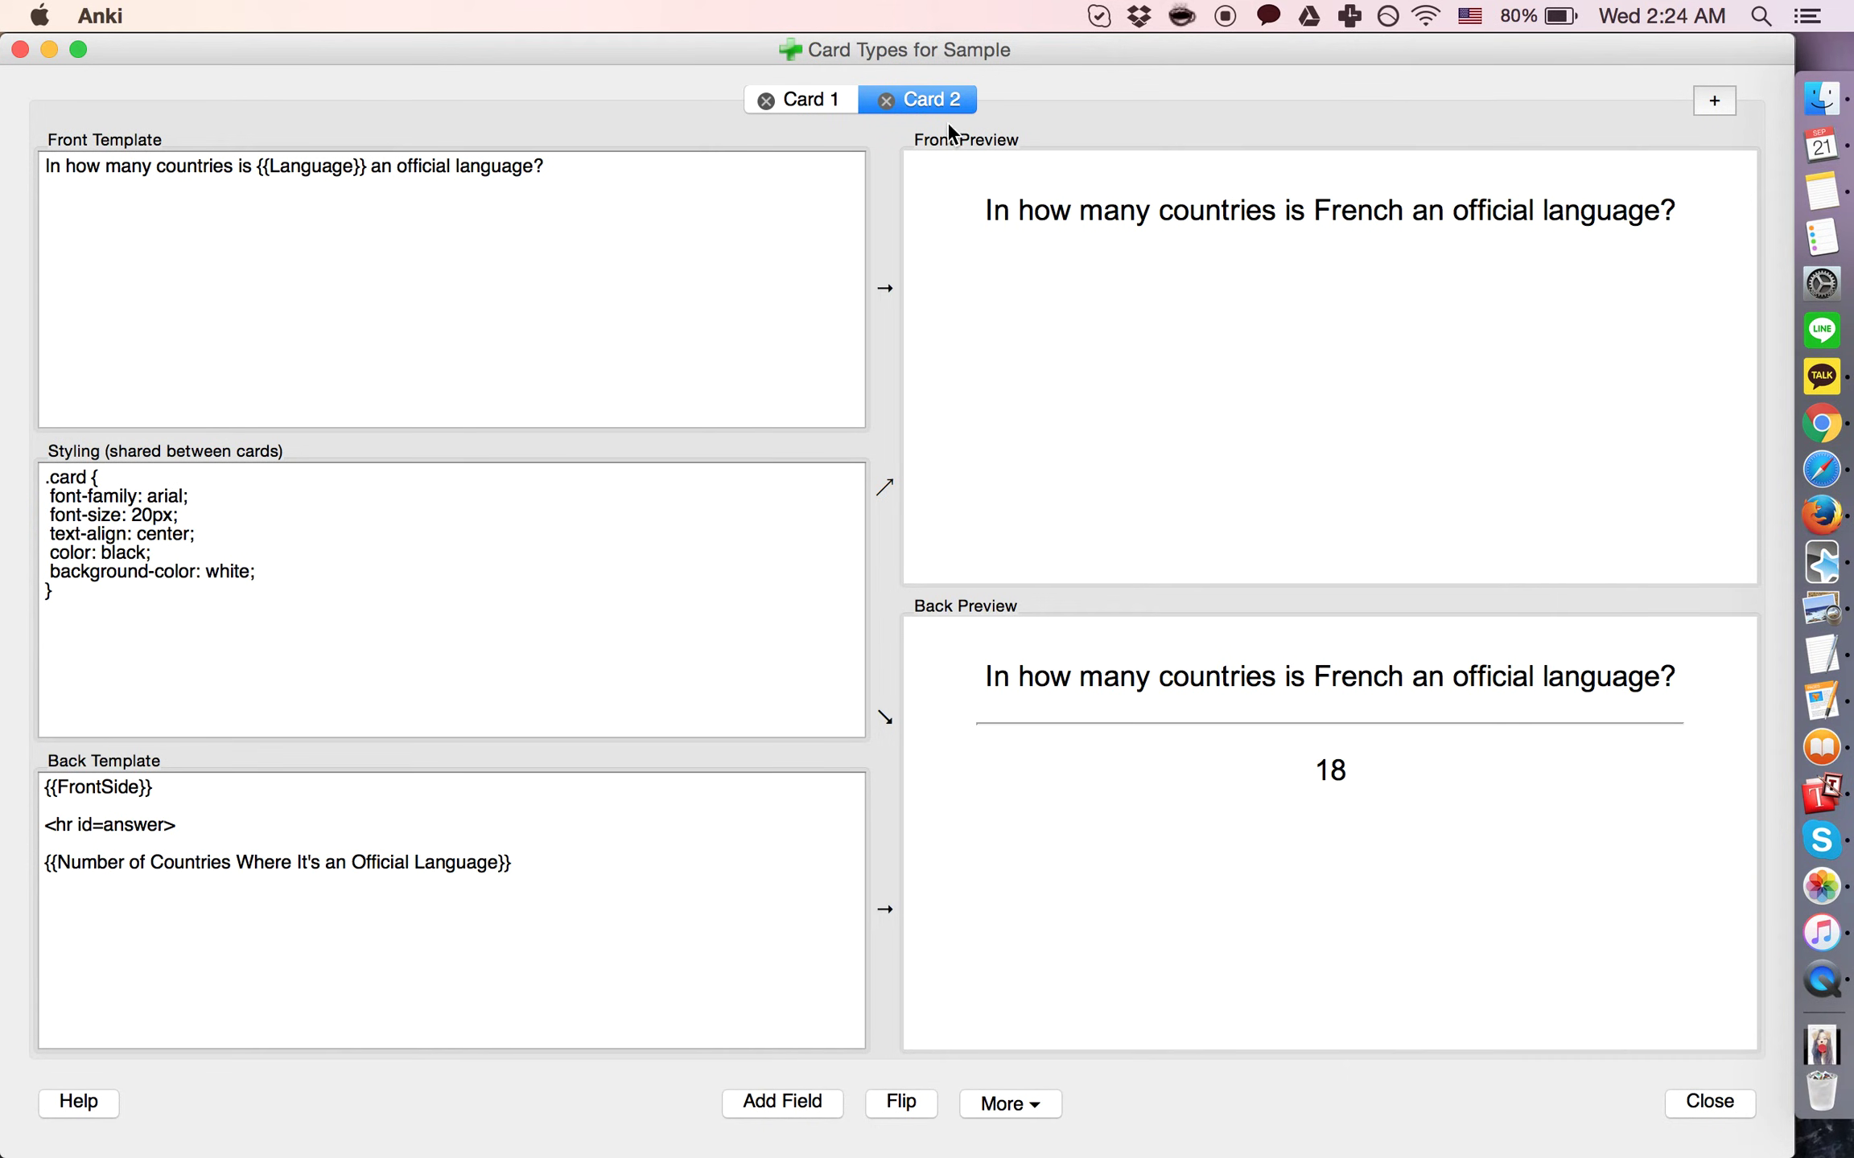
Compare the Card 1 and Card 2 templates
{"action": "left_click", "coordinate": [820, 102]}
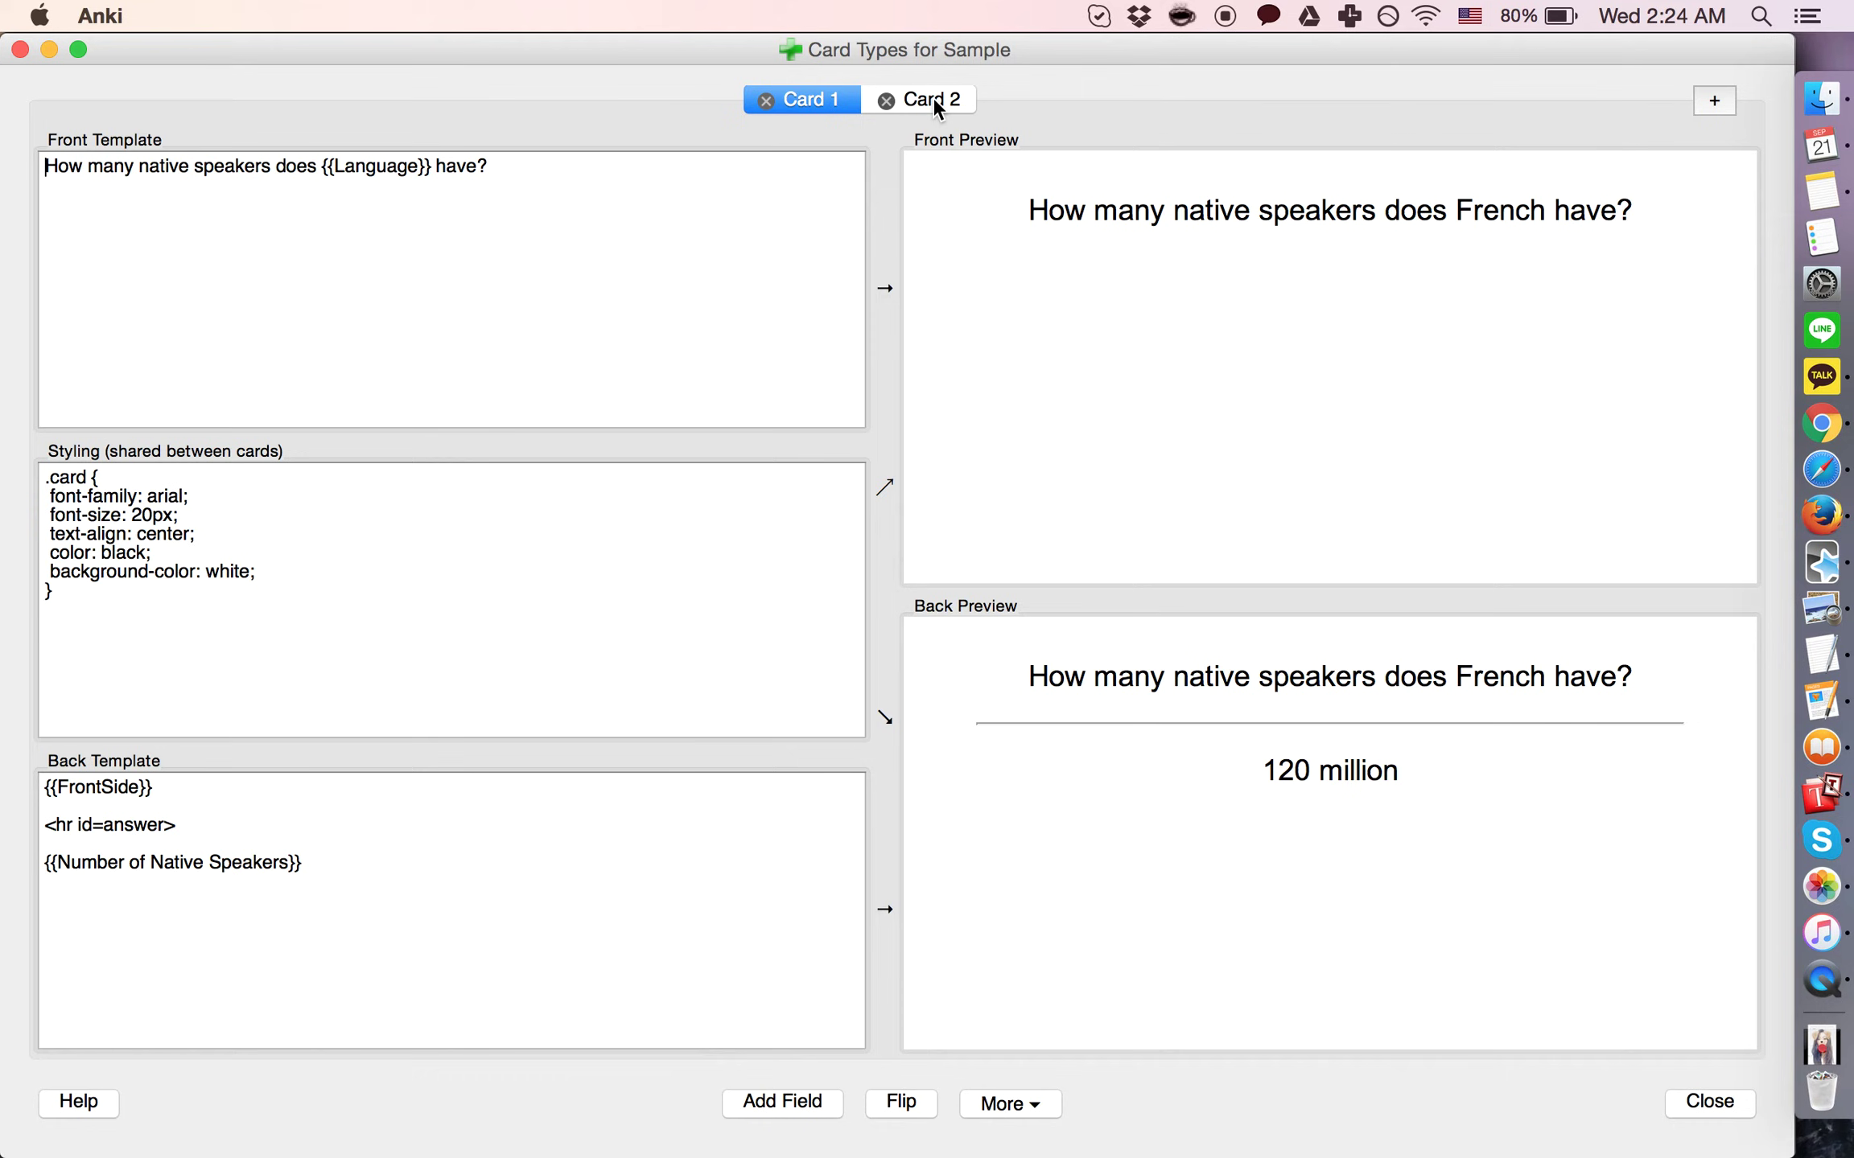
{"action": "left_click", "coordinate": [931, 97]}
{"action": "left_click", "coordinate": [809, 99]}
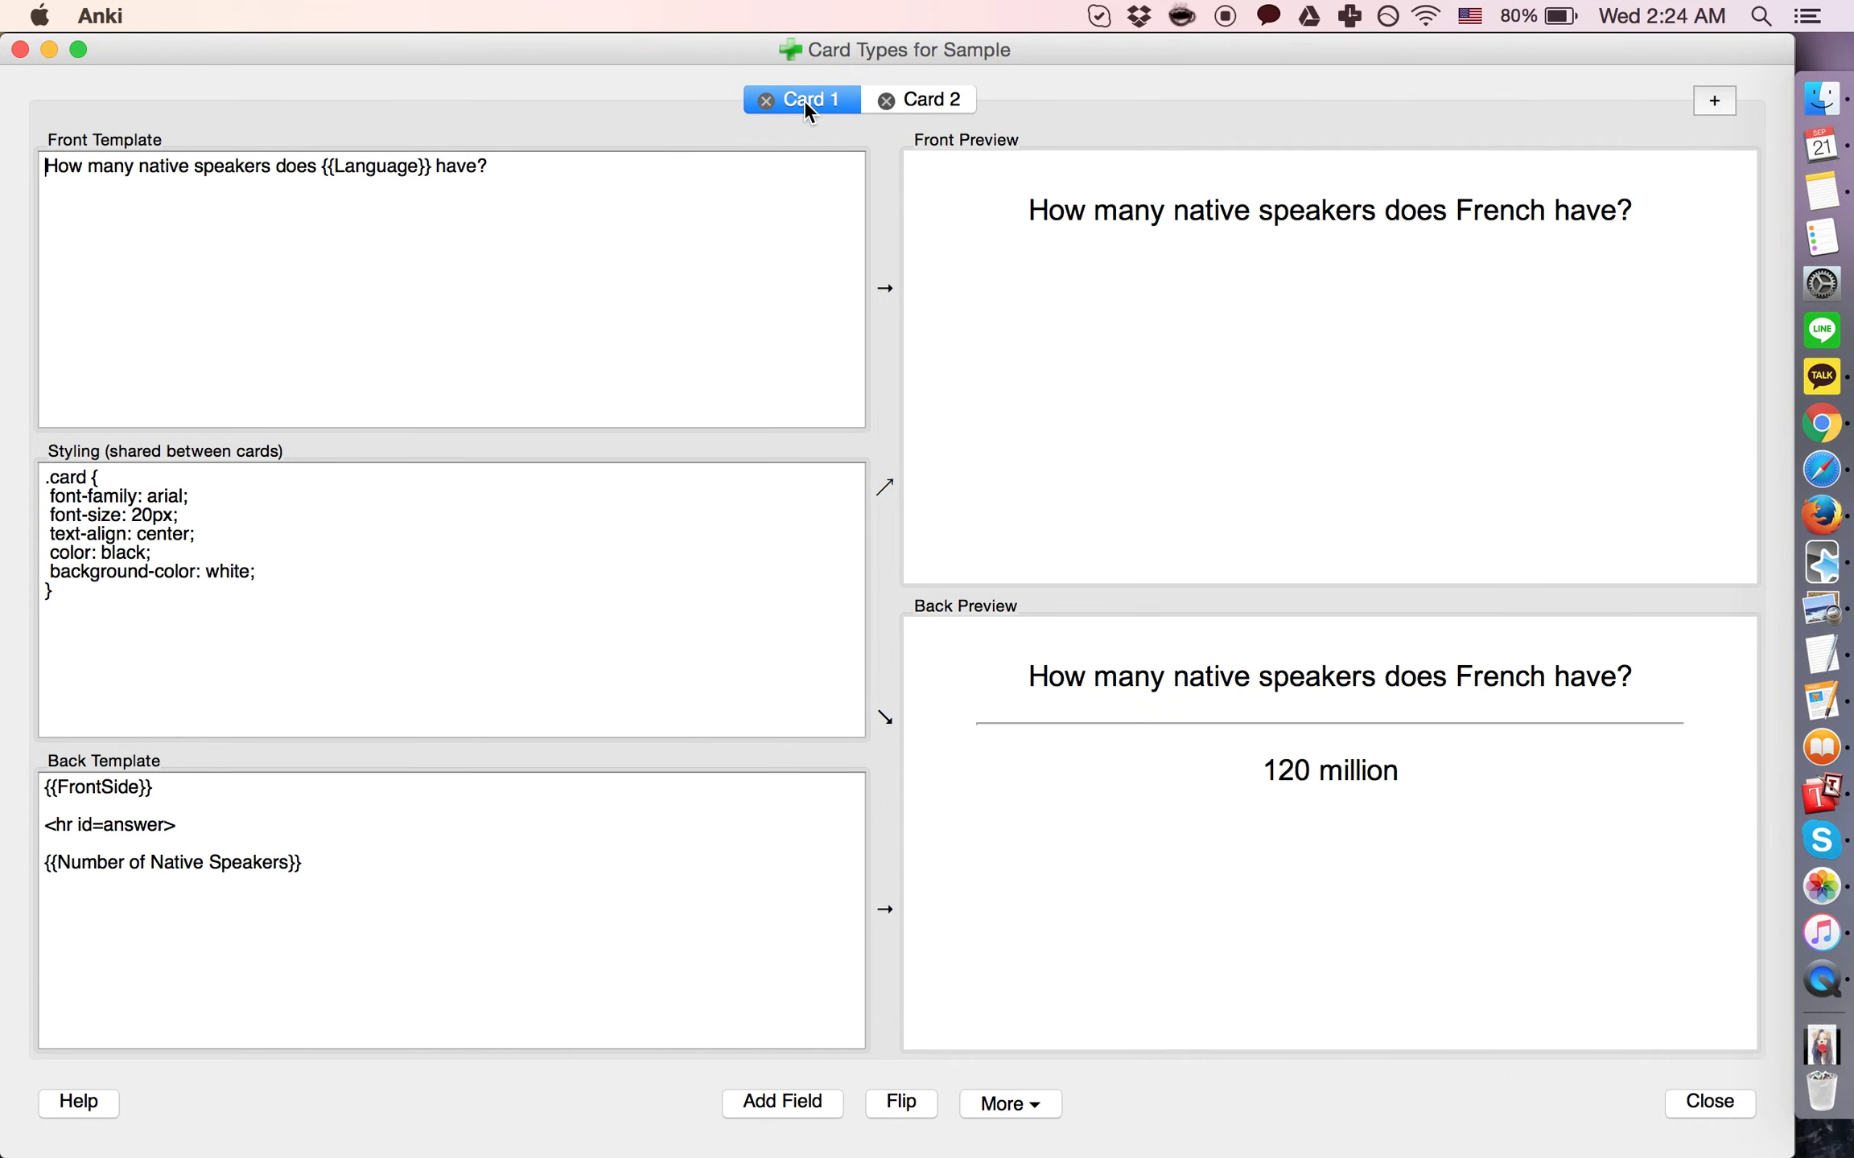
{"action": "left_click", "coordinate": [926, 99]}
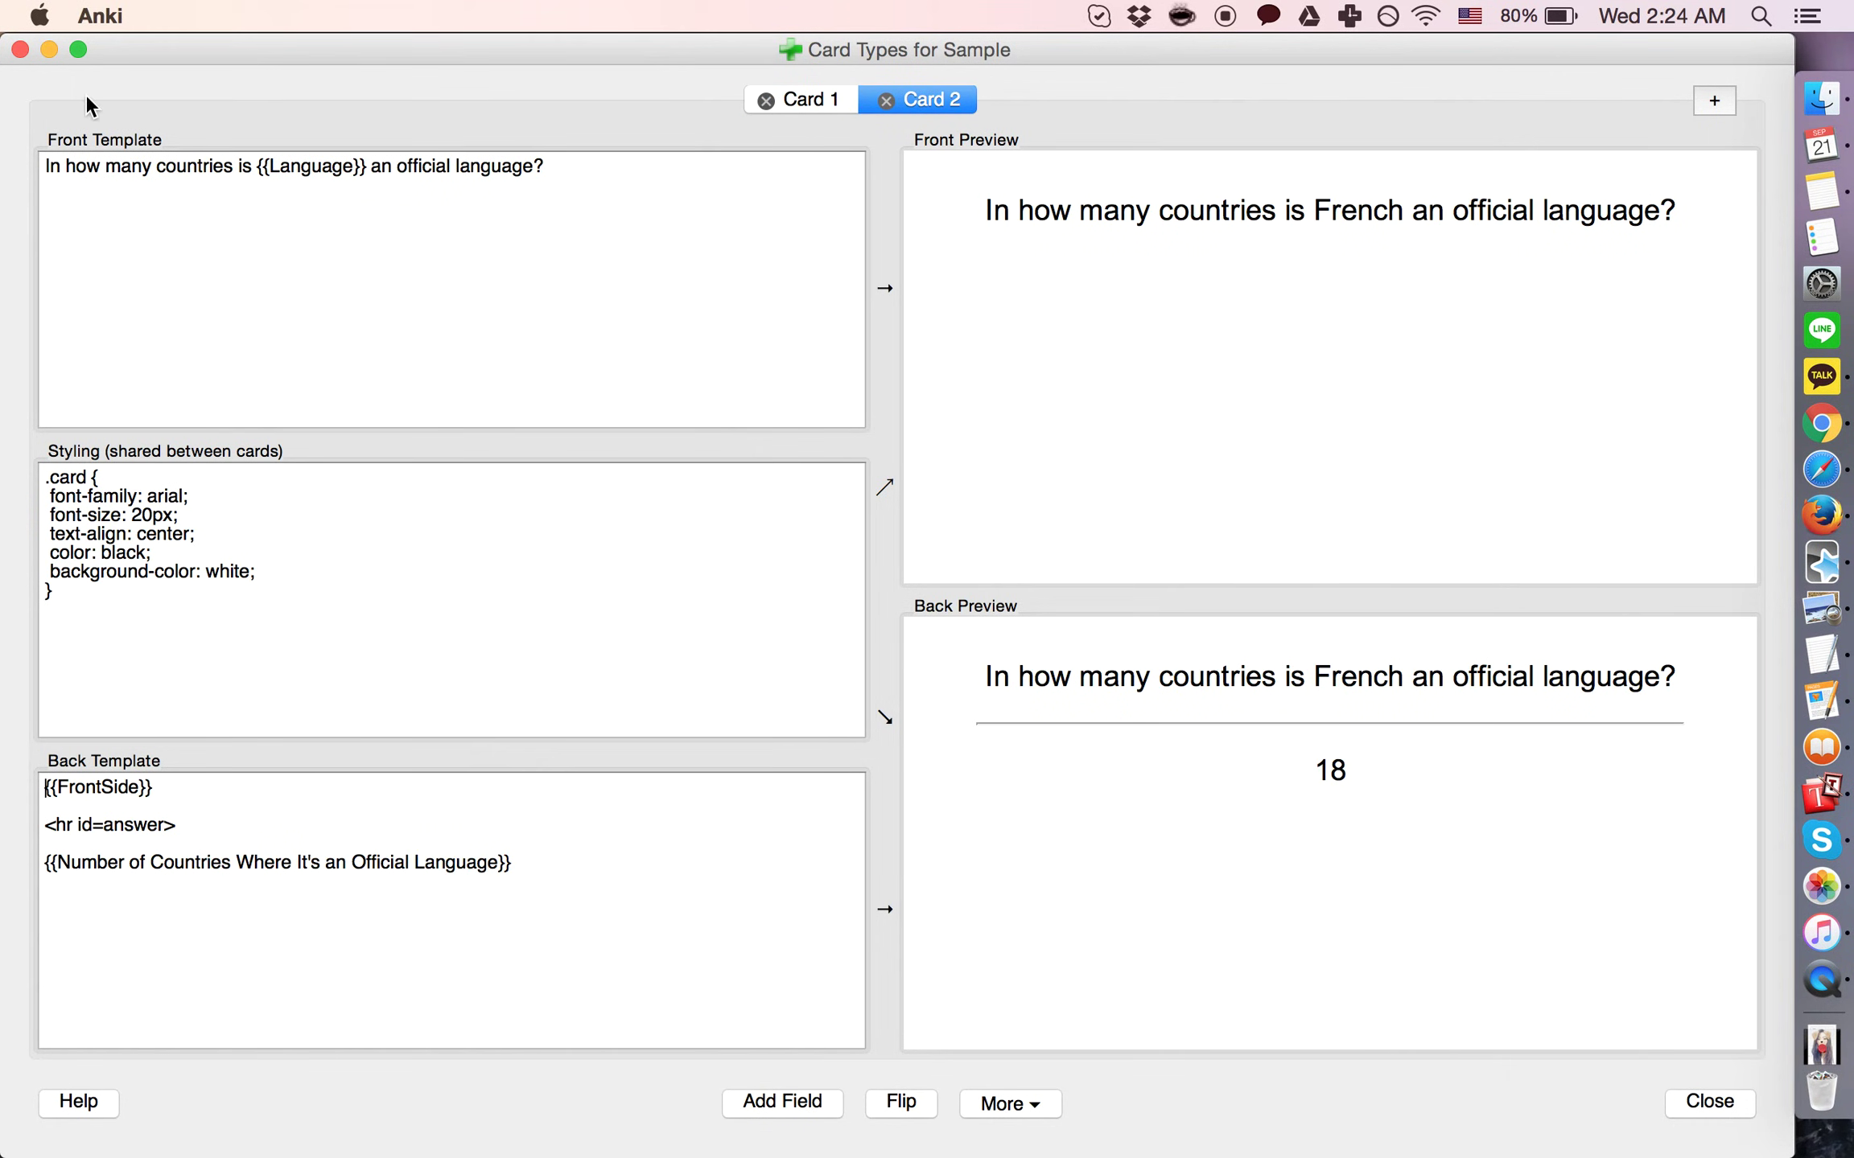
Add the French note to the Sample deck and close the Add window
{"action": "left_click", "coordinate": [20, 49]}
{"action": "left_click", "coordinate": [179, 1128]}
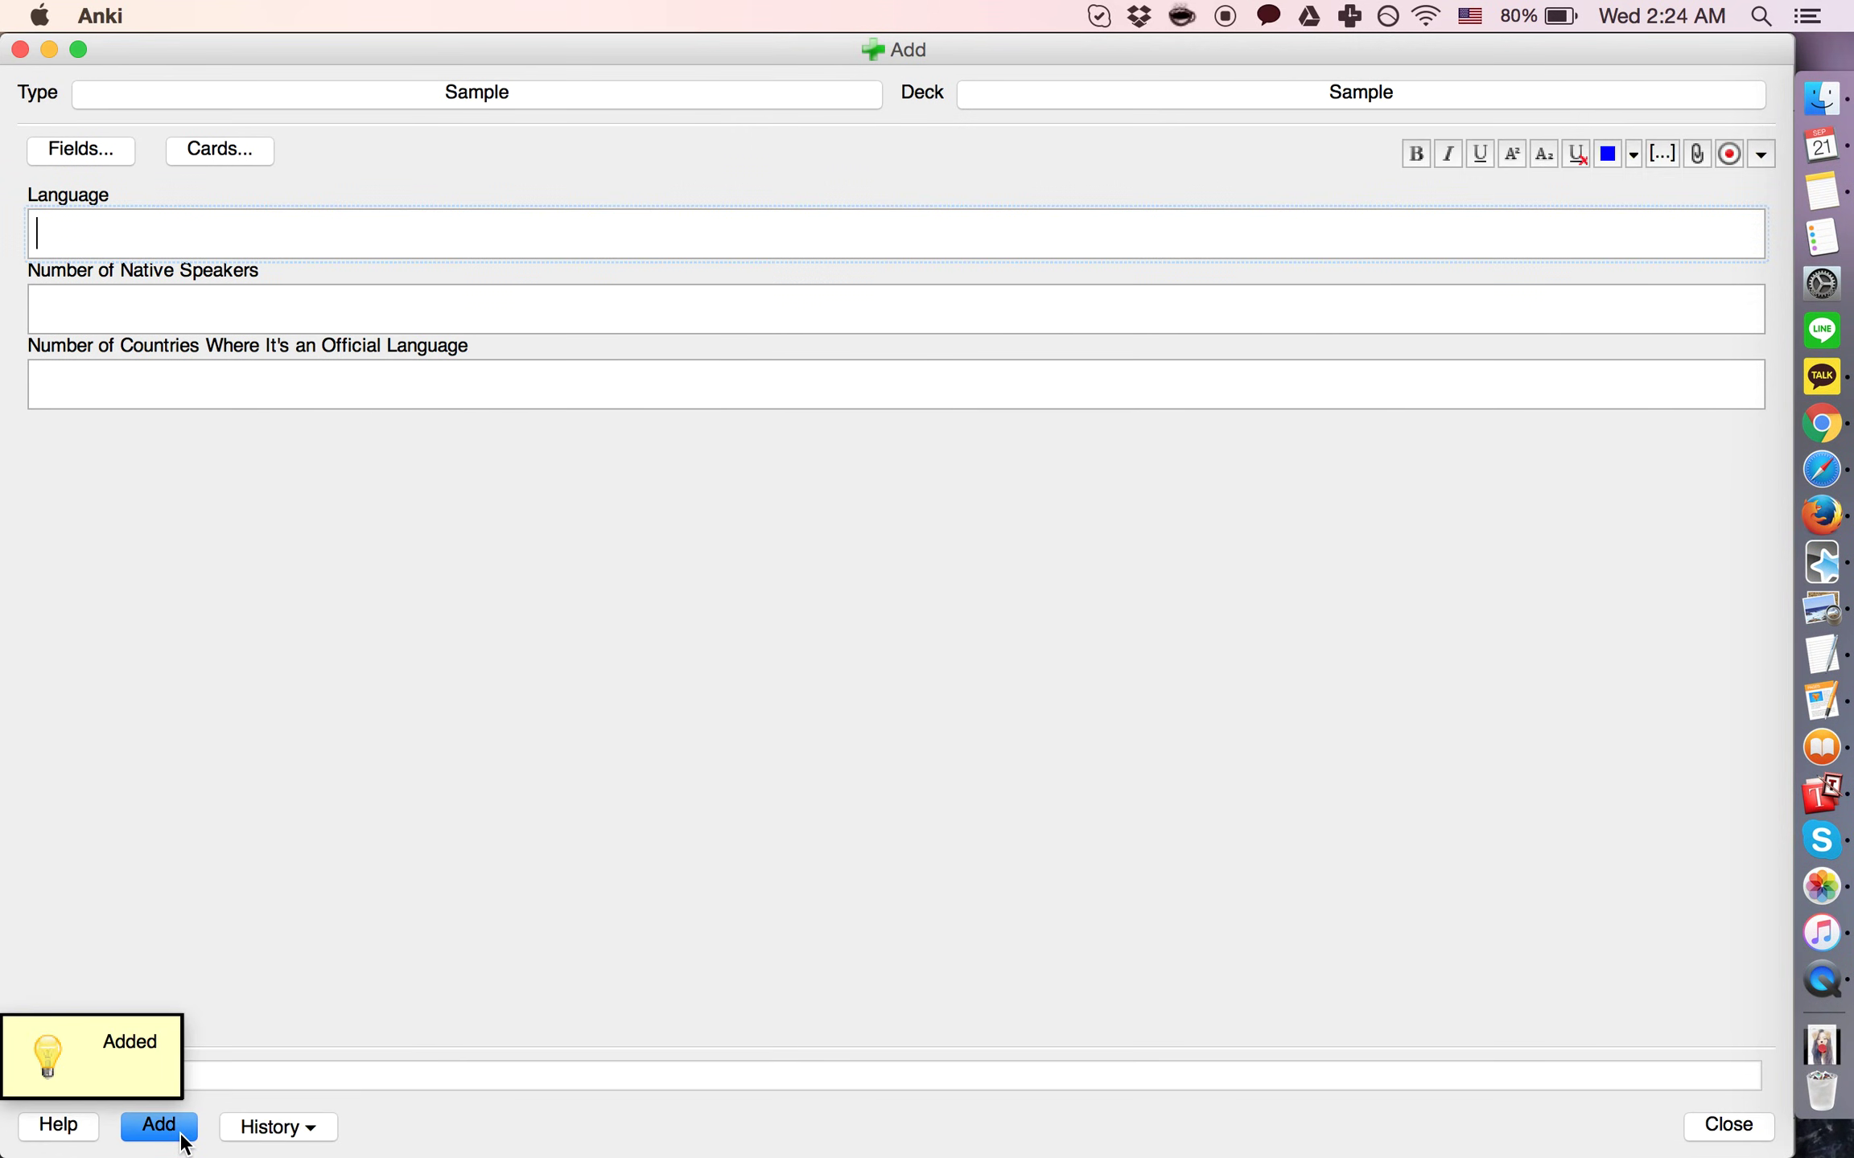
{"action": "left_click", "coordinate": [20, 49]}
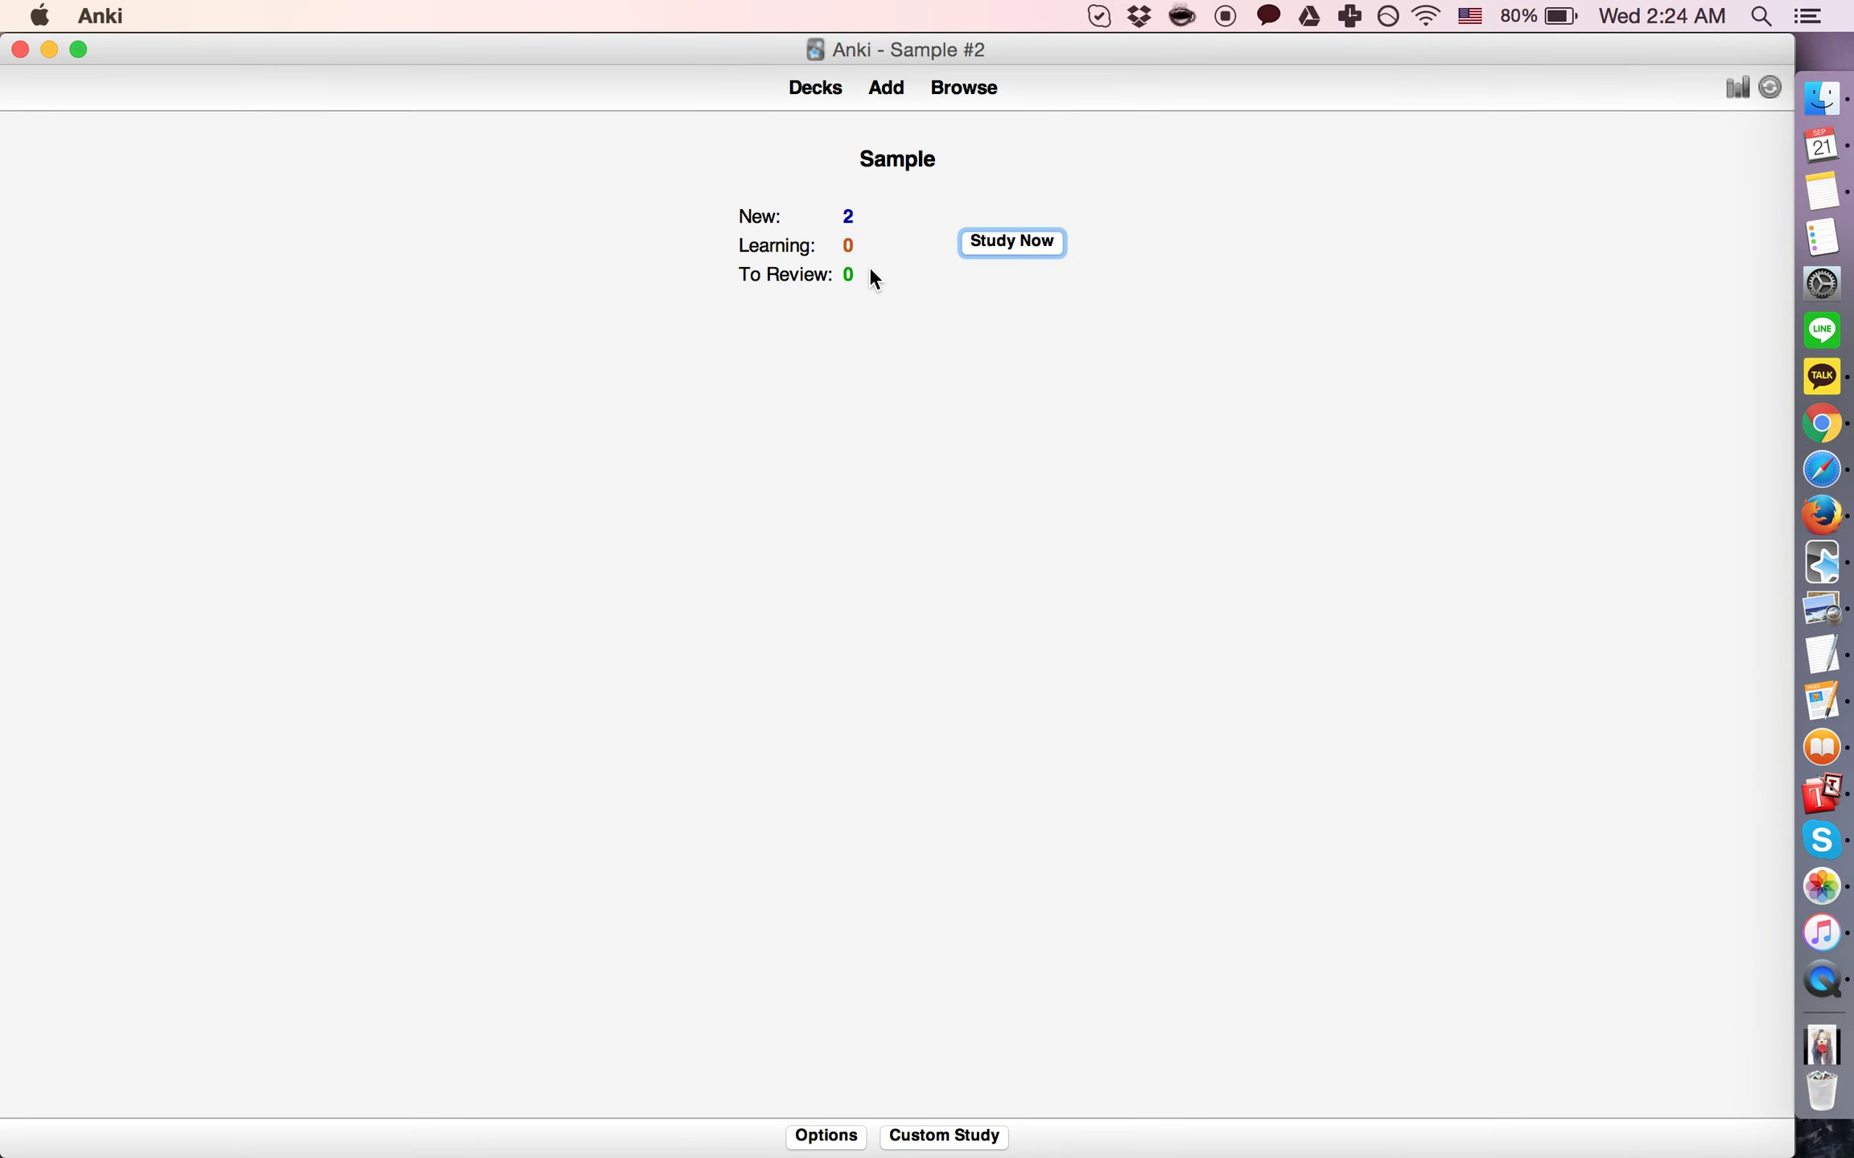
Study the native-speakers card and rate it Easy
{"action": "left_click", "coordinate": [991, 241]}
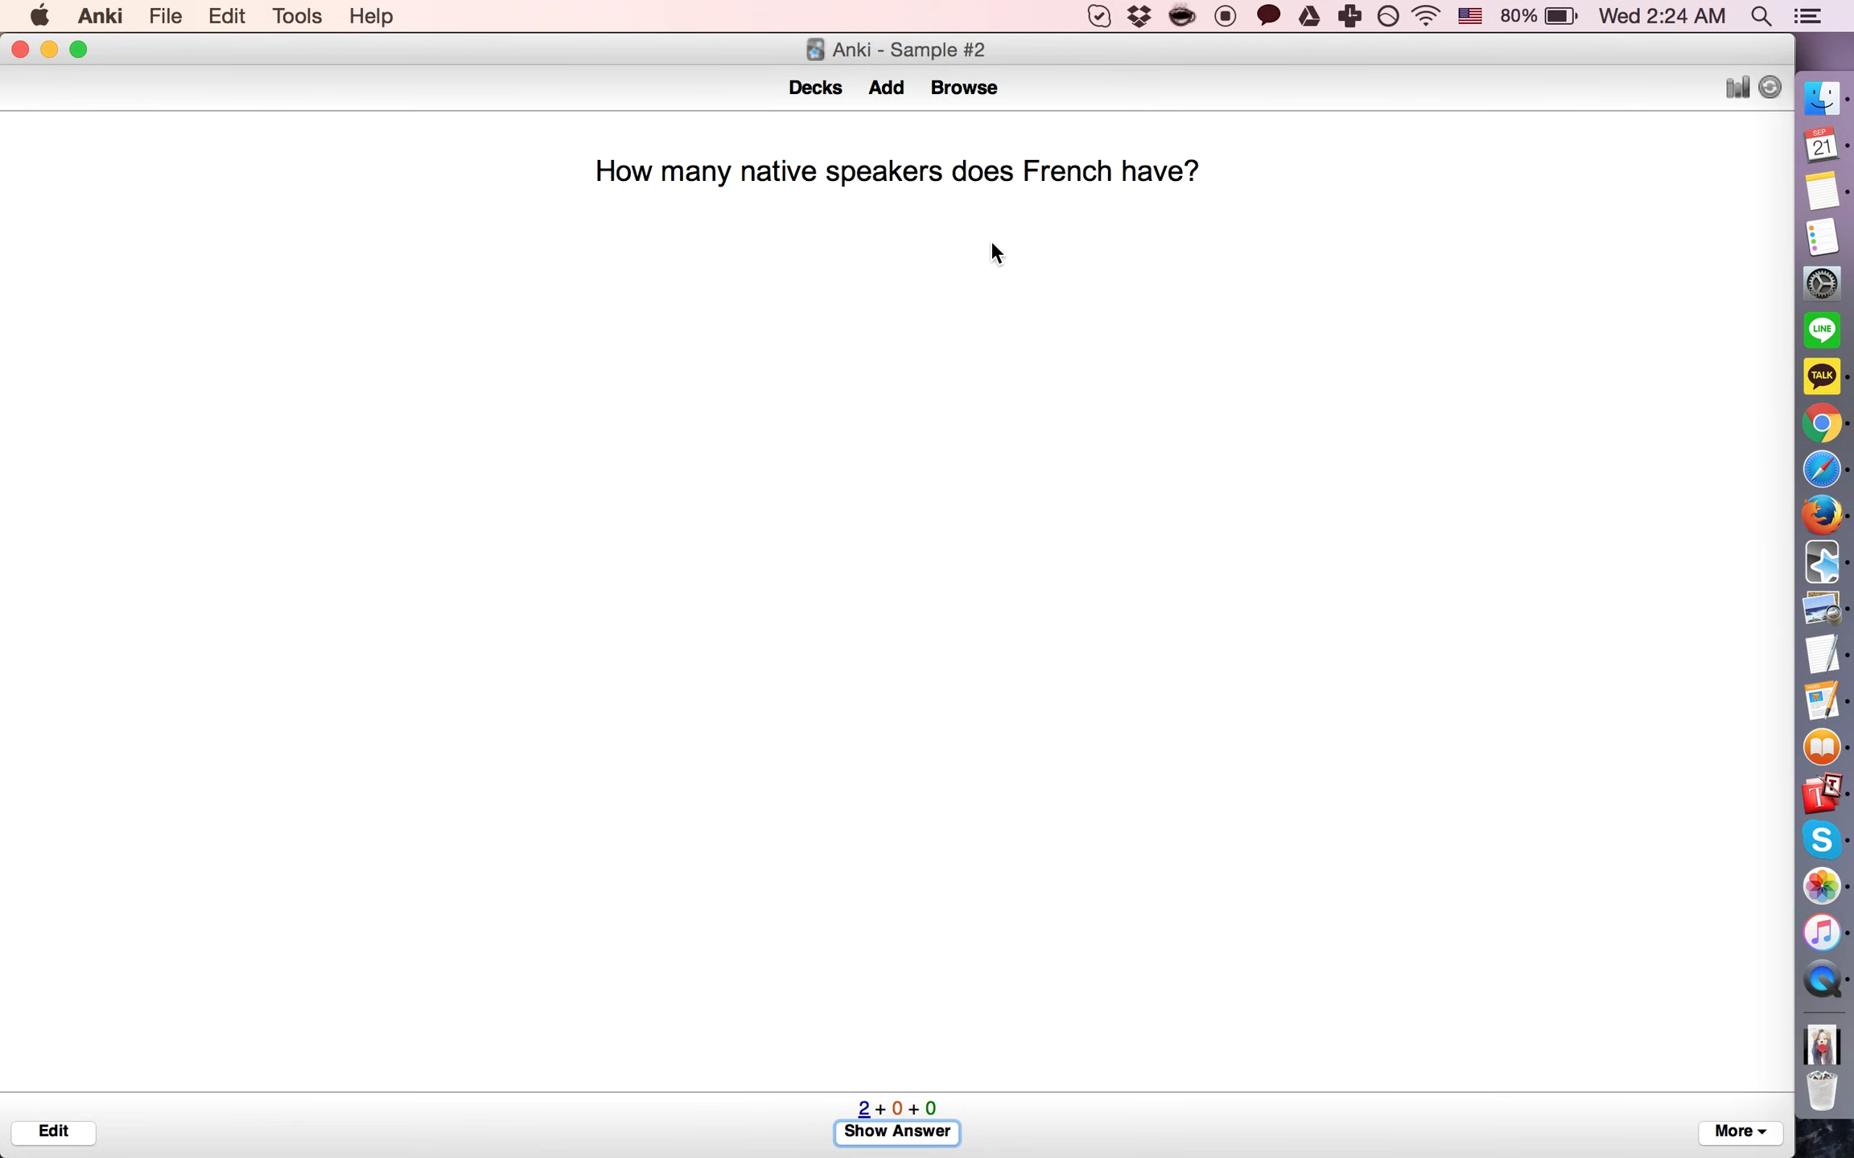
{"action": "left_click", "coordinate": [905, 1136]}
{"action": "left_click", "coordinate": [991, 1136]}
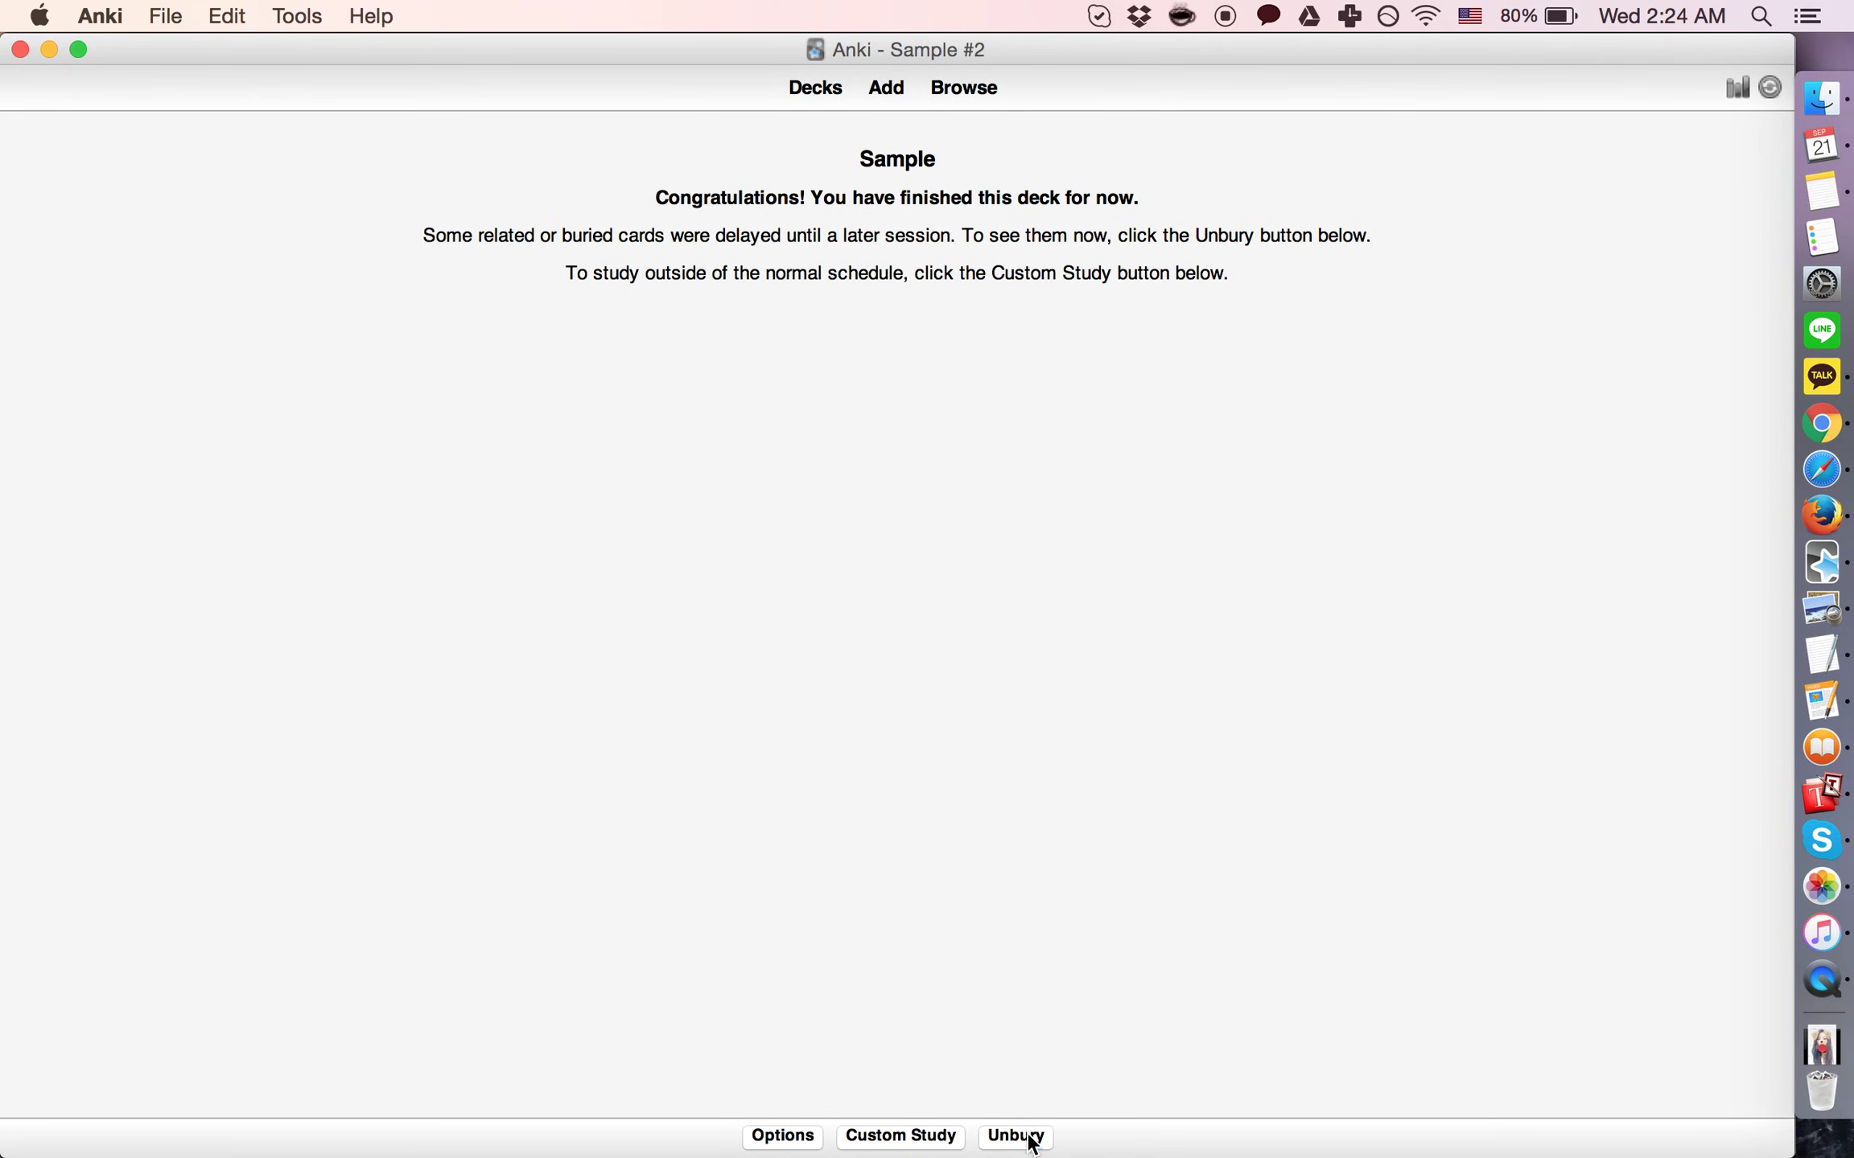
Unbury the sibling card, study it, and reveal its answer 18
{"action": "left_click", "coordinate": [995, 1137]}
{"action": "left_click", "coordinate": [1030, 242]}
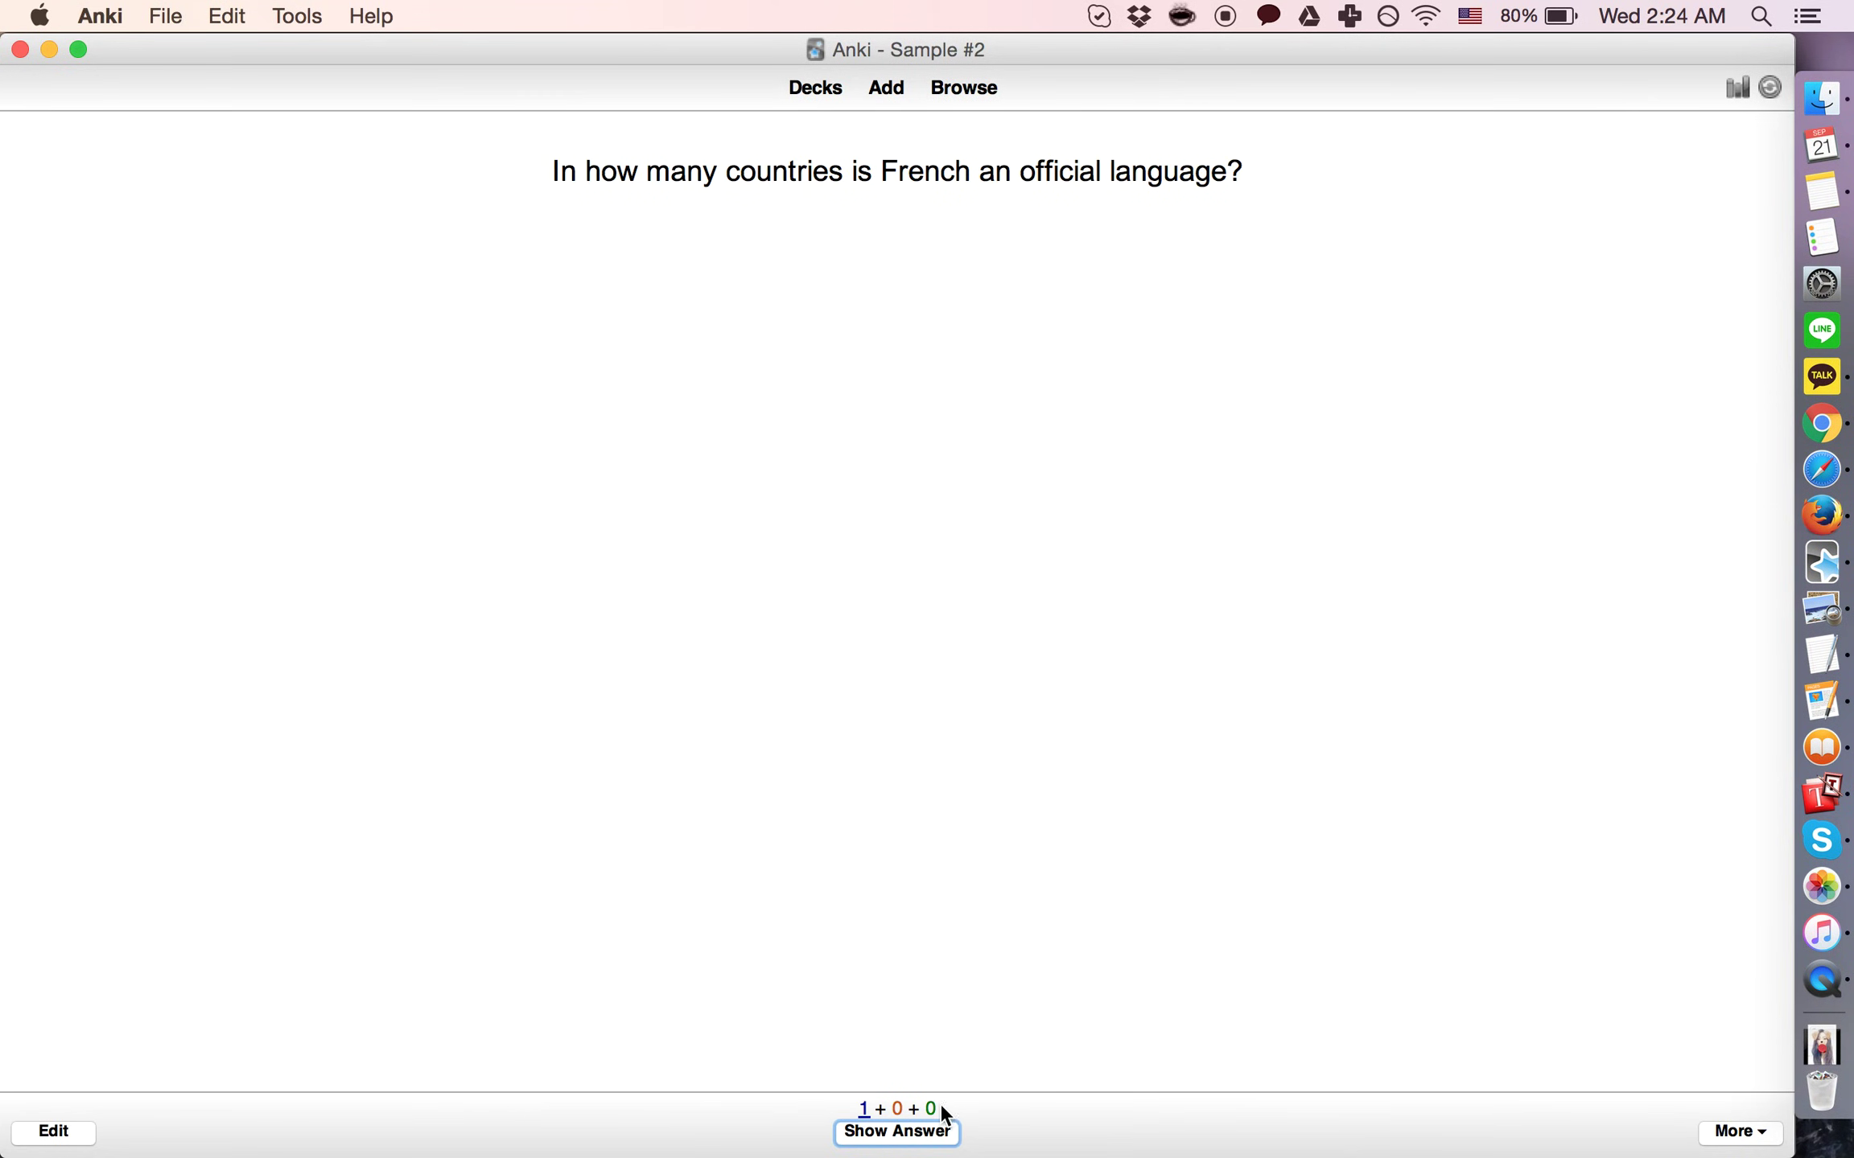
{"action": "left_click", "coordinate": [933, 1147]}
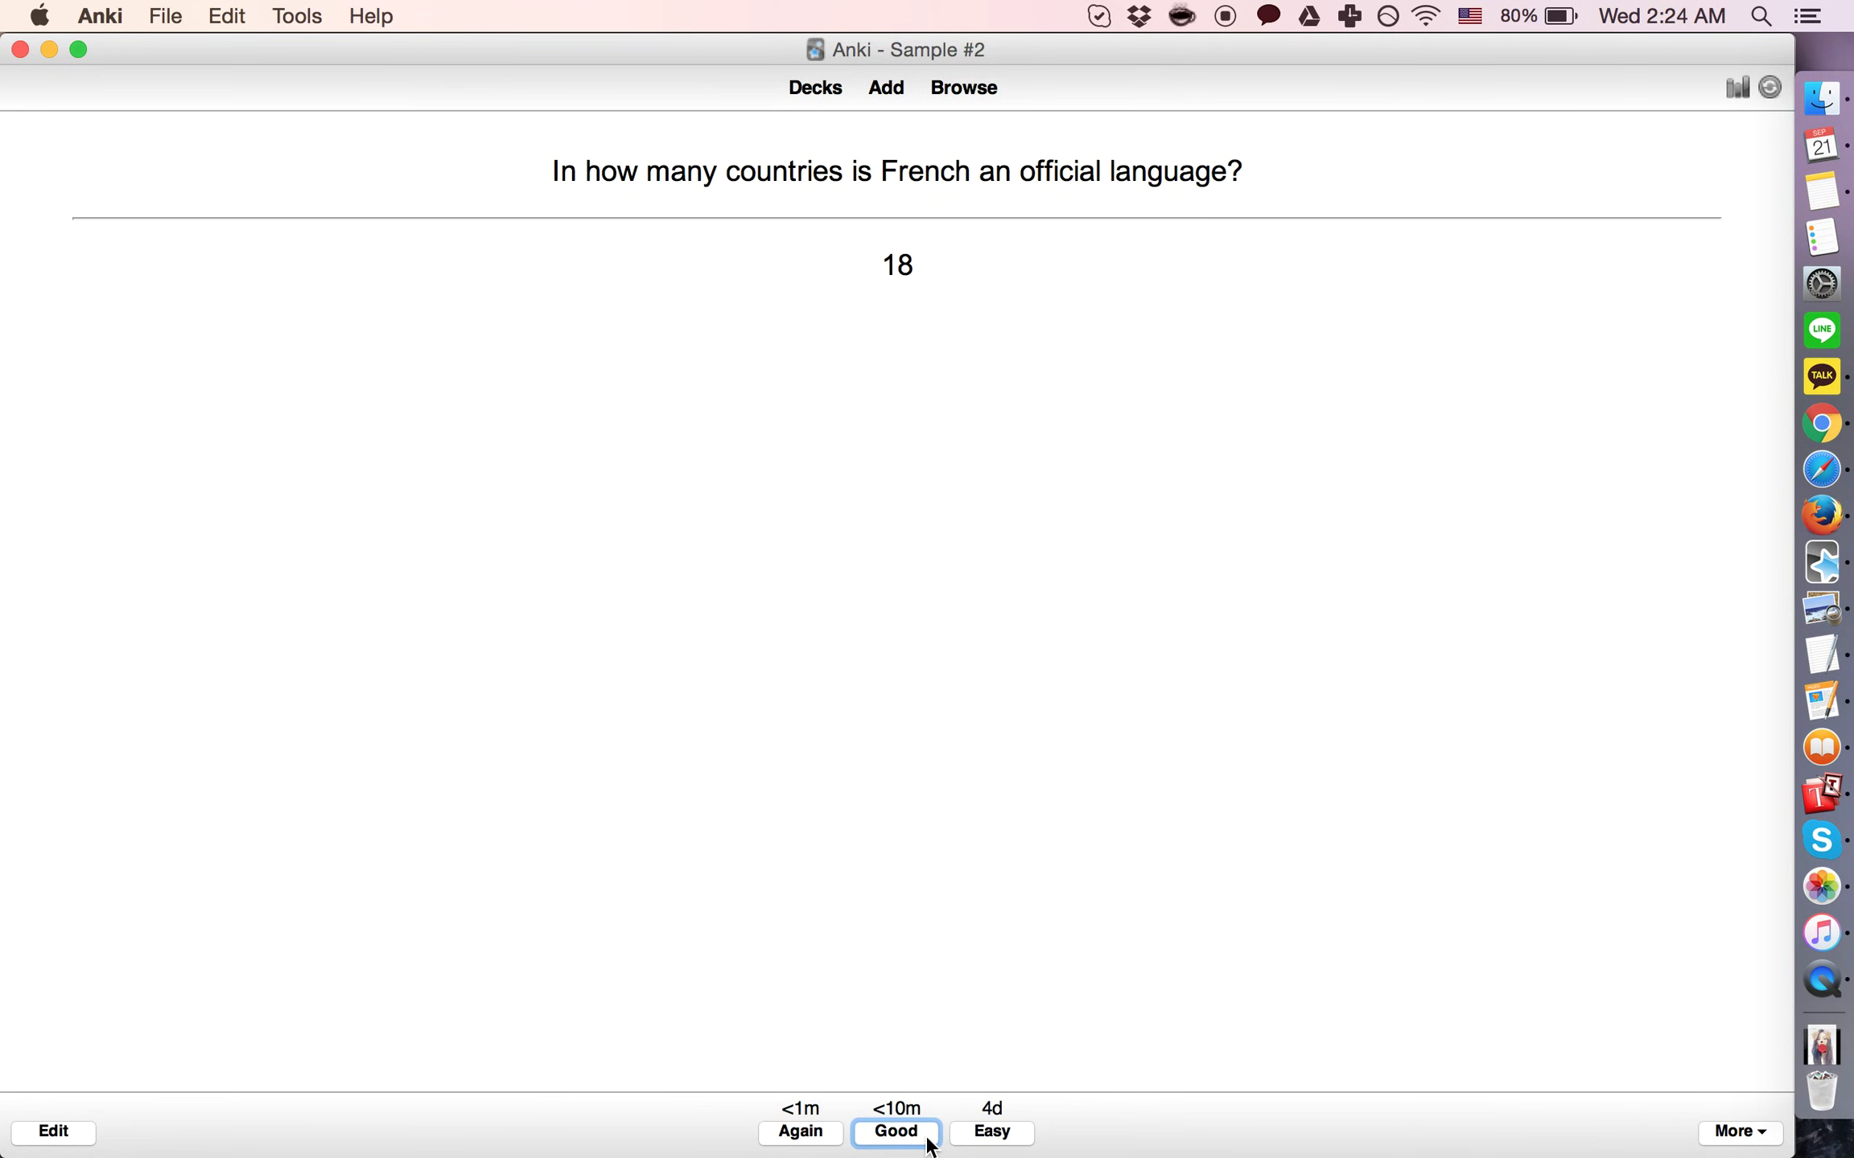
{"action": "left_click", "coordinate": [946, 87]}
Show the current deck's Card 1 and Card 2 rows in the Browser, then open Sample's card templates
{"action": "left_click", "coordinate": [72, 155]}
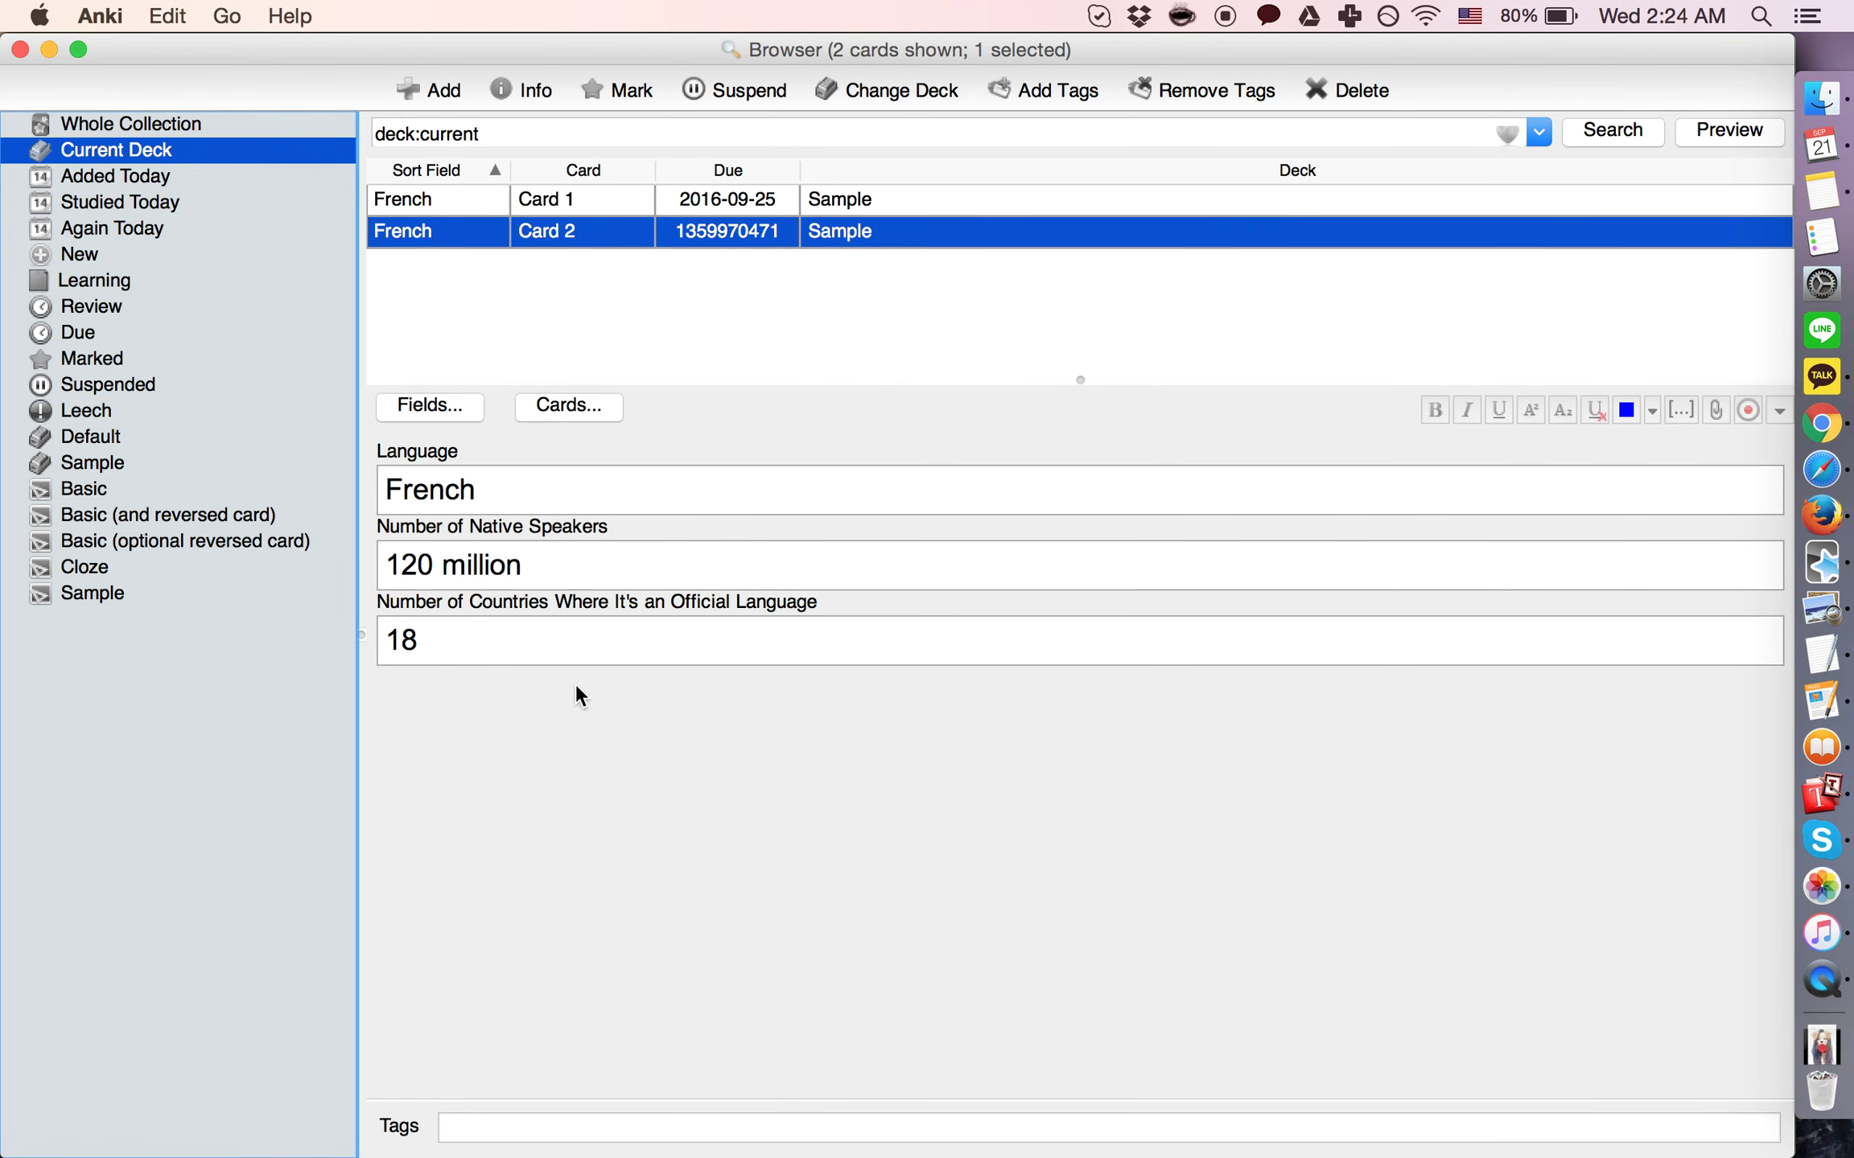
{"action": "left_click", "coordinate": [458, 201]}
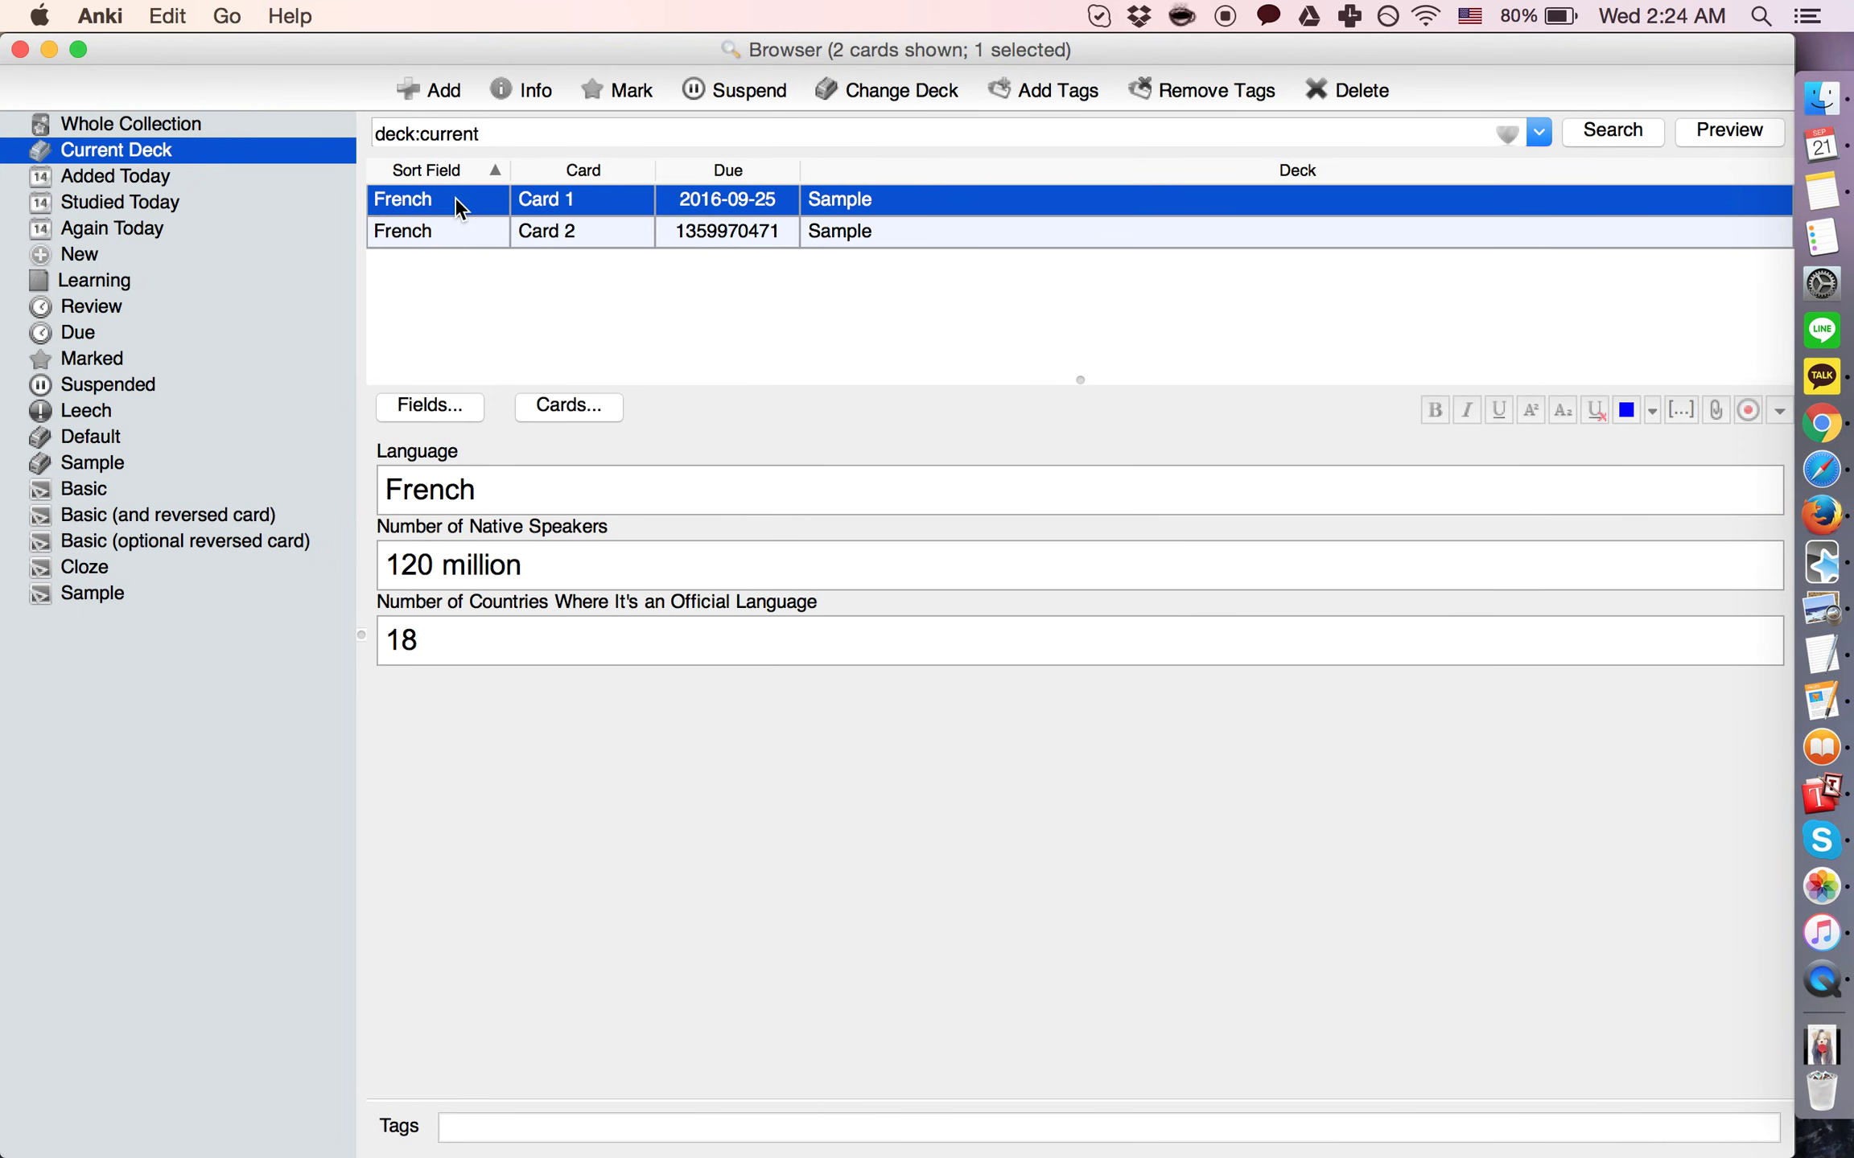
{"action": "left_click", "coordinate": [517, 232]}
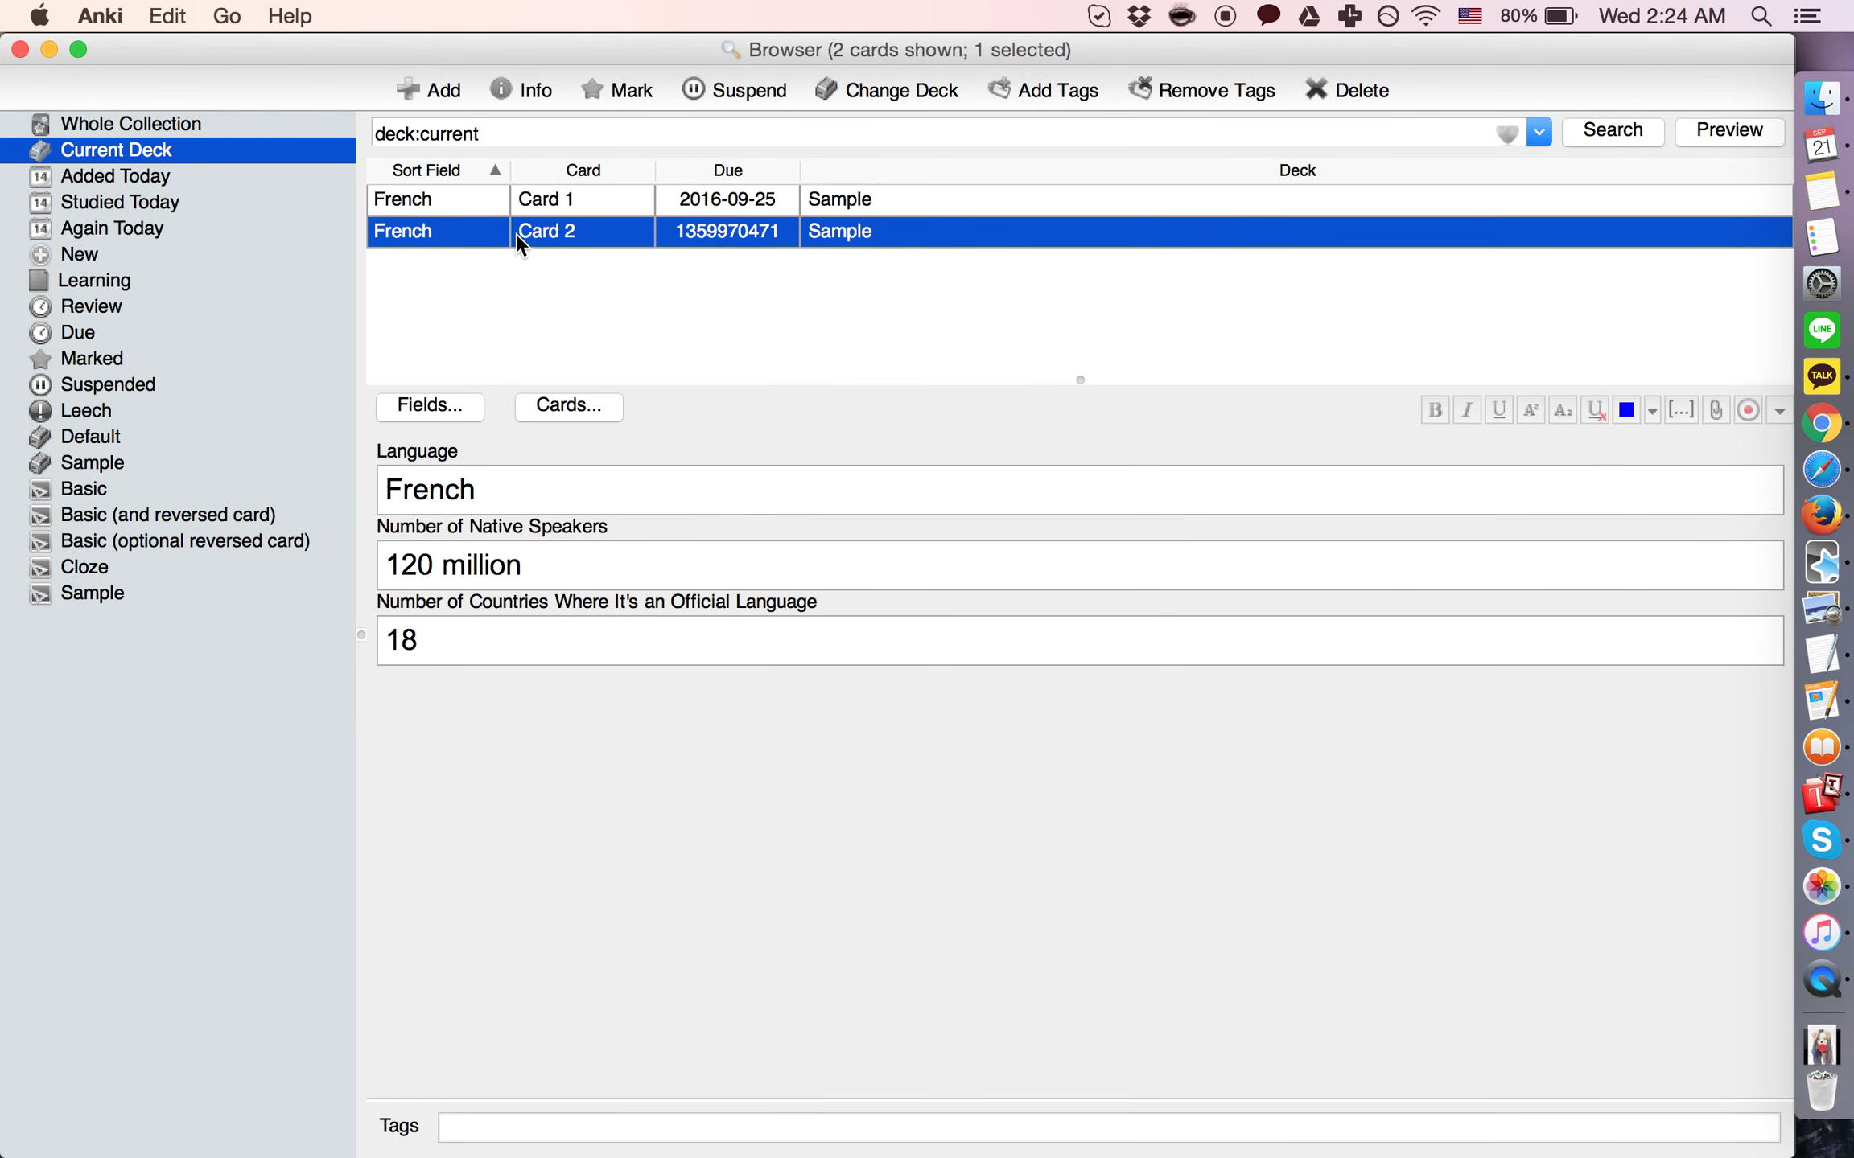
{"action": "left_click", "coordinate": [580, 198]}
{"action": "left_click", "coordinate": [584, 230]}
{"action": "left_click", "coordinate": [584, 201]}
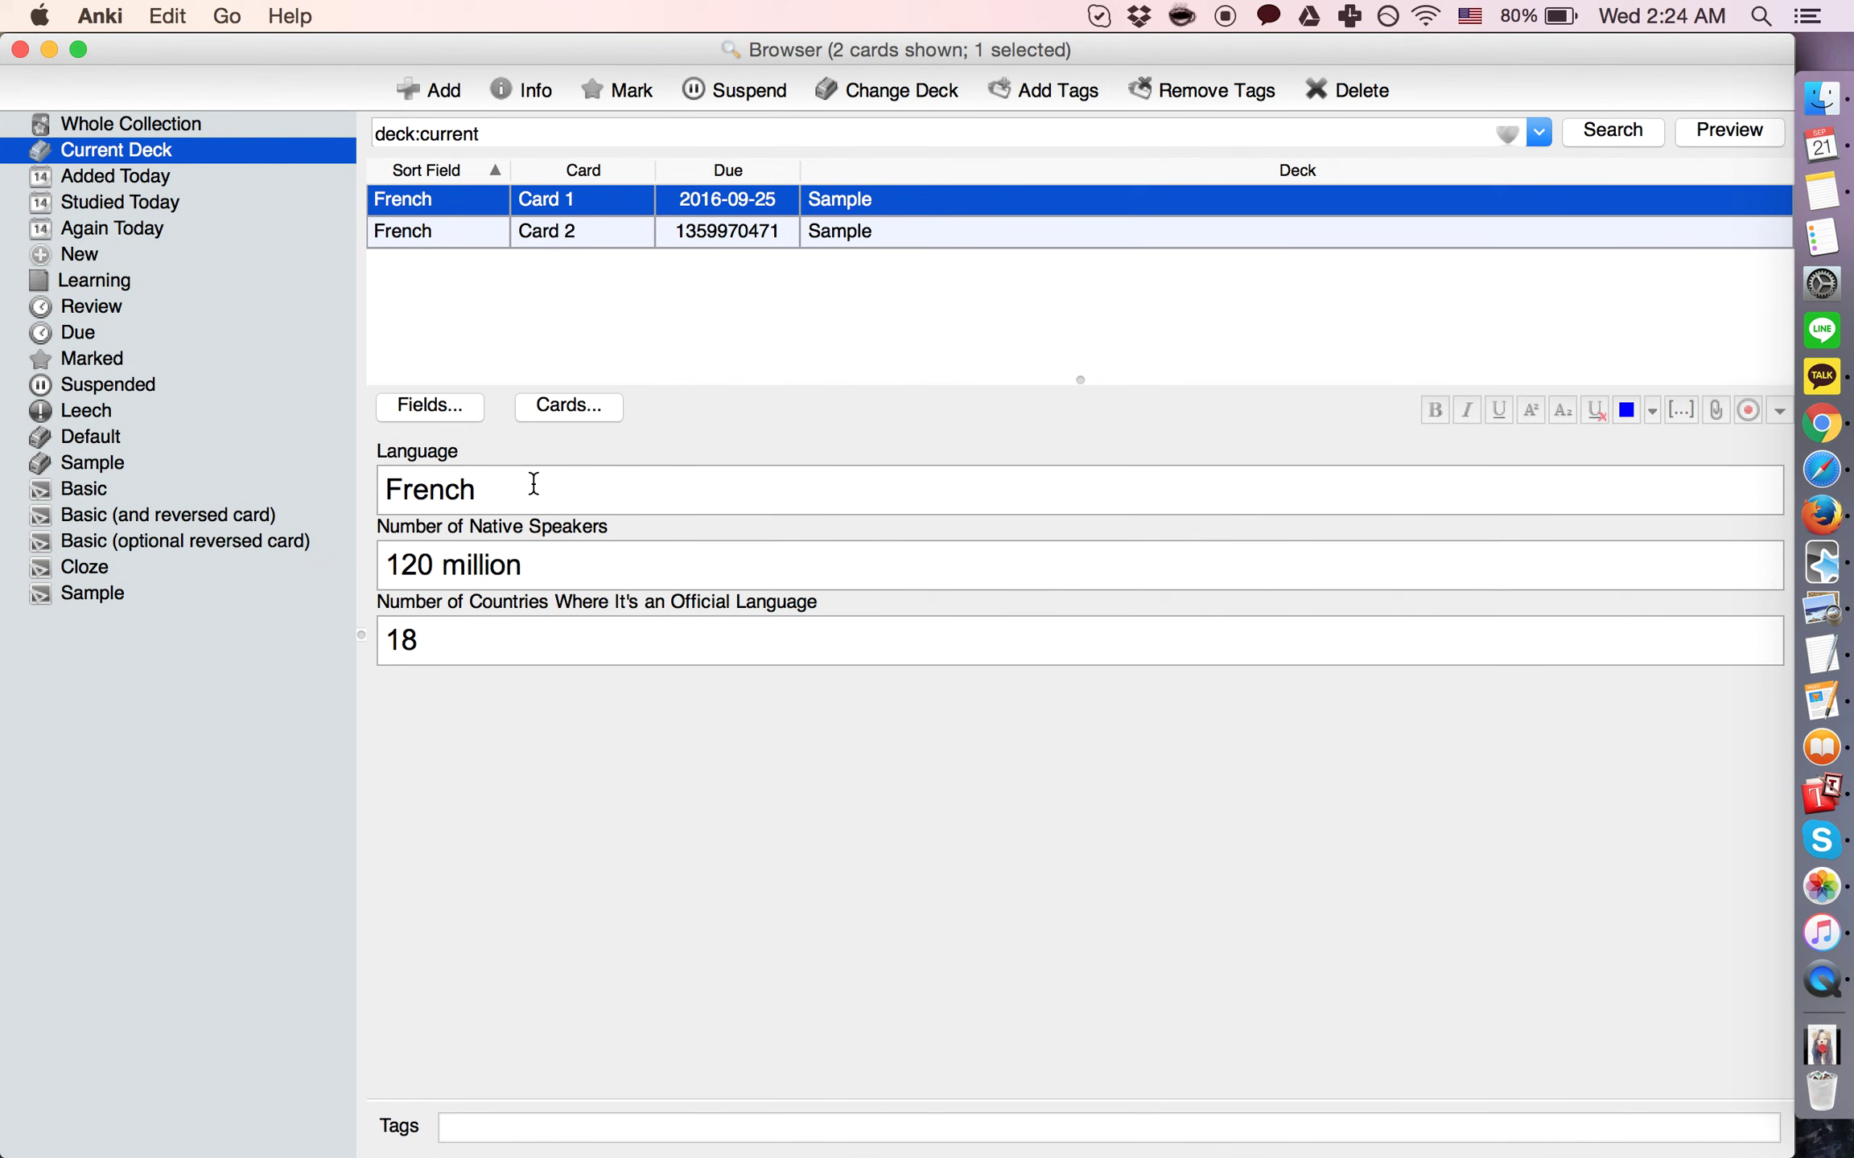
{"action": "left_click", "coordinate": [561, 243]}
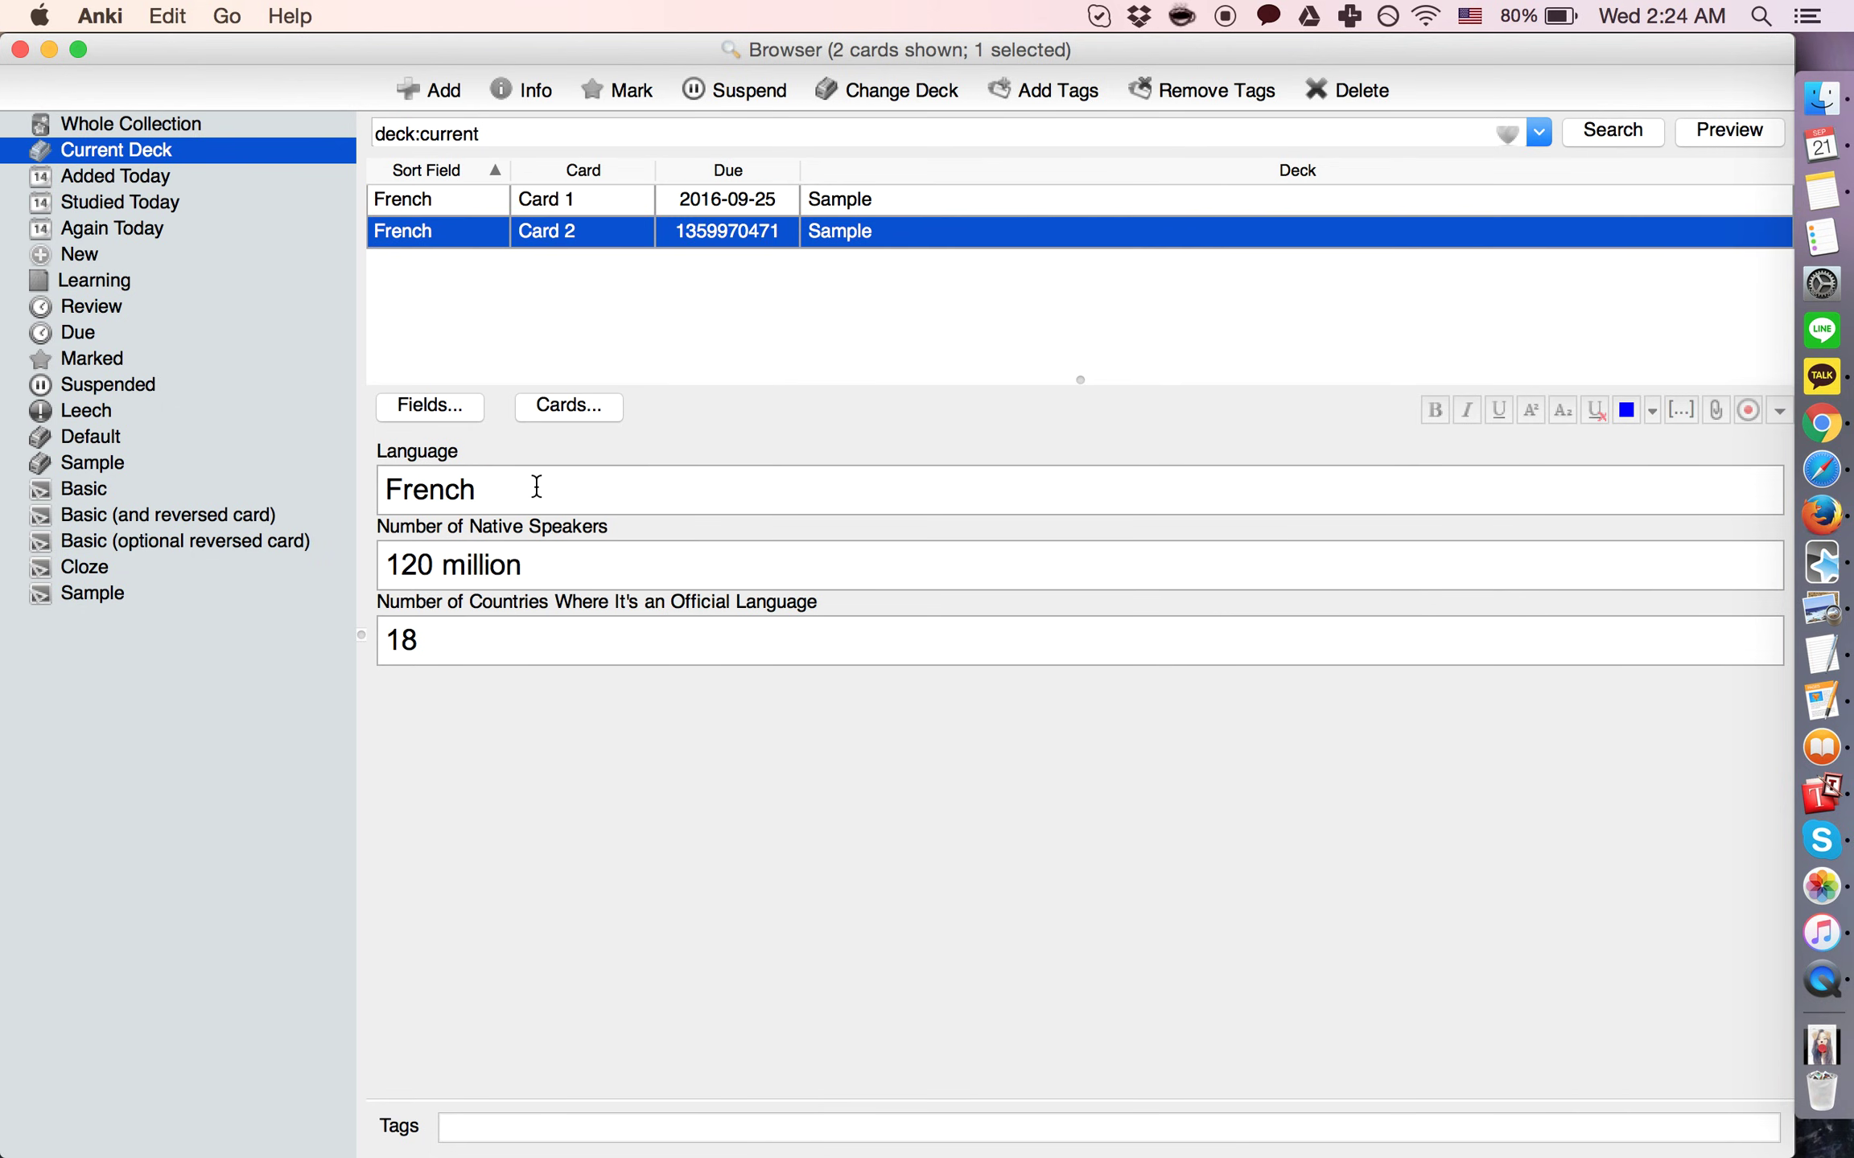
{"action": "left_click", "coordinate": [521, 202]}
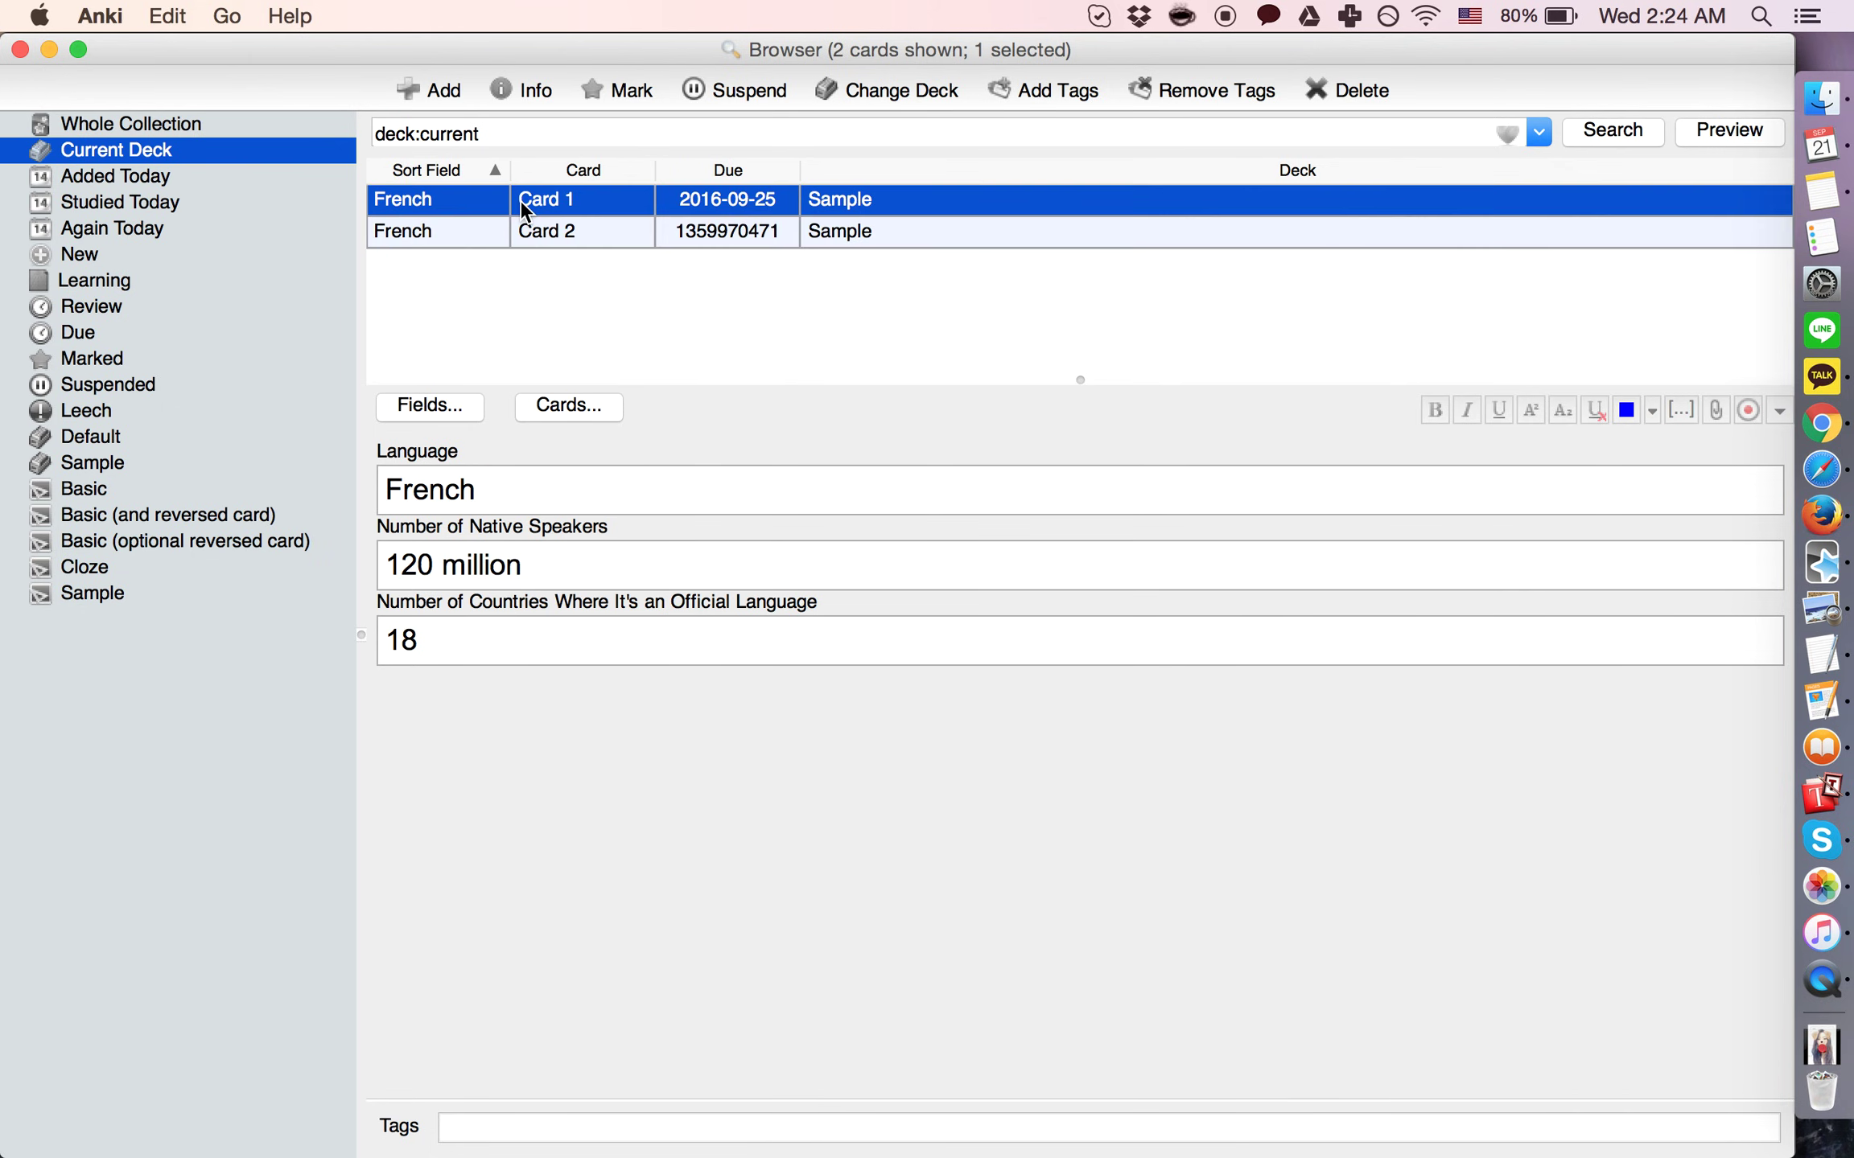
{"action": "left_click", "coordinate": [523, 233]}
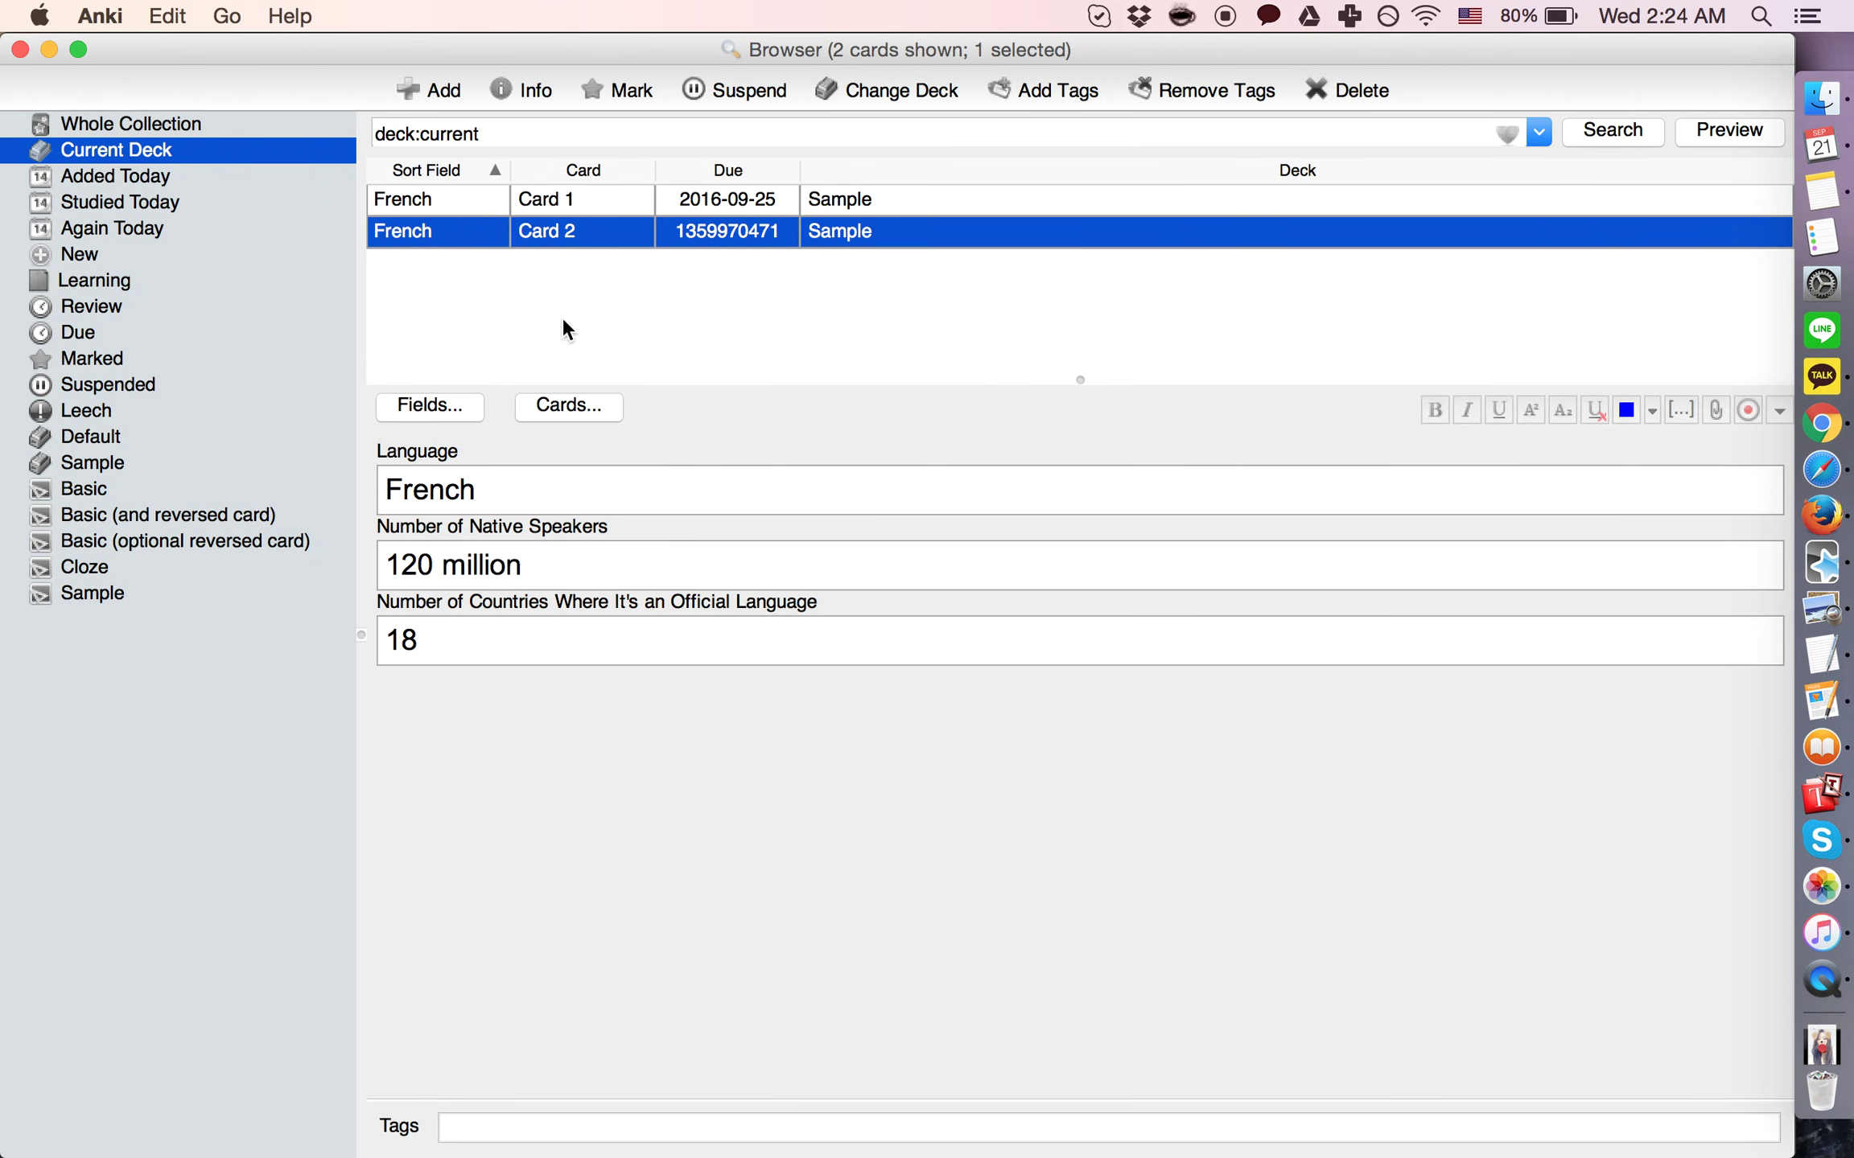
{"action": "left_click", "coordinate": [554, 206]}
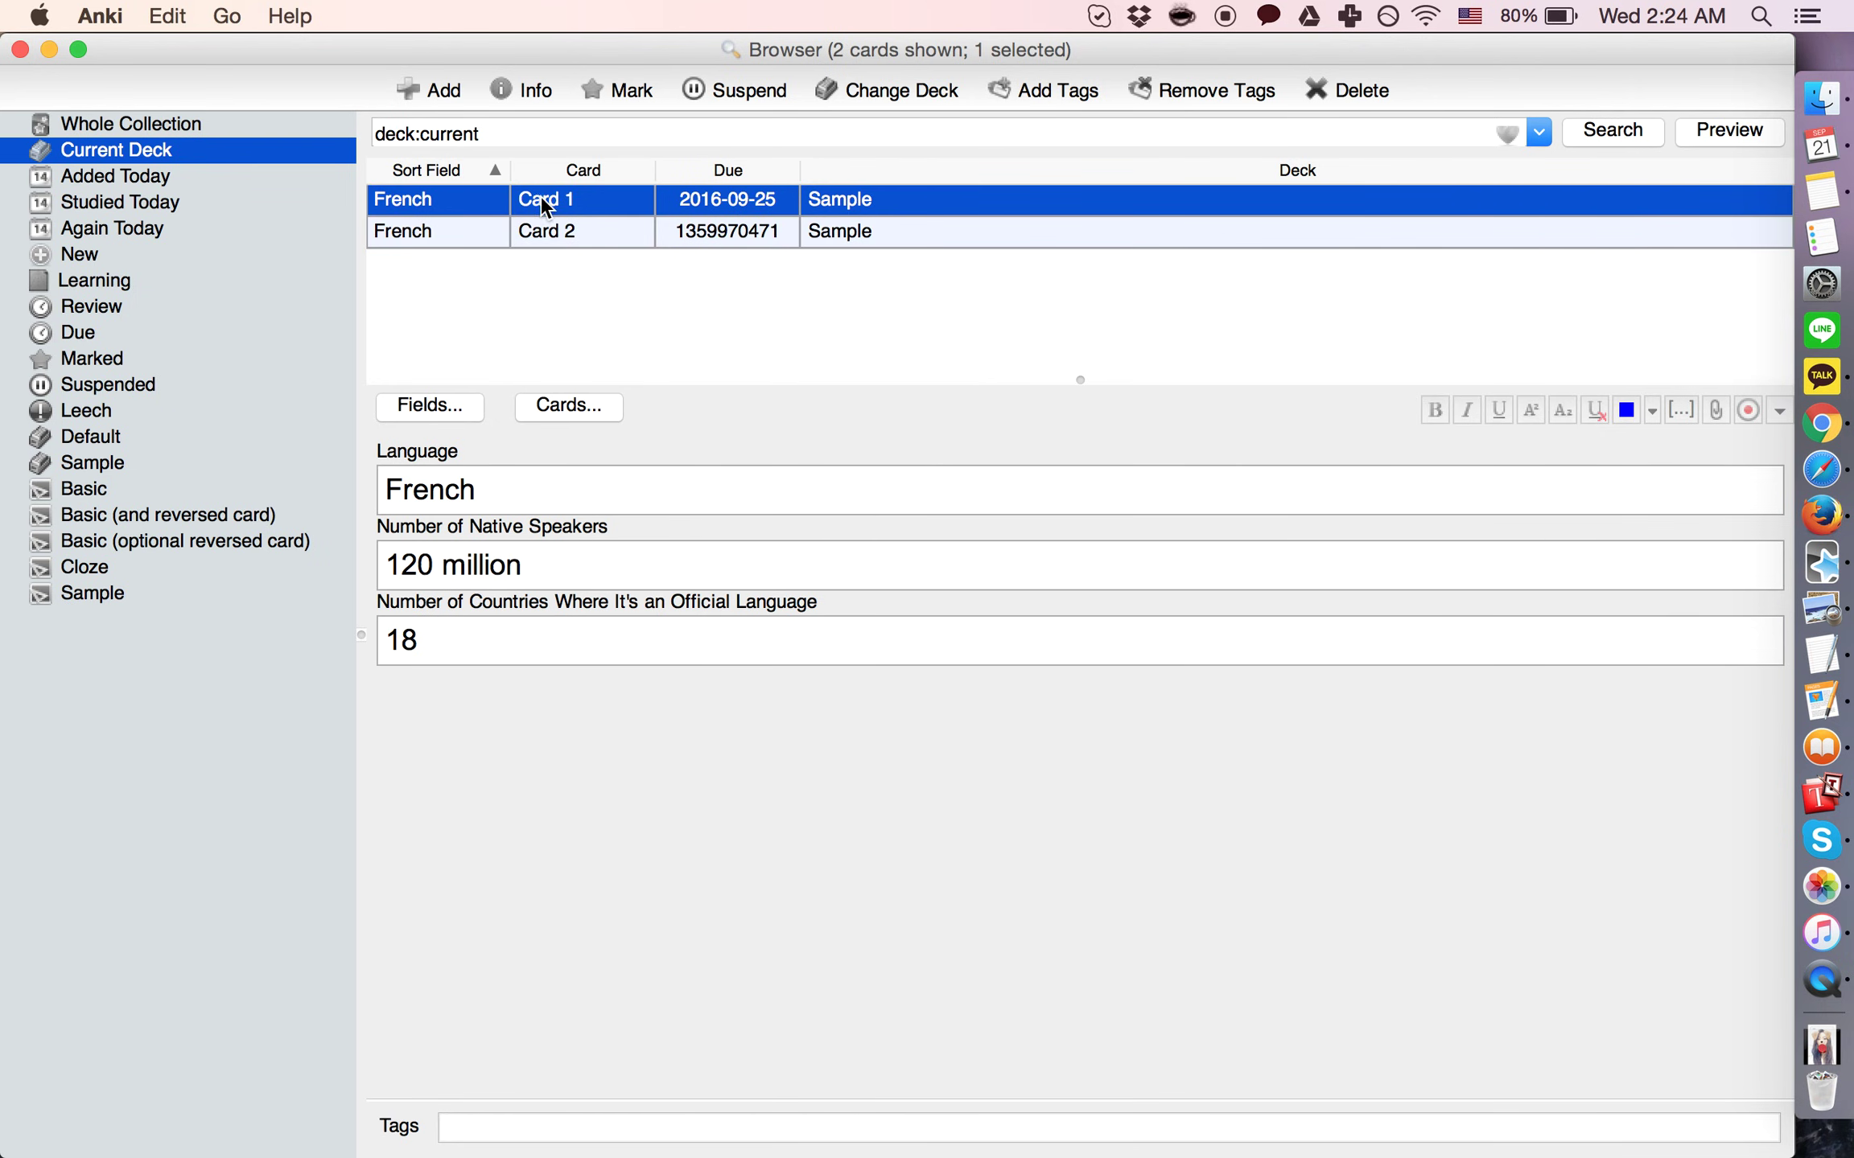
{"action": "left_click", "coordinate": [571, 405]}
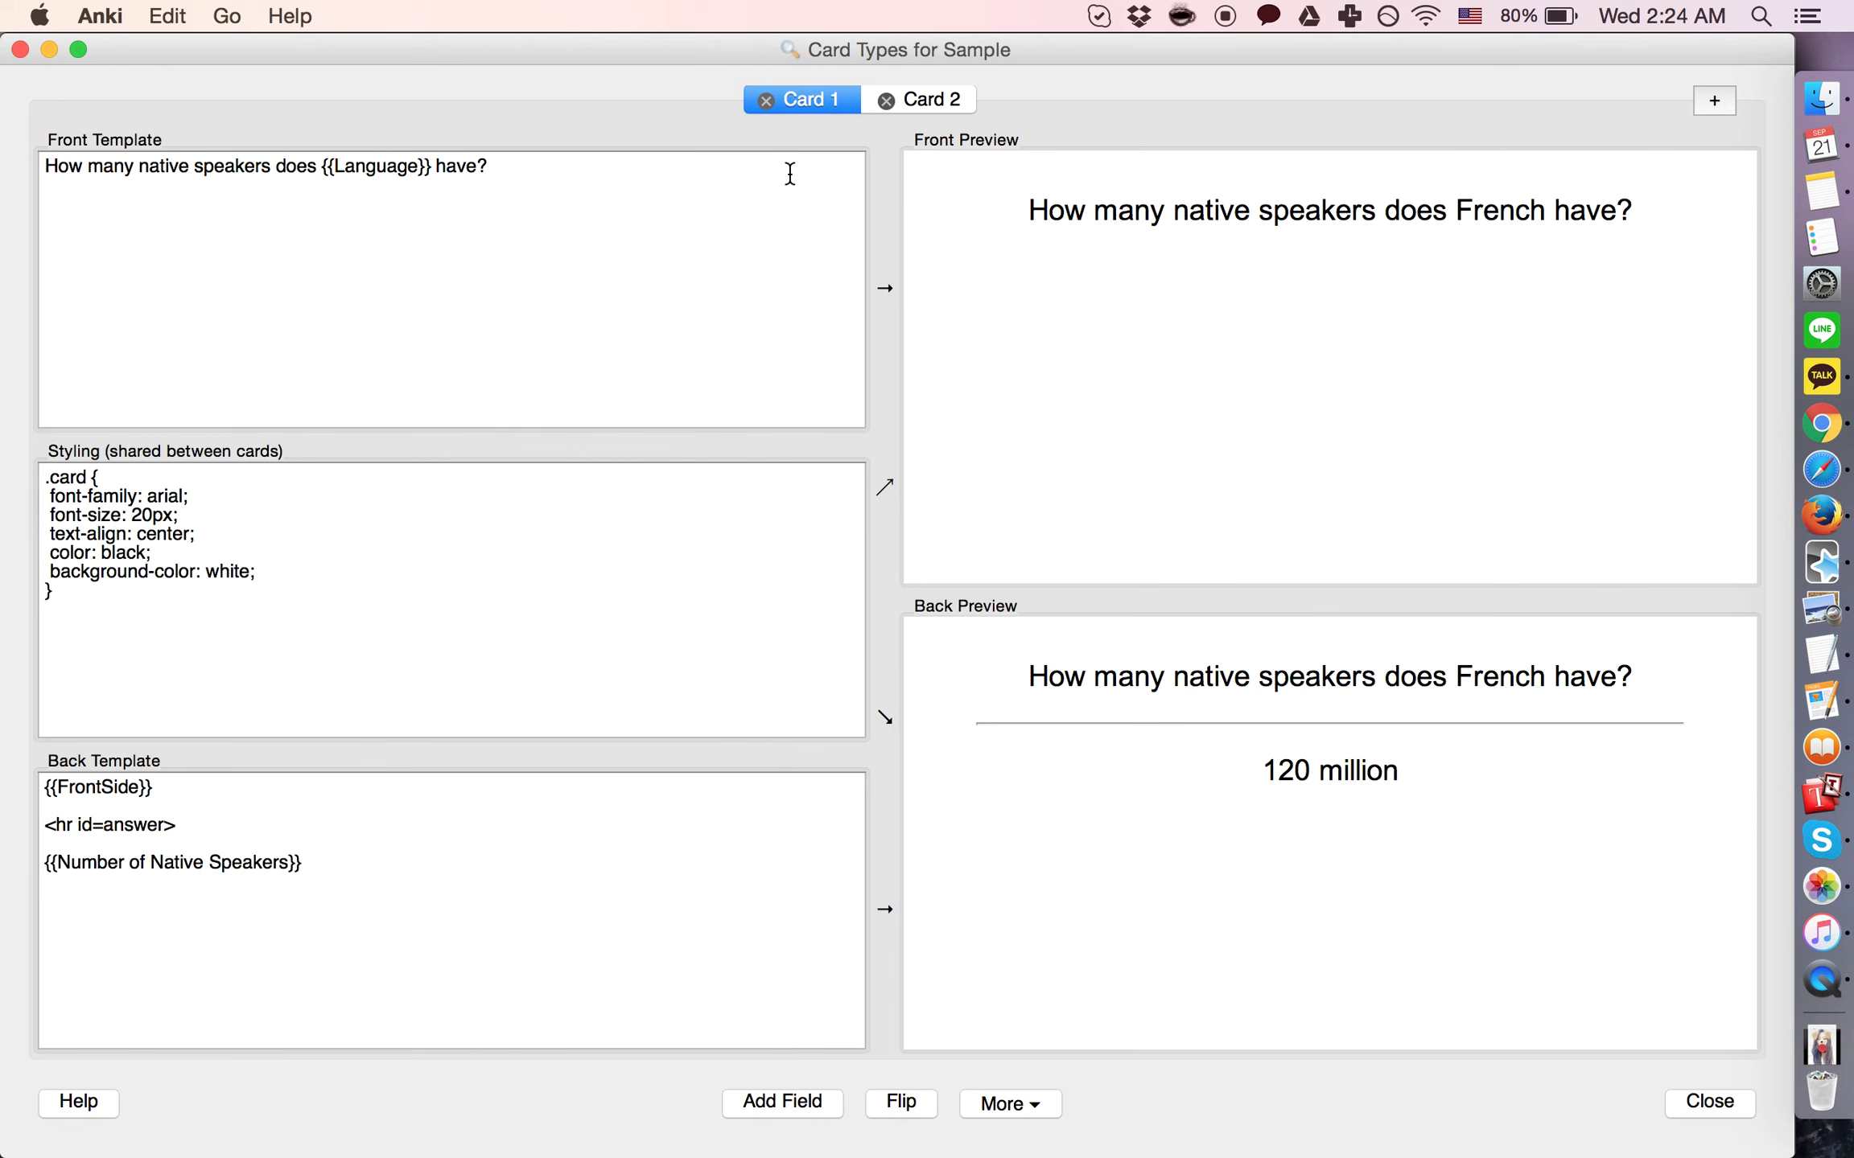